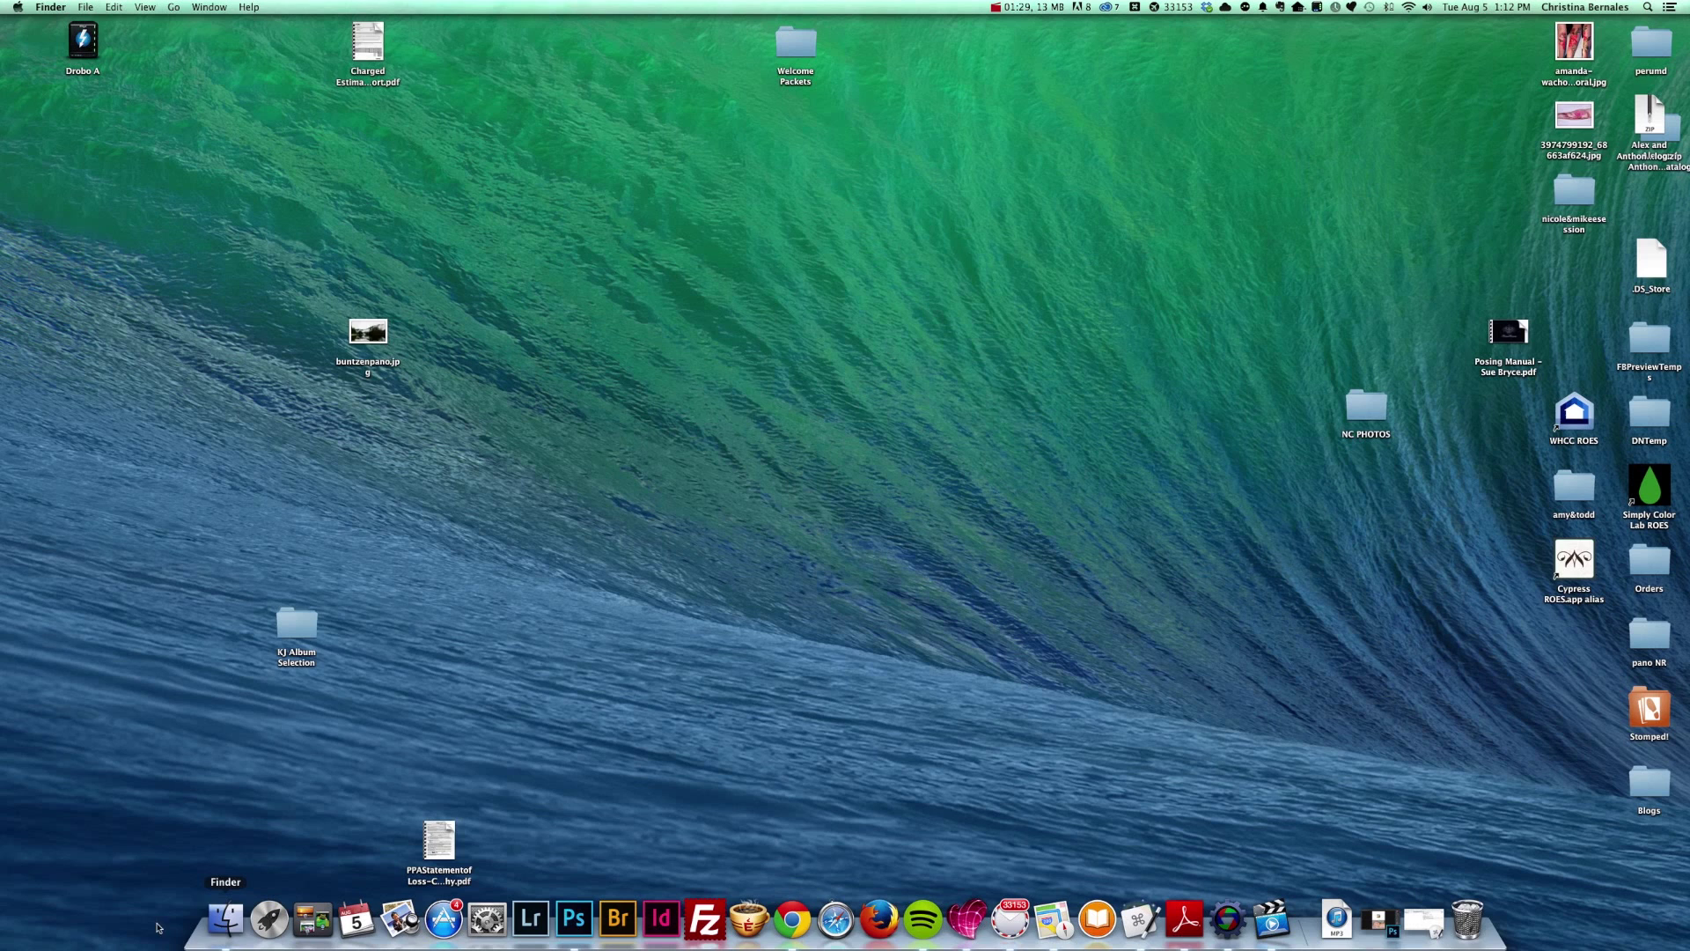
# Step: In Finder's Downloads folder, sorted by date modified, unzip DPR Templates.zip
pyautogui.click(221, 922)
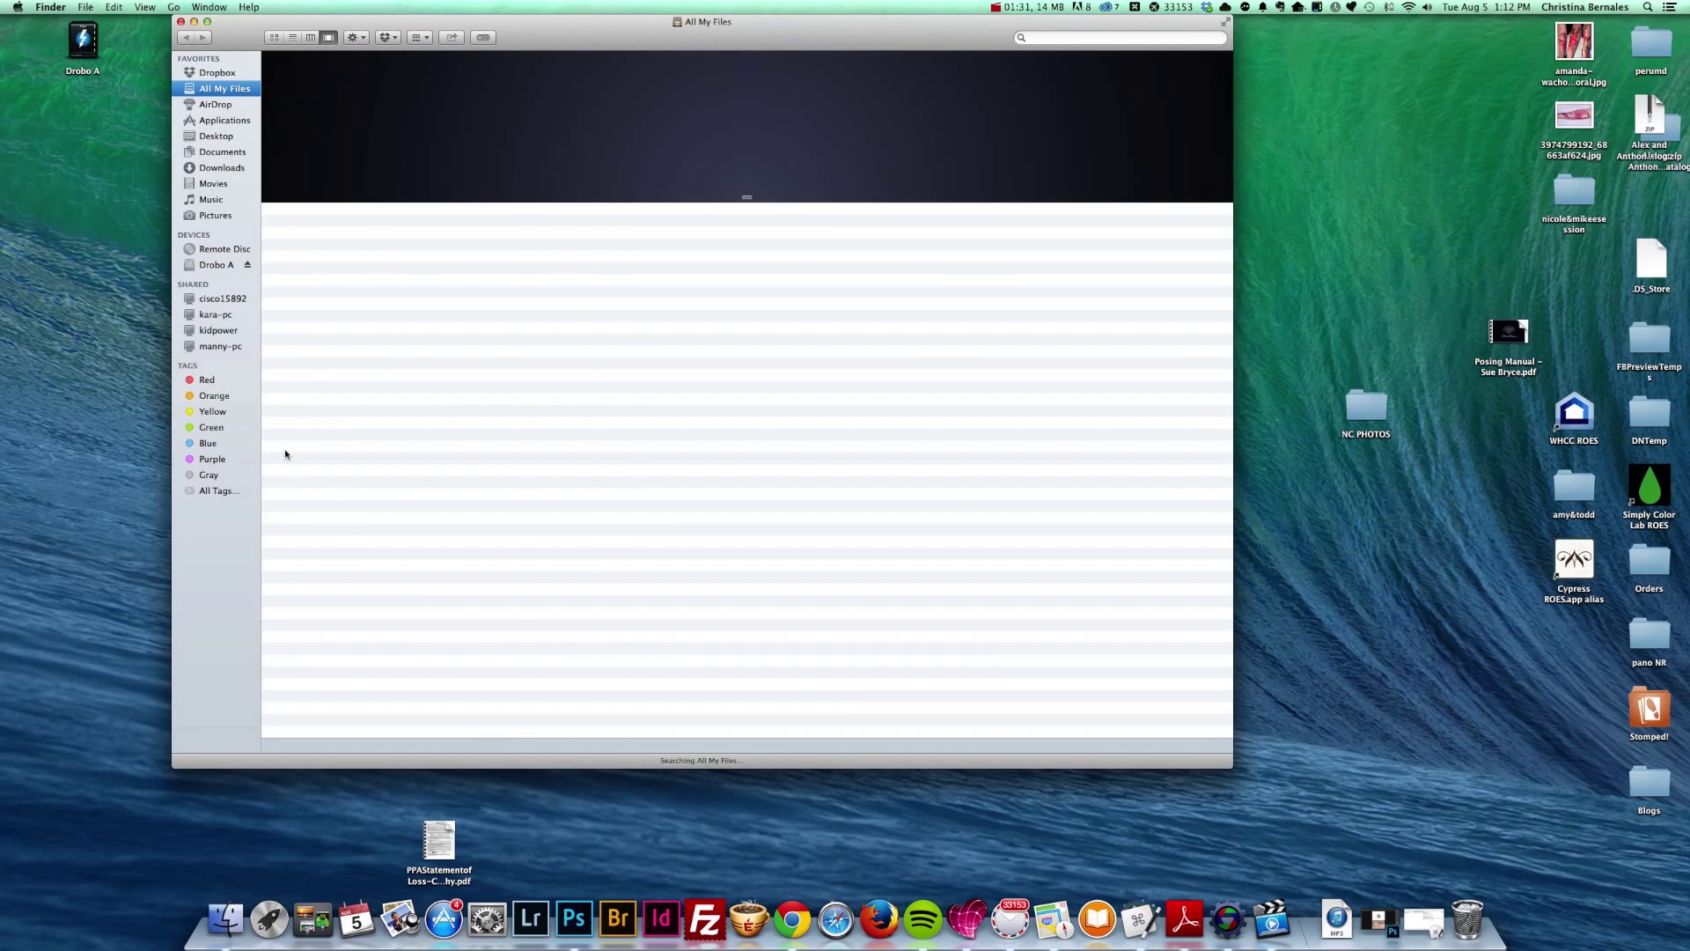
pyautogui.click(221, 168)
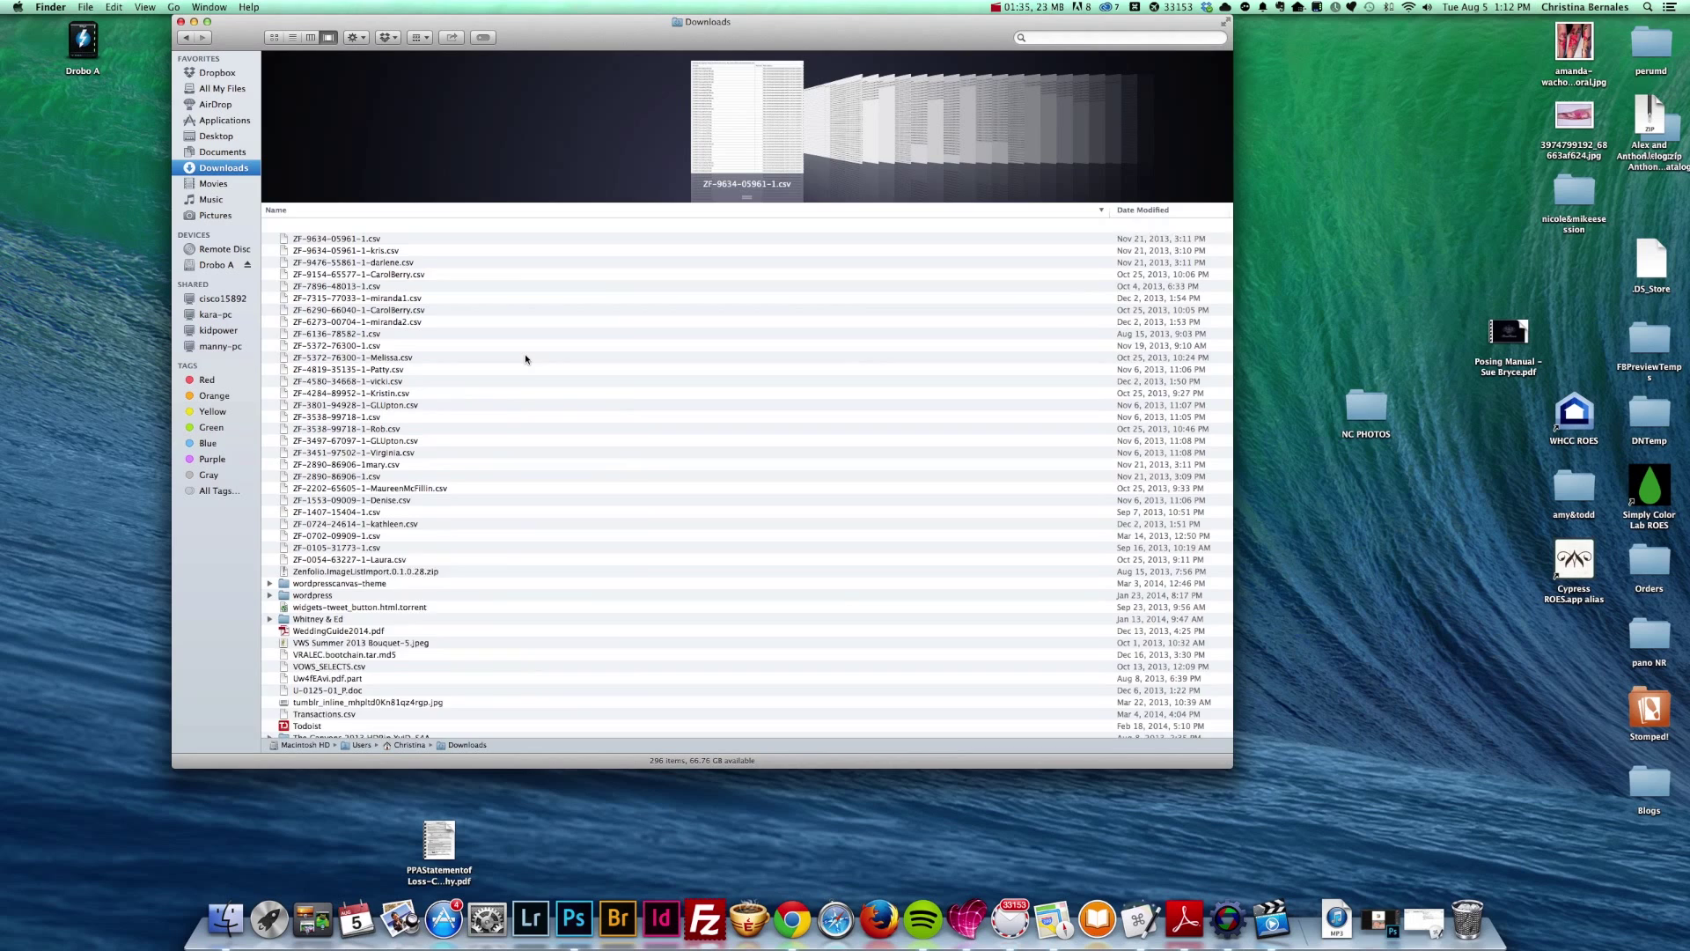
pyautogui.click(1144, 209)
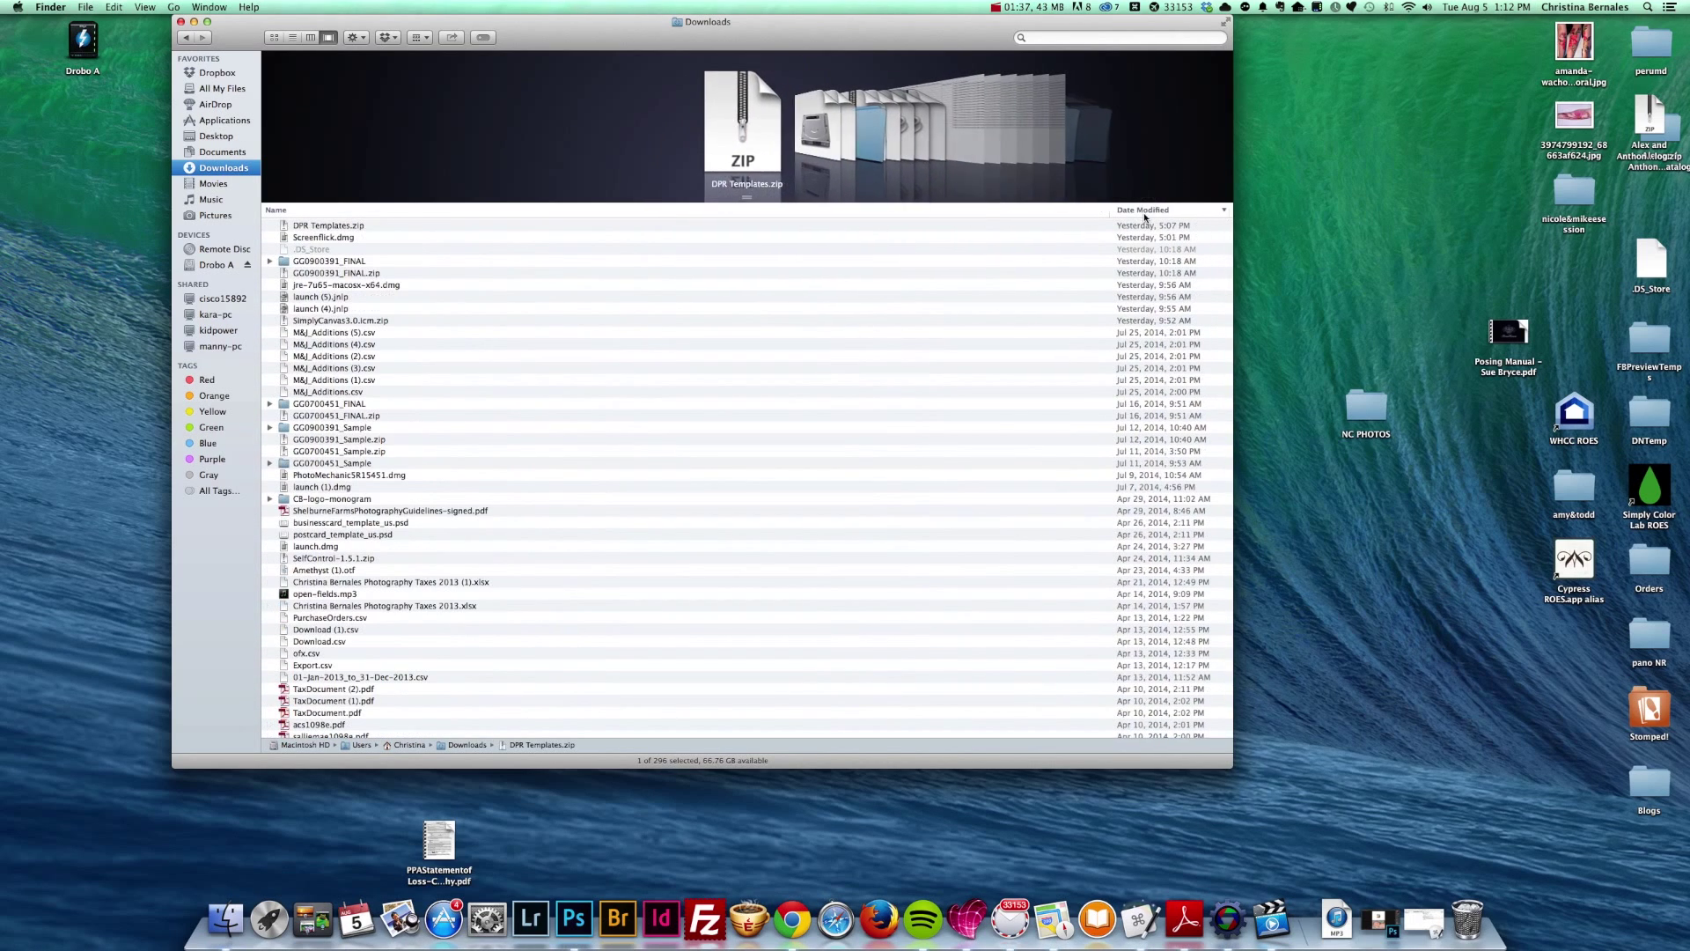
pyautogui.moveTo(343, 23); pyautogui.dragTo(370, 104)
pyautogui.click(367, 305)
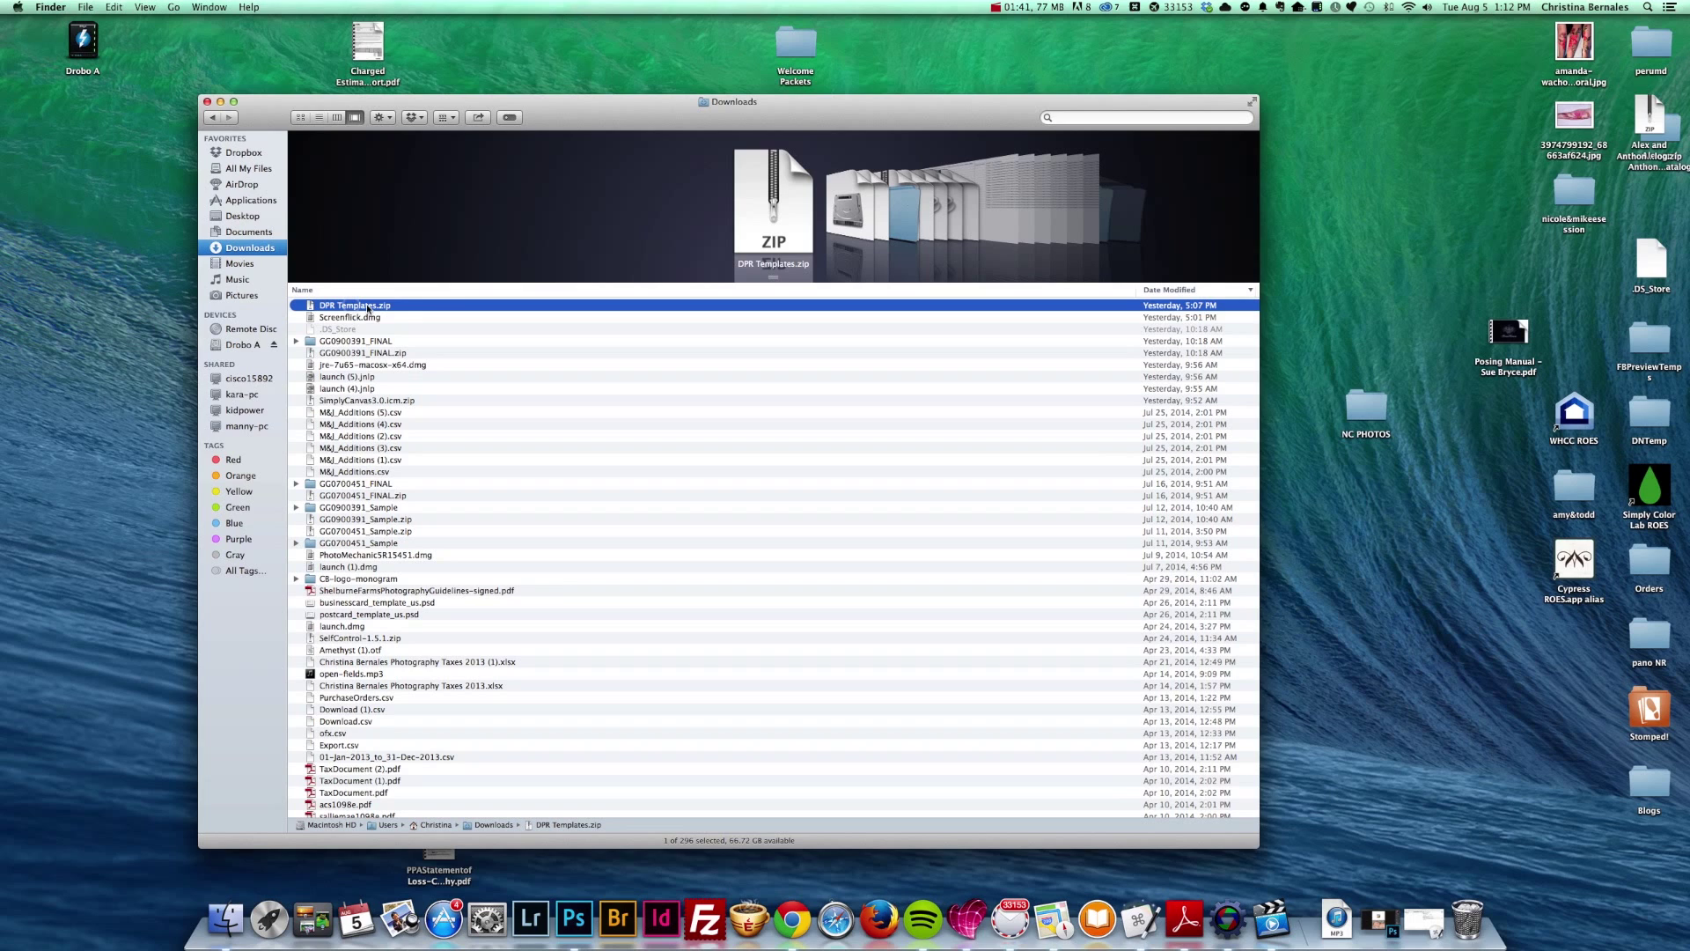
pyautogui.doubleClick(352, 308)
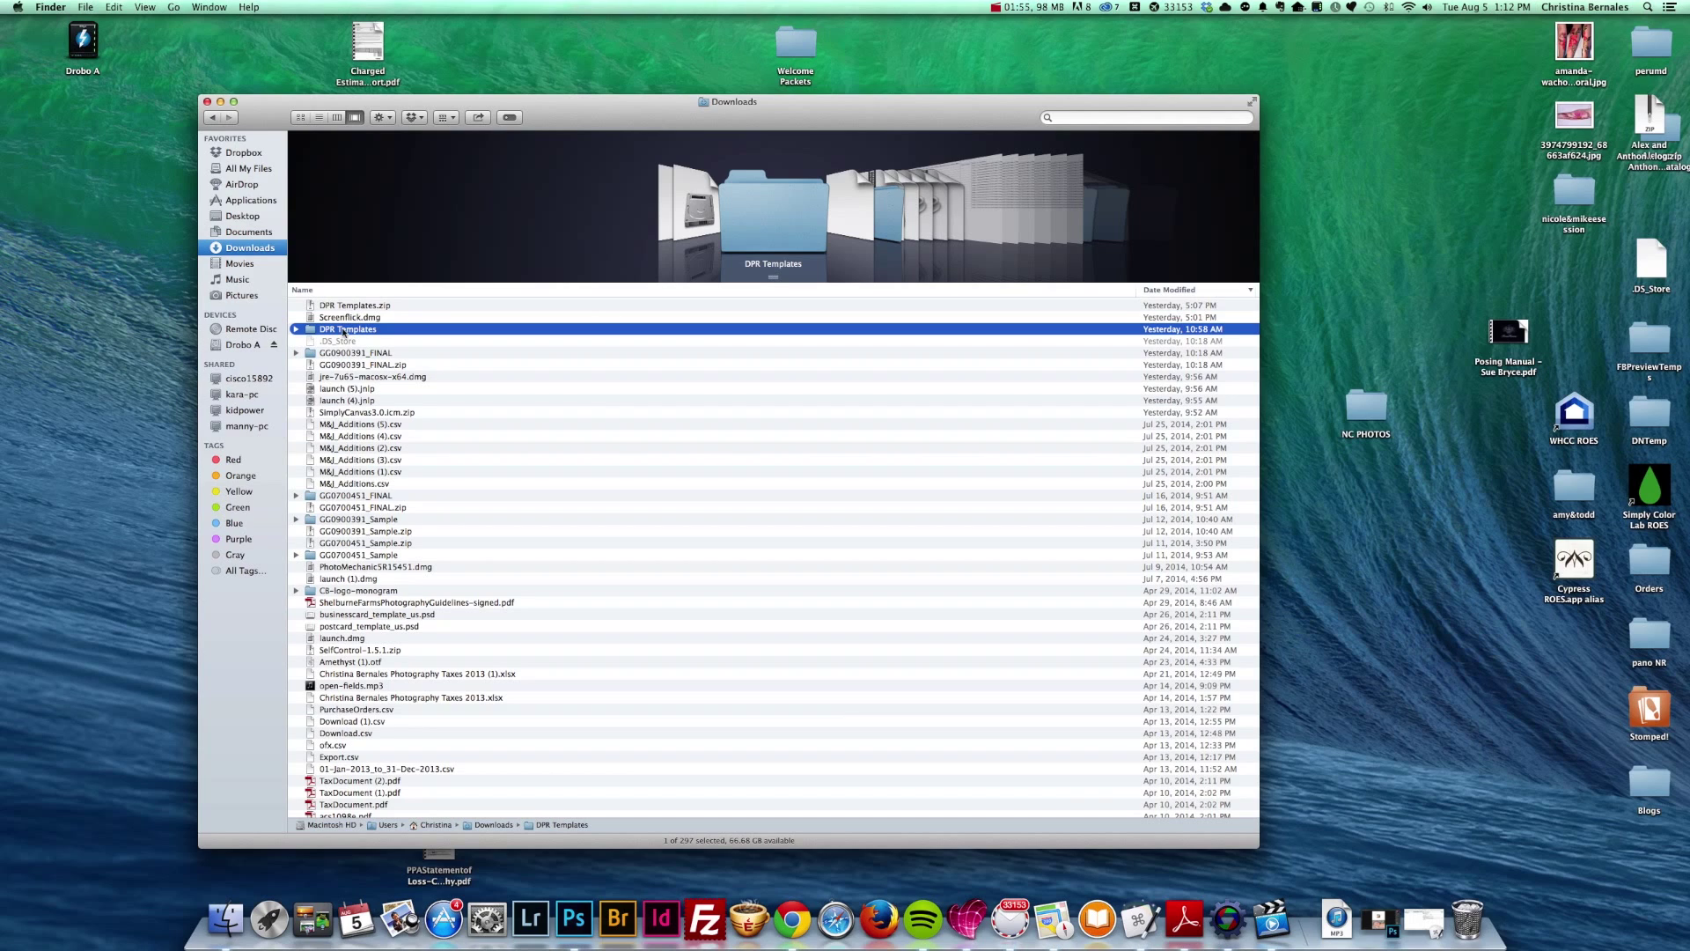
# Step: Copy the DPR Templates folder from Downloads
pyautogui.click(176, 7)
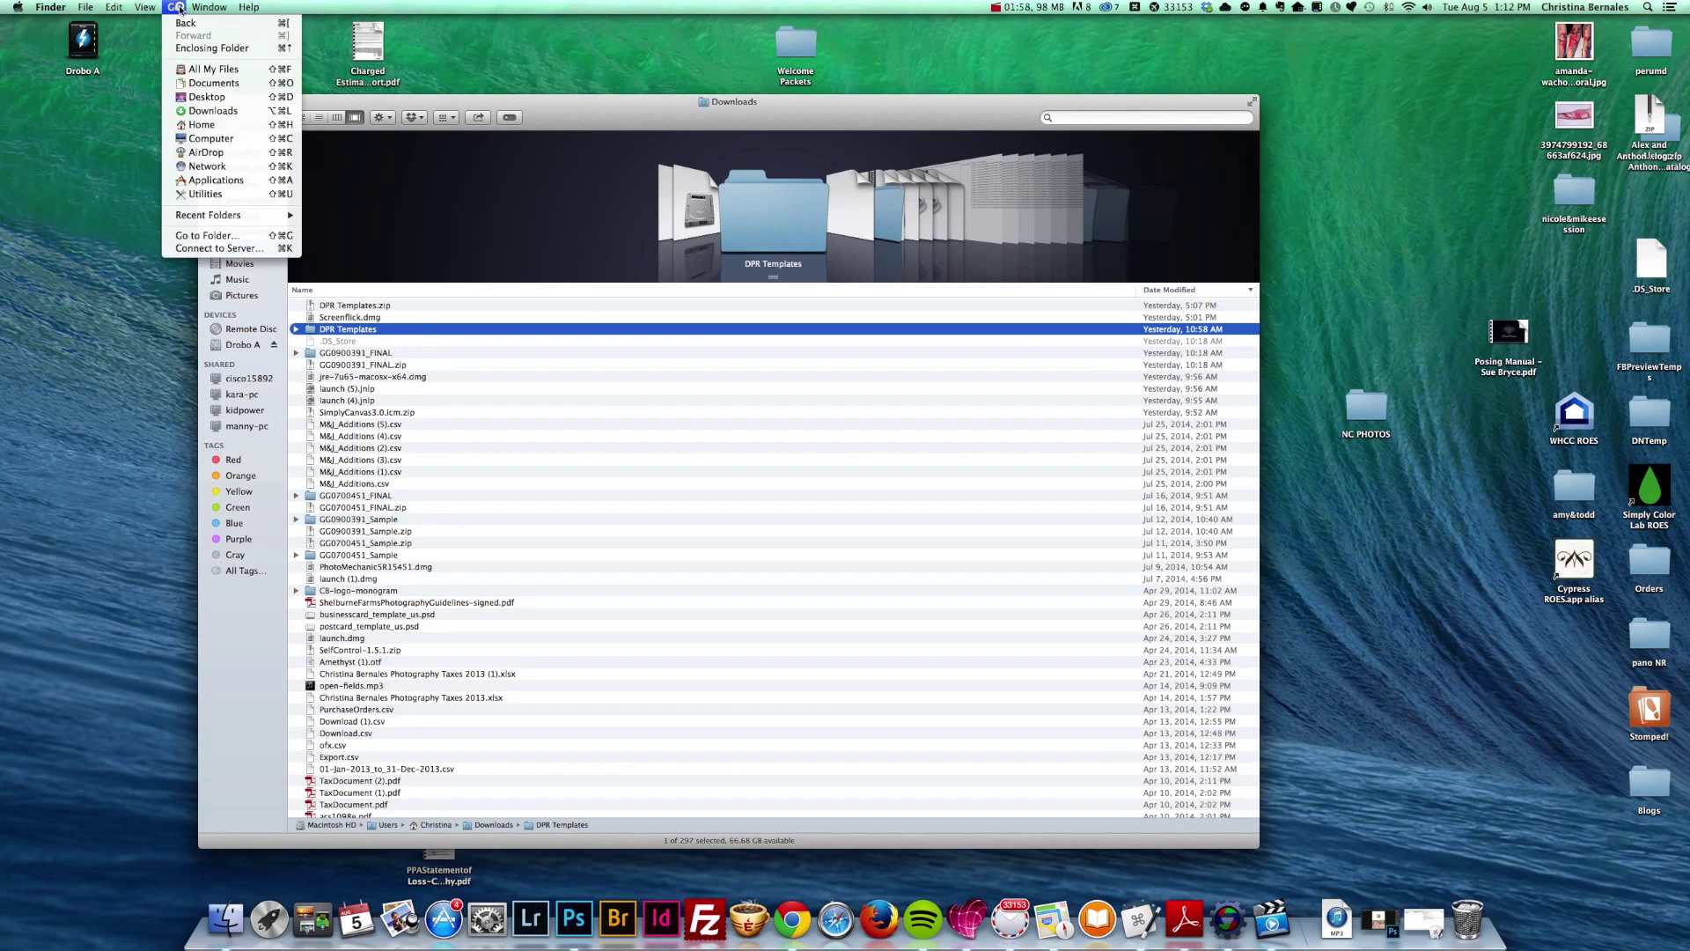
pyautogui.click(221, 139)
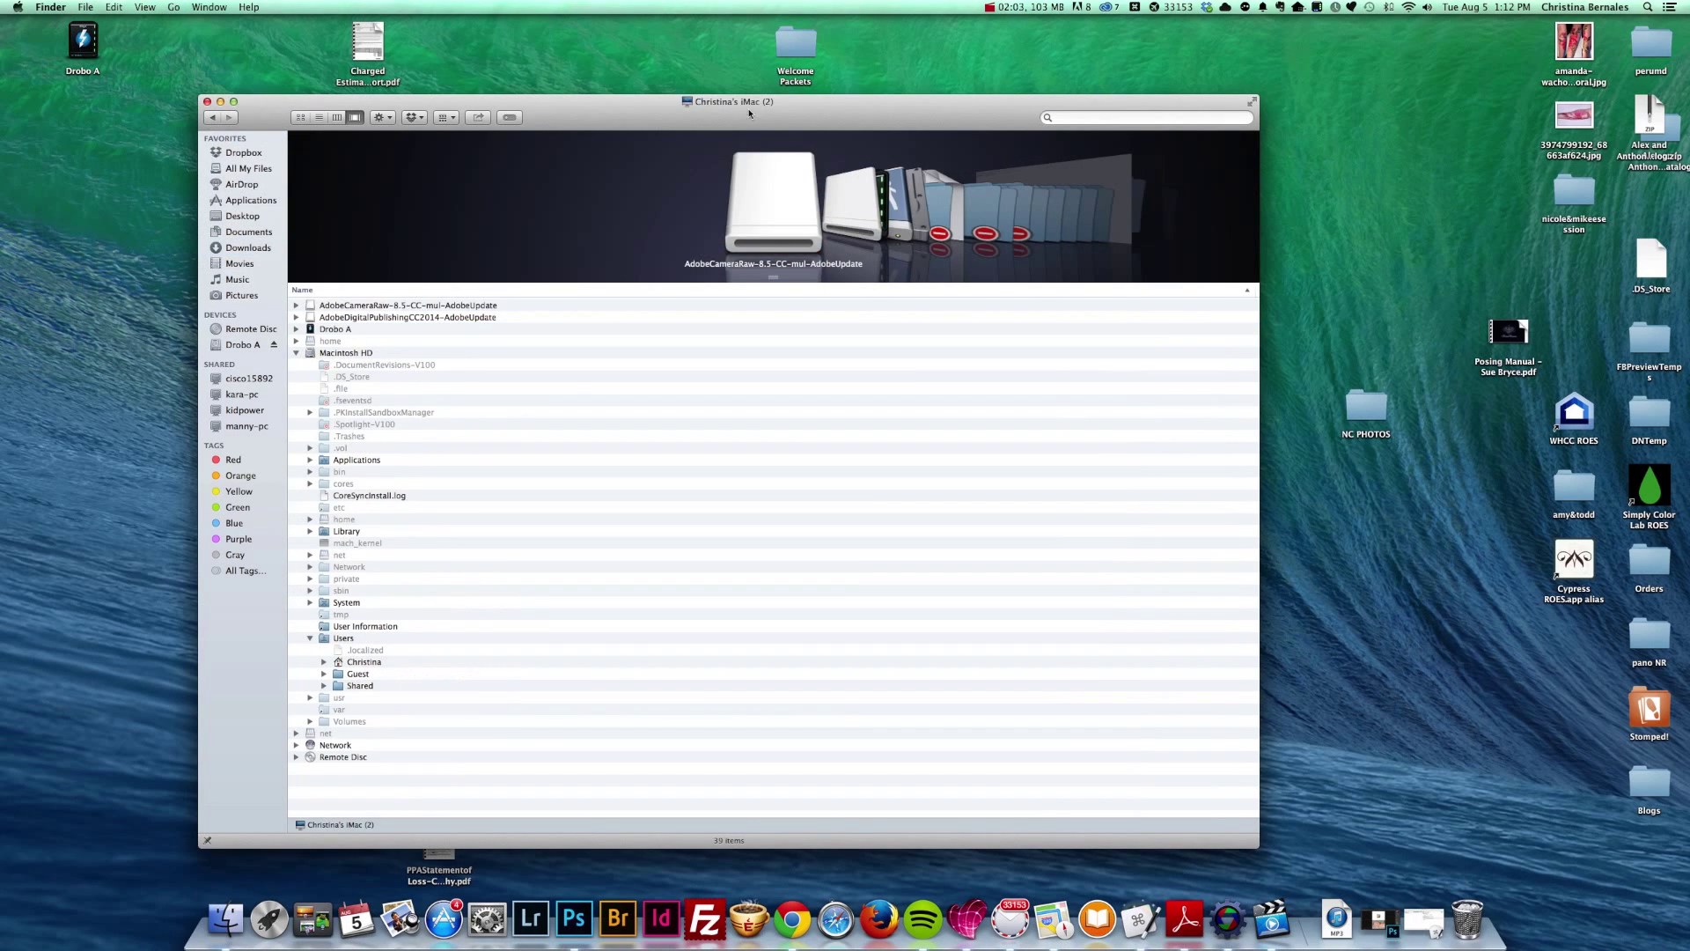
pyautogui.click(211, 116)
pyautogui.rightClick(348, 333)
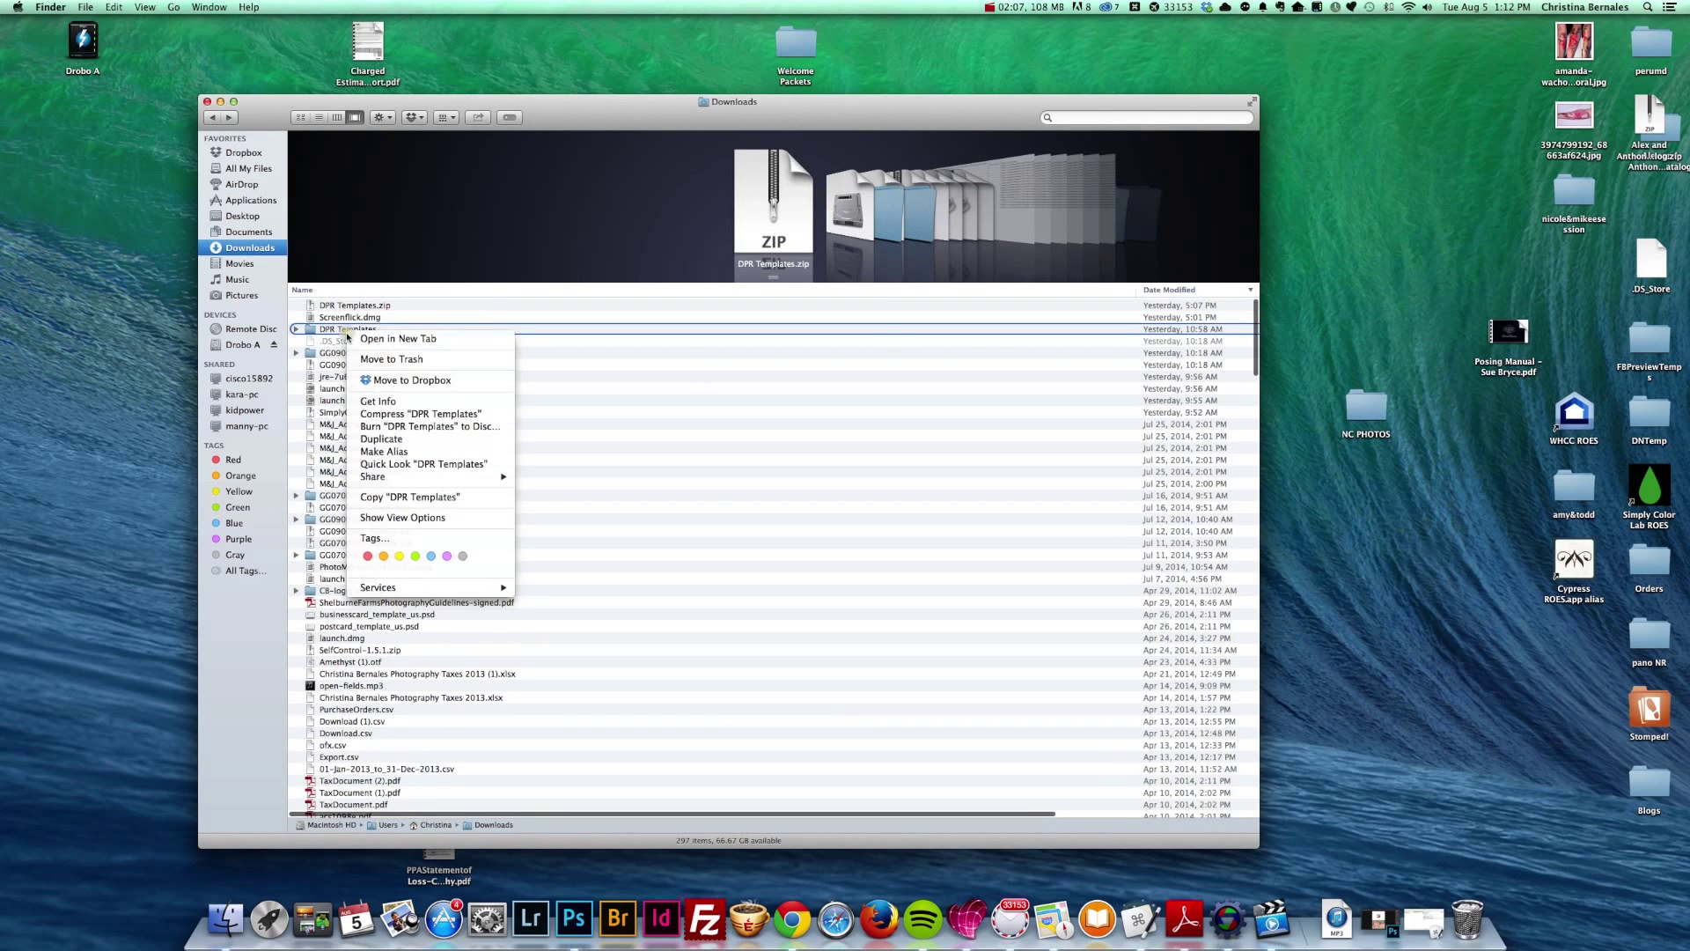
pyautogui.click(396, 498)
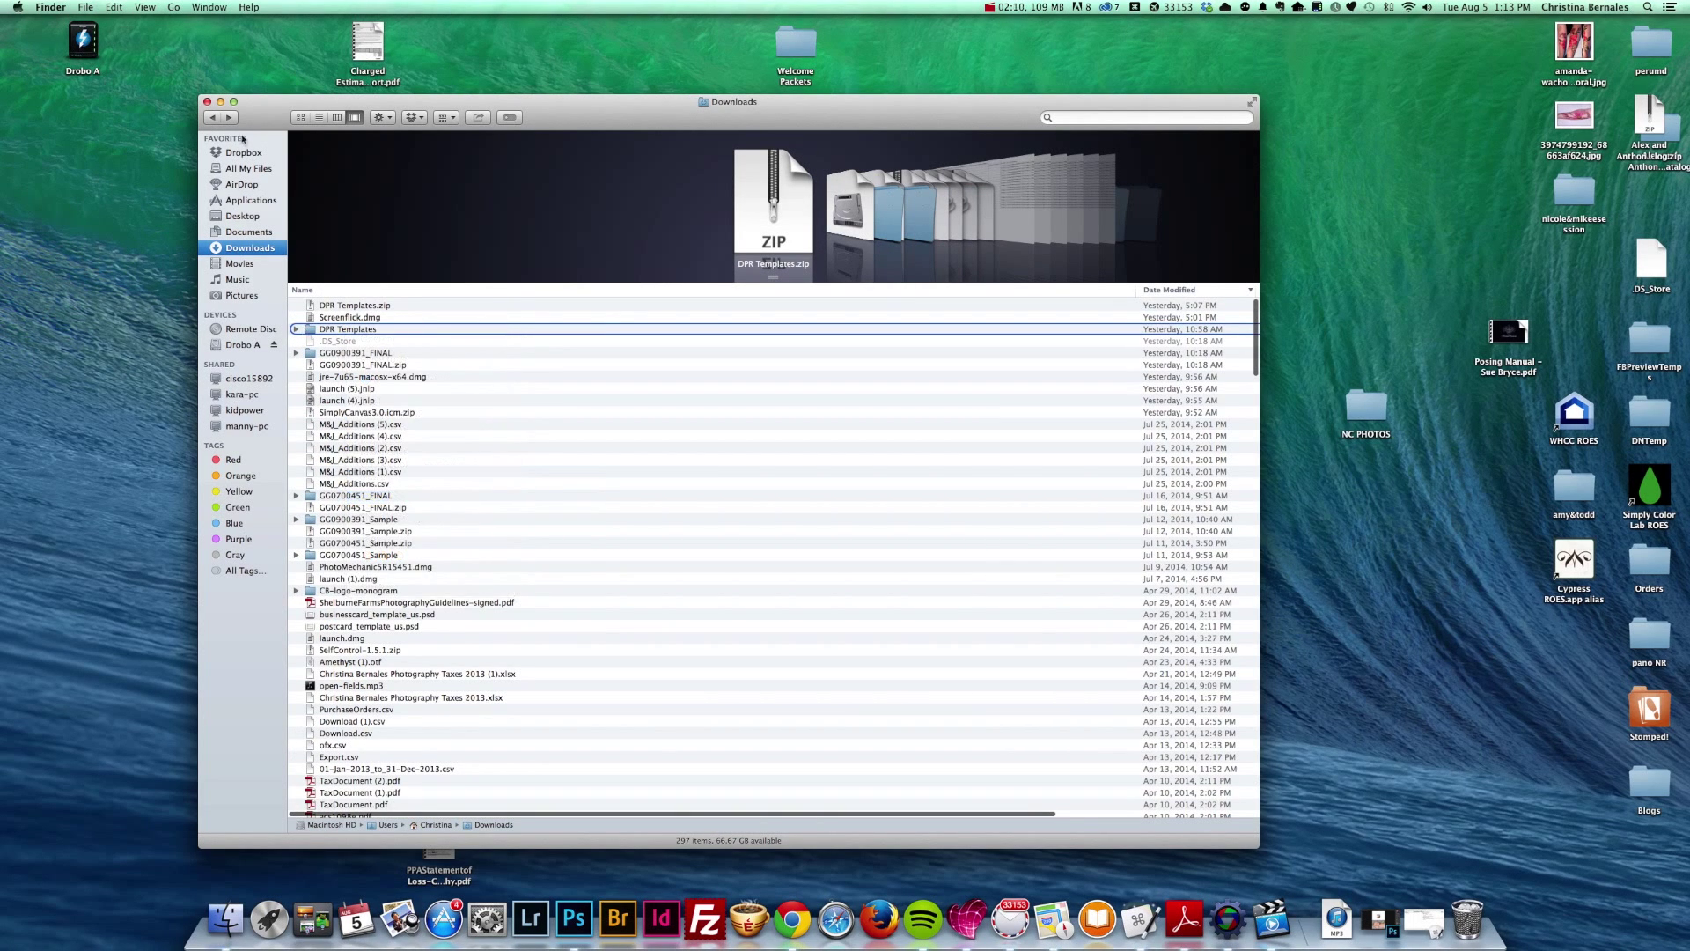
# Step: Browse to Macintosh HD > Users > home folder > Library and select Application Support
pyautogui.click(174, 7)
pyautogui.click(211, 139)
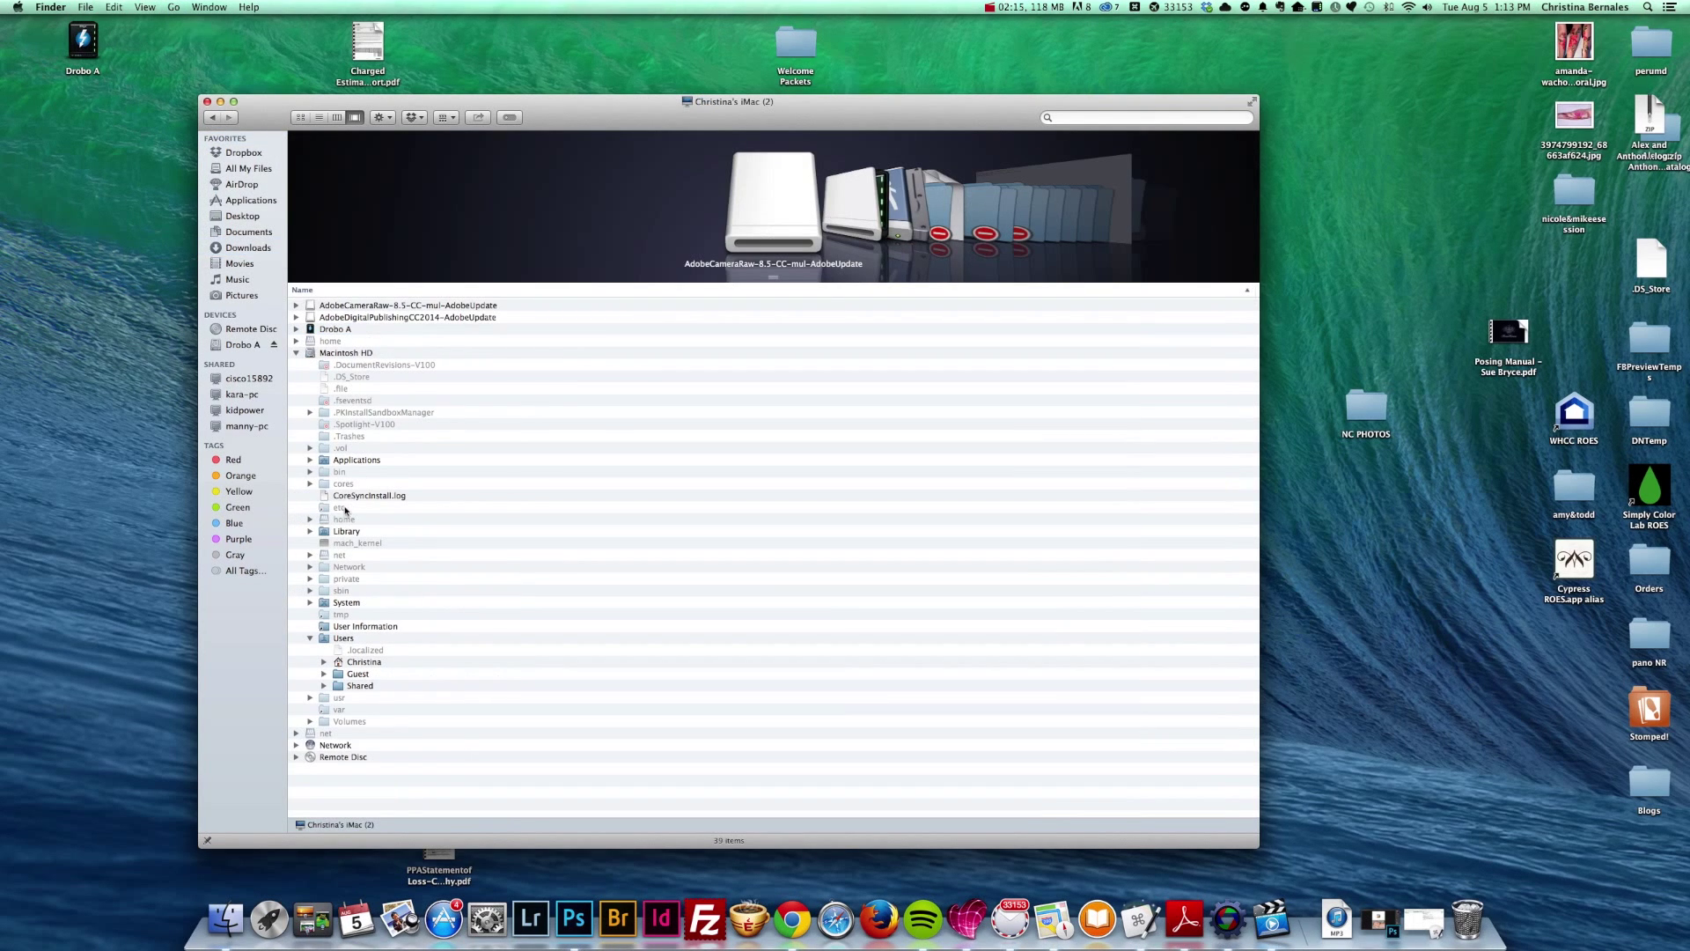
pyautogui.click(338, 353)
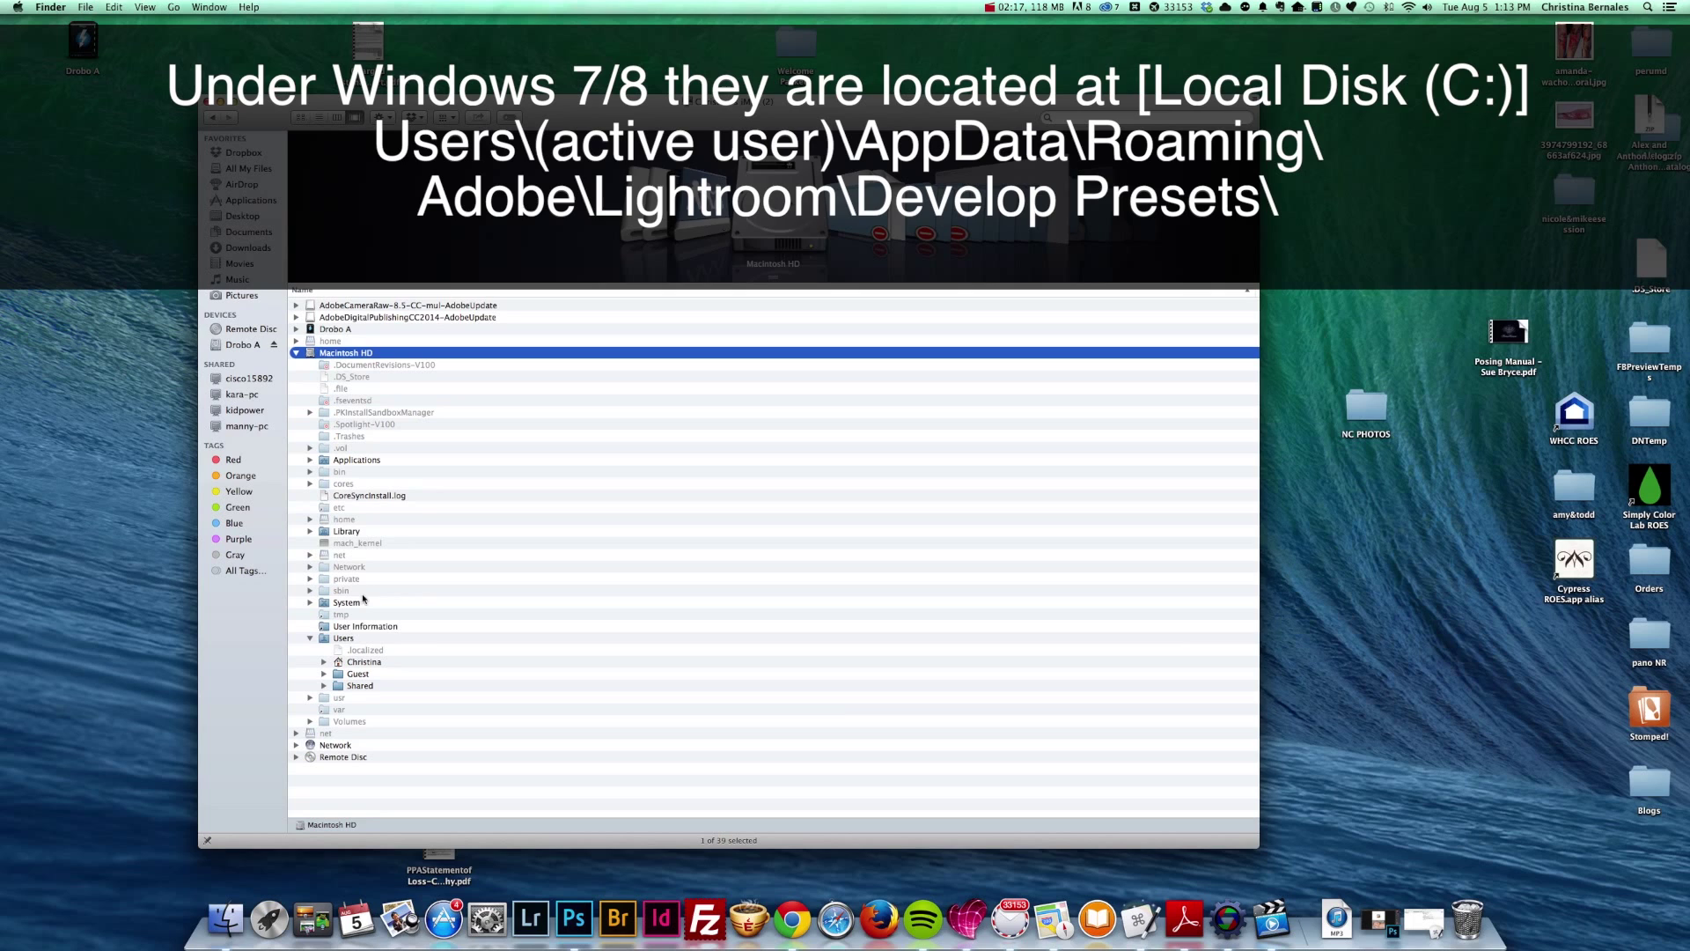
pyautogui.click(343, 638)
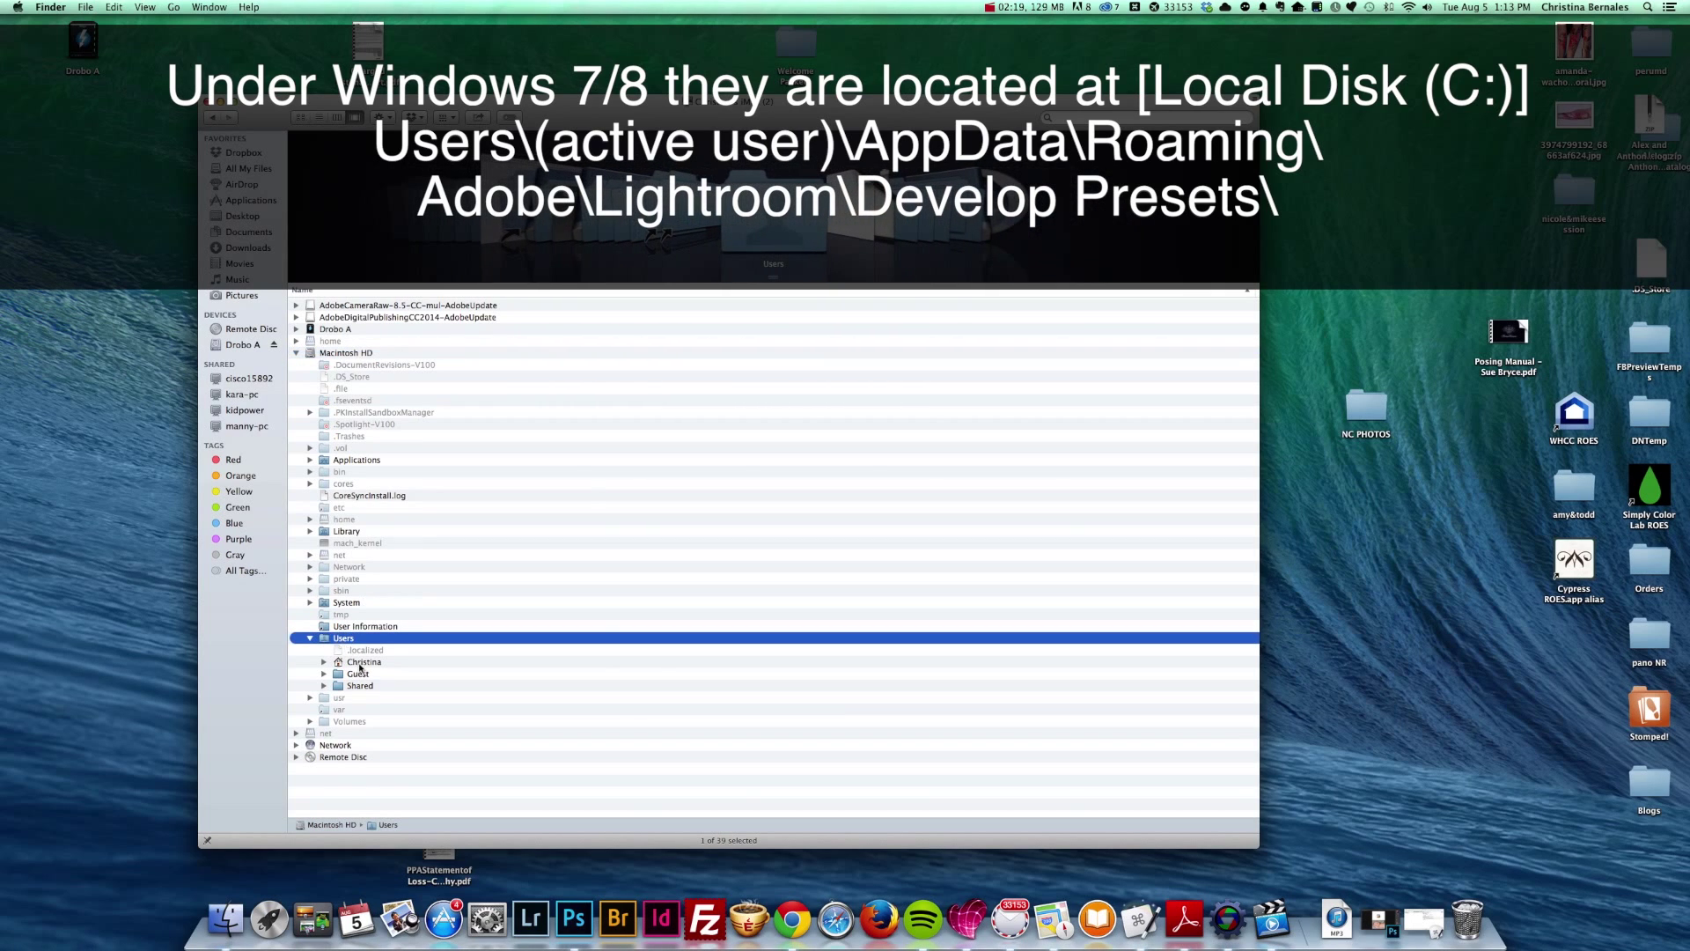
pyautogui.click(359, 662)
pyautogui.doubleClick(359, 662)
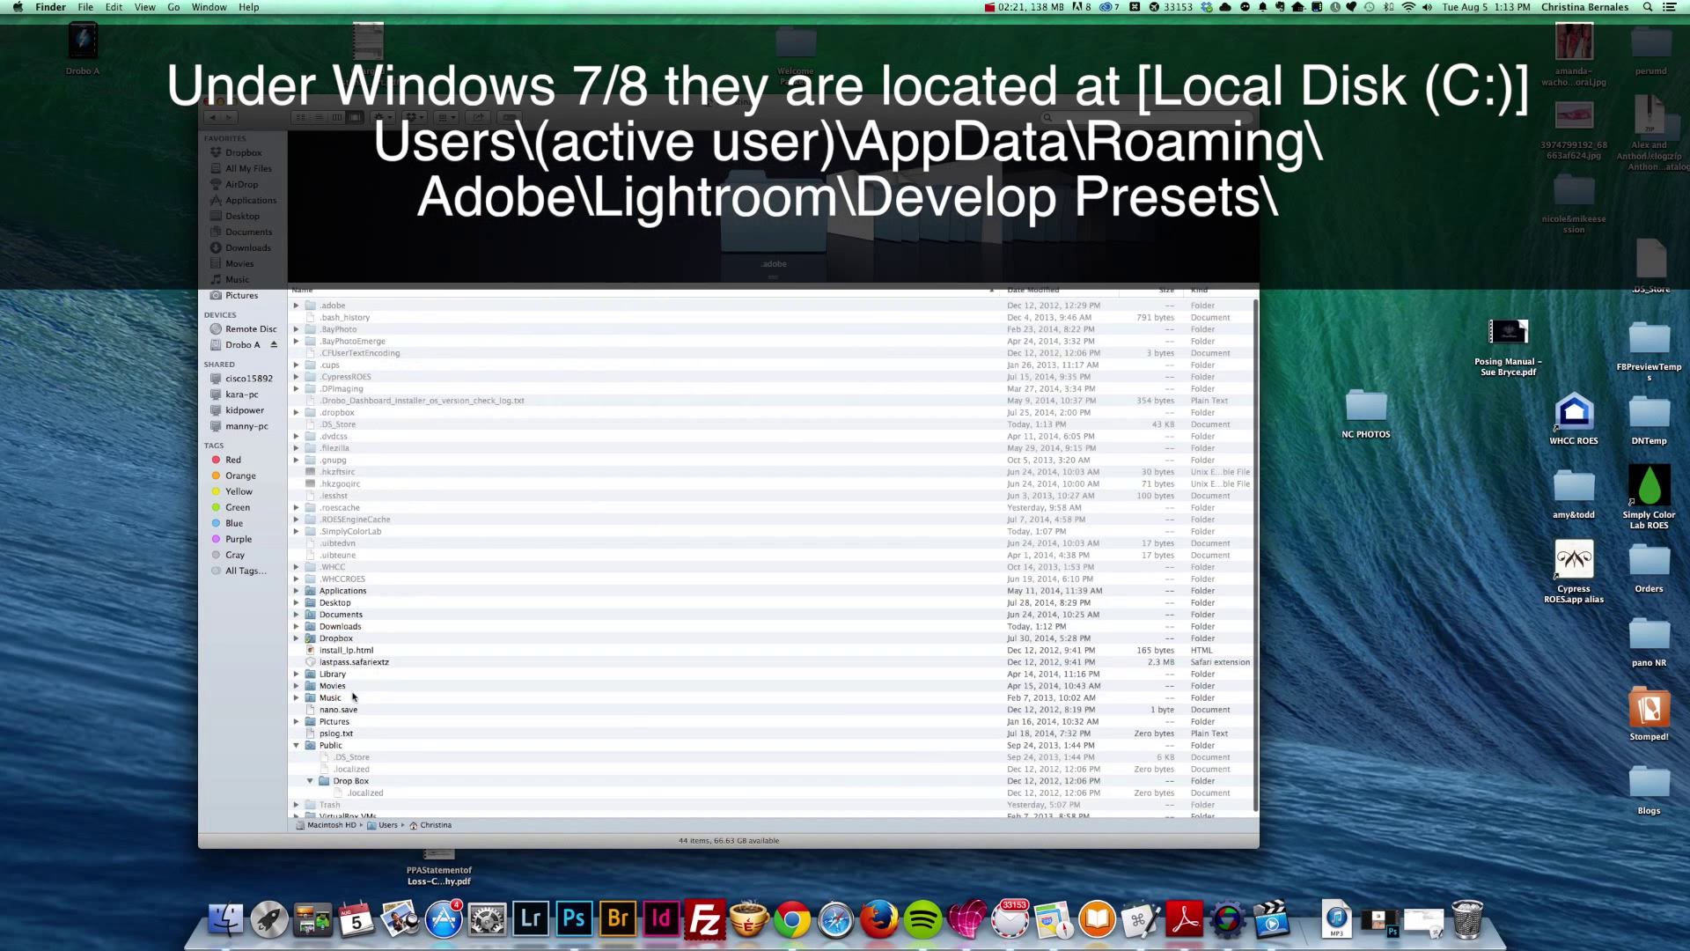
pyautogui.scroll(-1, 353, 696)
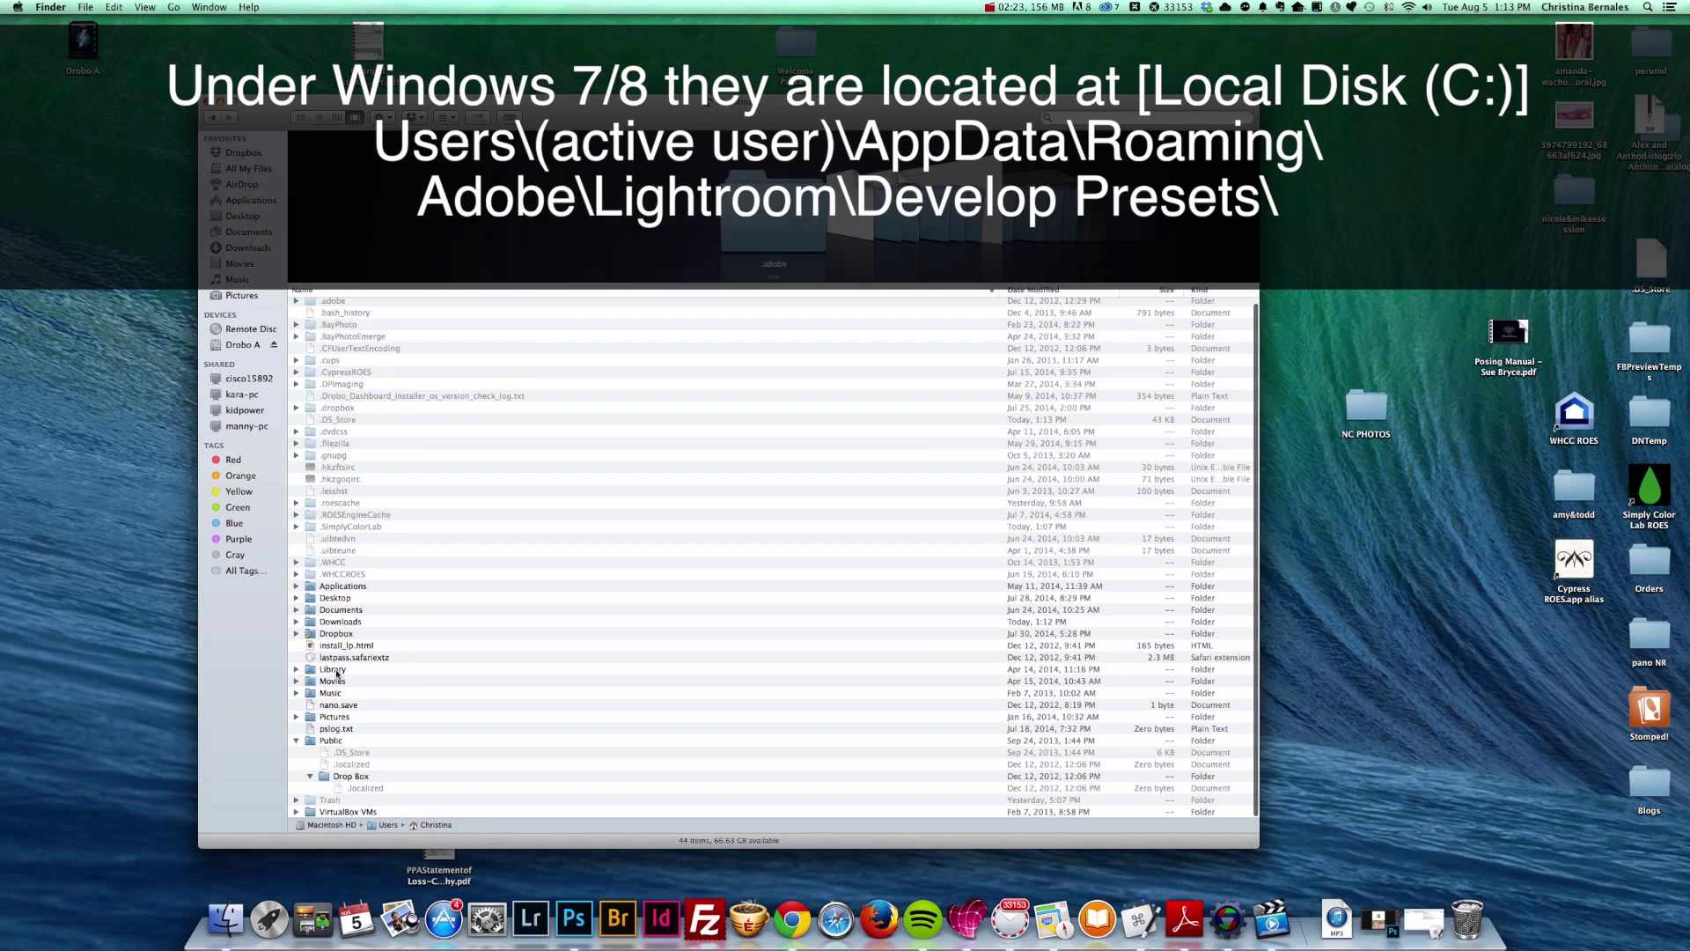
pyautogui.click(338, 671)
pyautogui.doubleClick(338, 673)
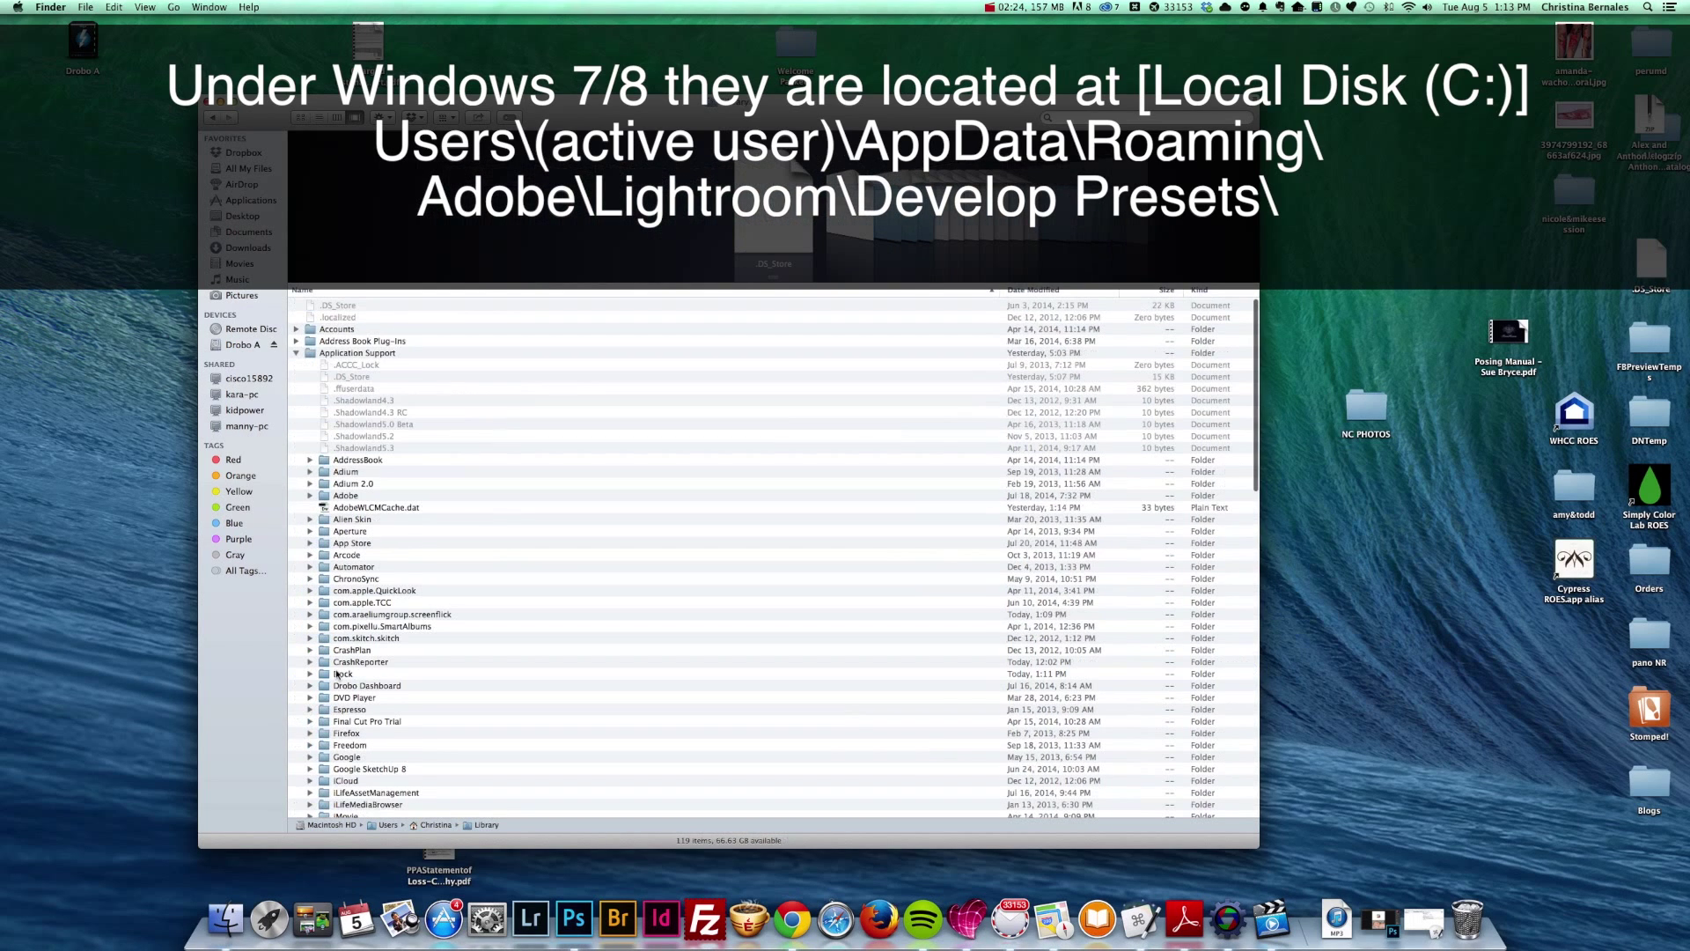
pyautogui.click(340, 353)
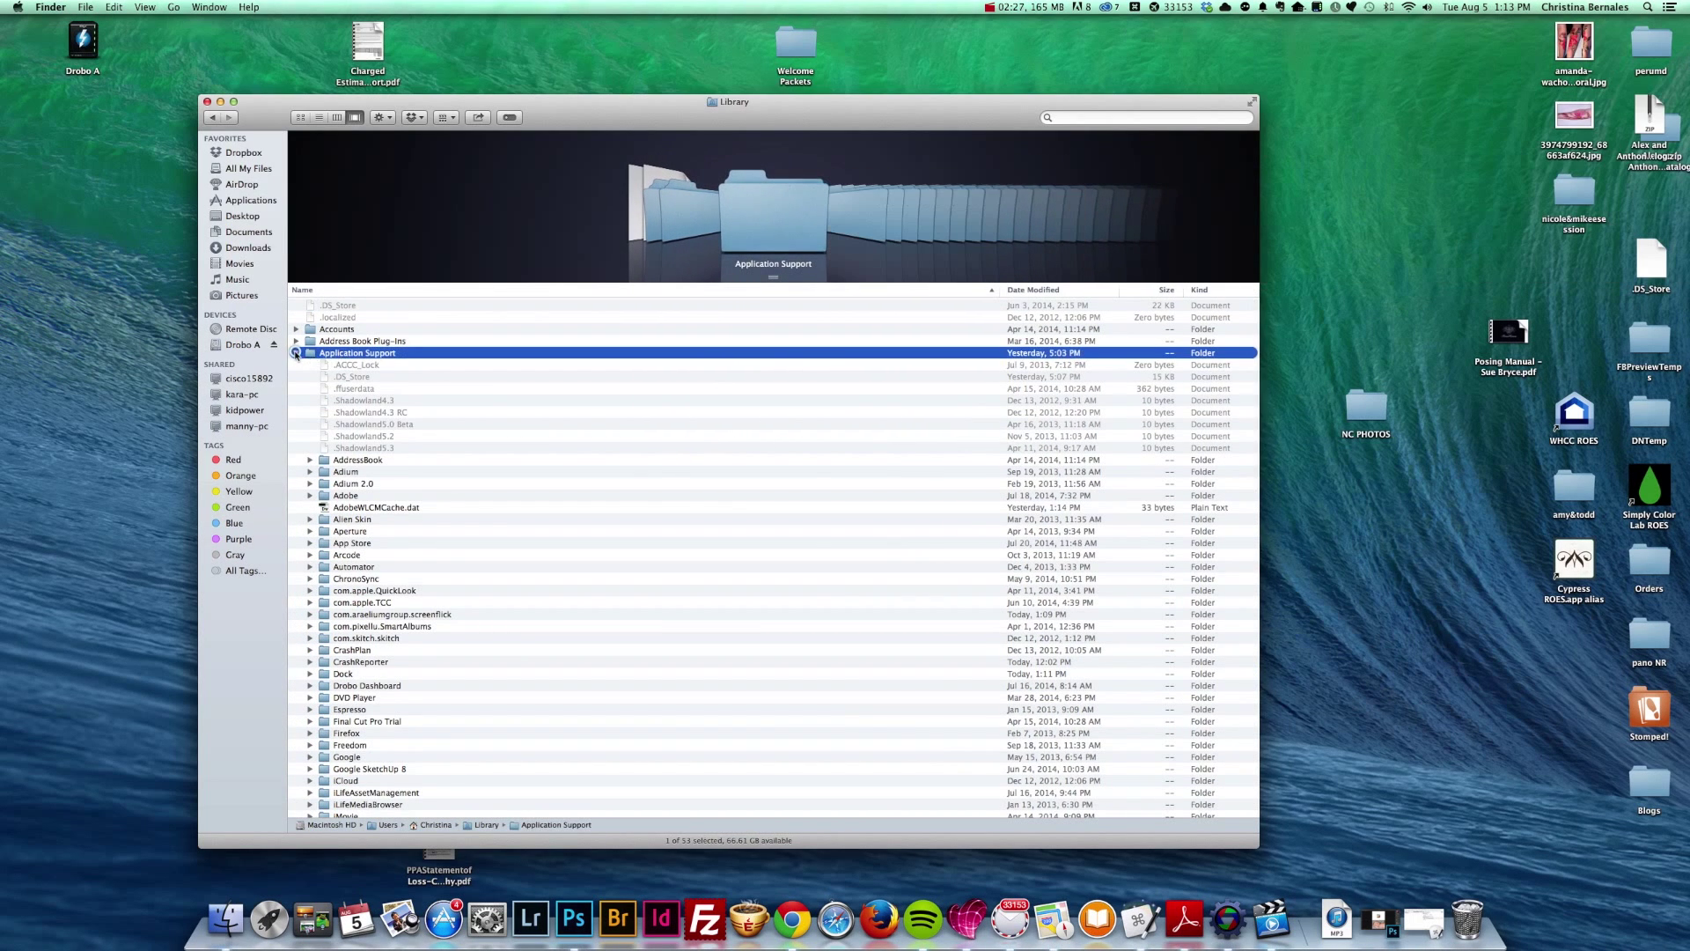
# Step: Open the Application Support > Adobe > Lightroom > Print Templates folder
pyautogui.click(296, 352)
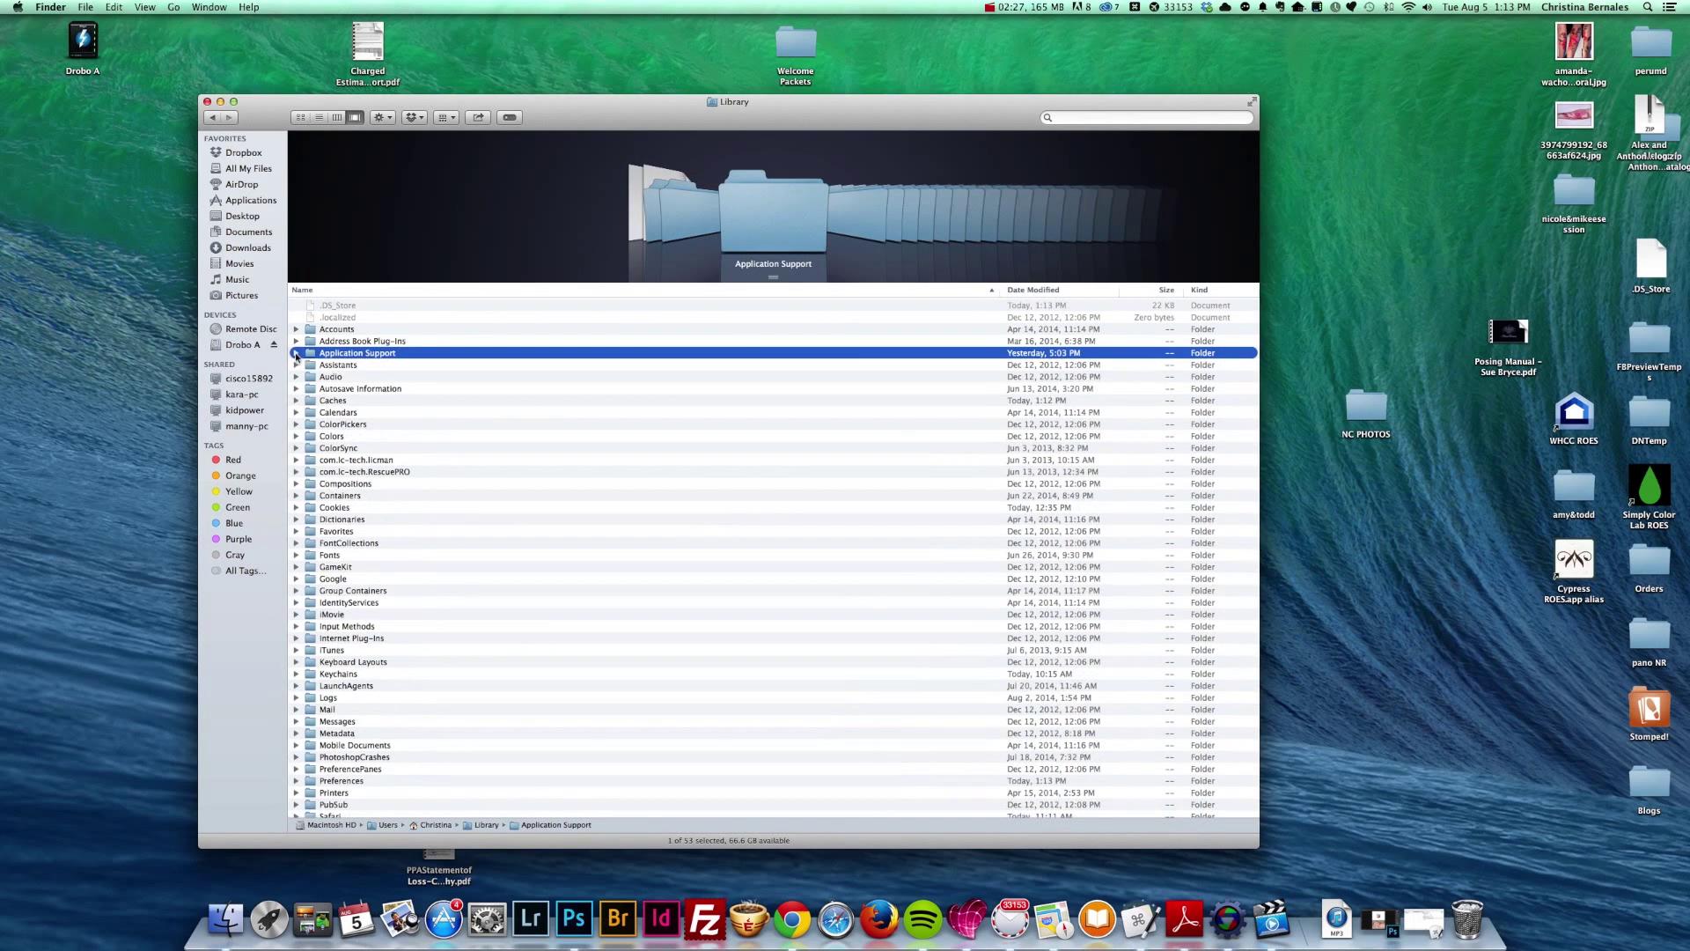
pyautogui.doubleClick(353, 353)
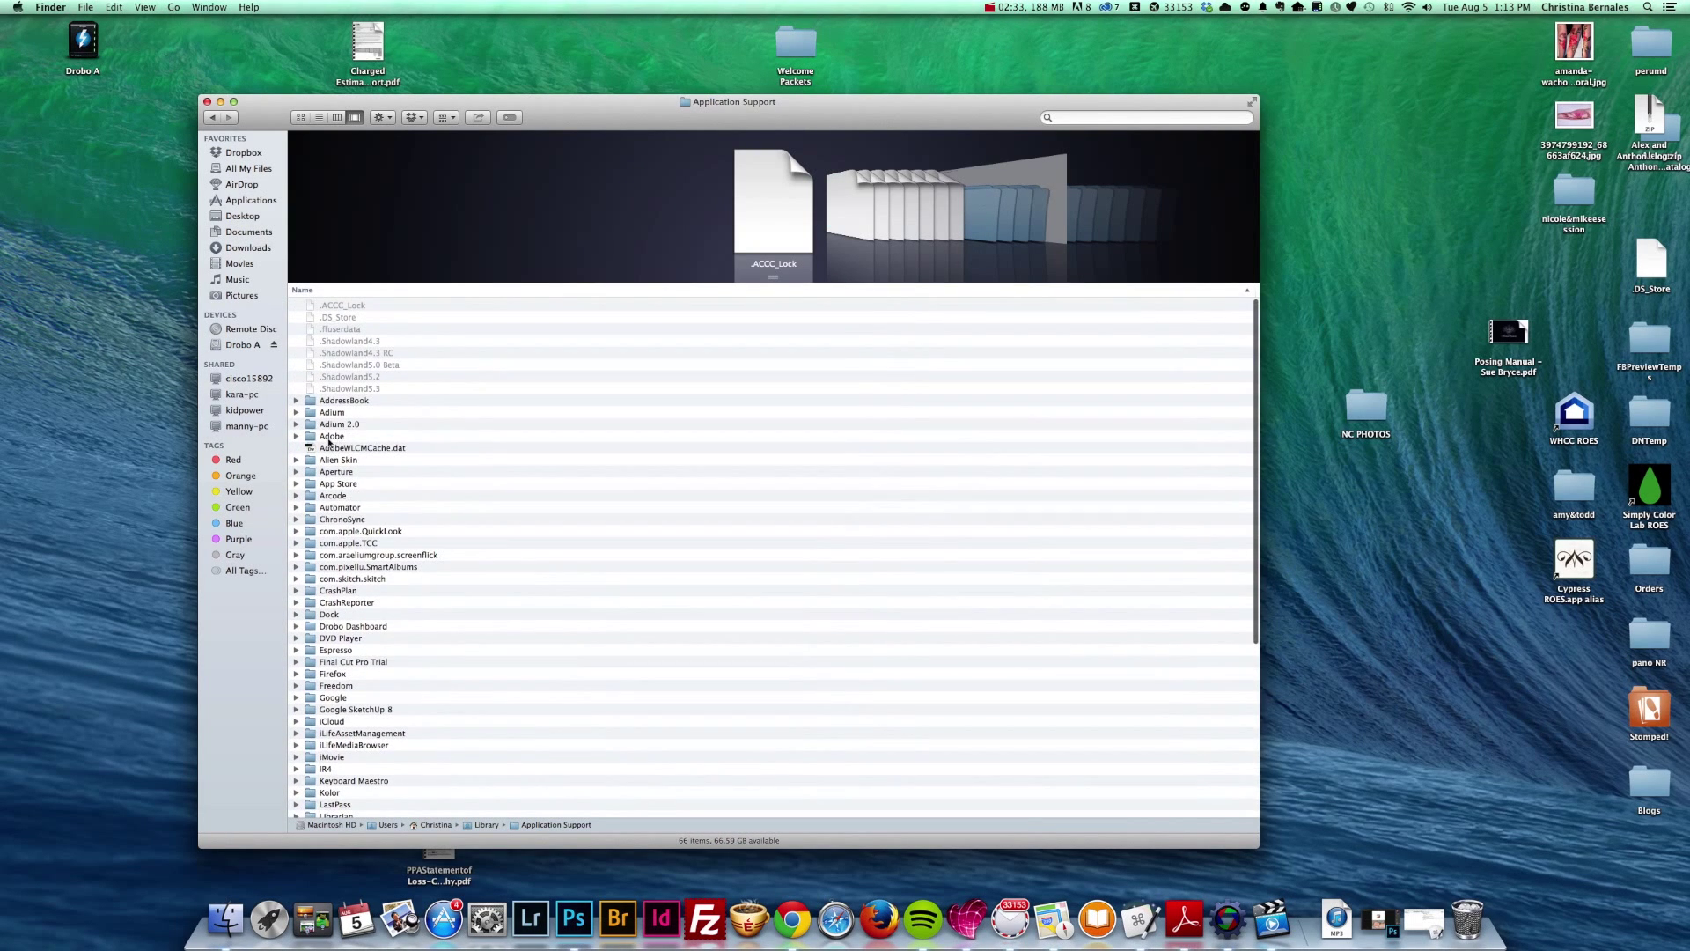
pyautogui.click(331, 437)
pyautogui.doubleClick(331, 437)
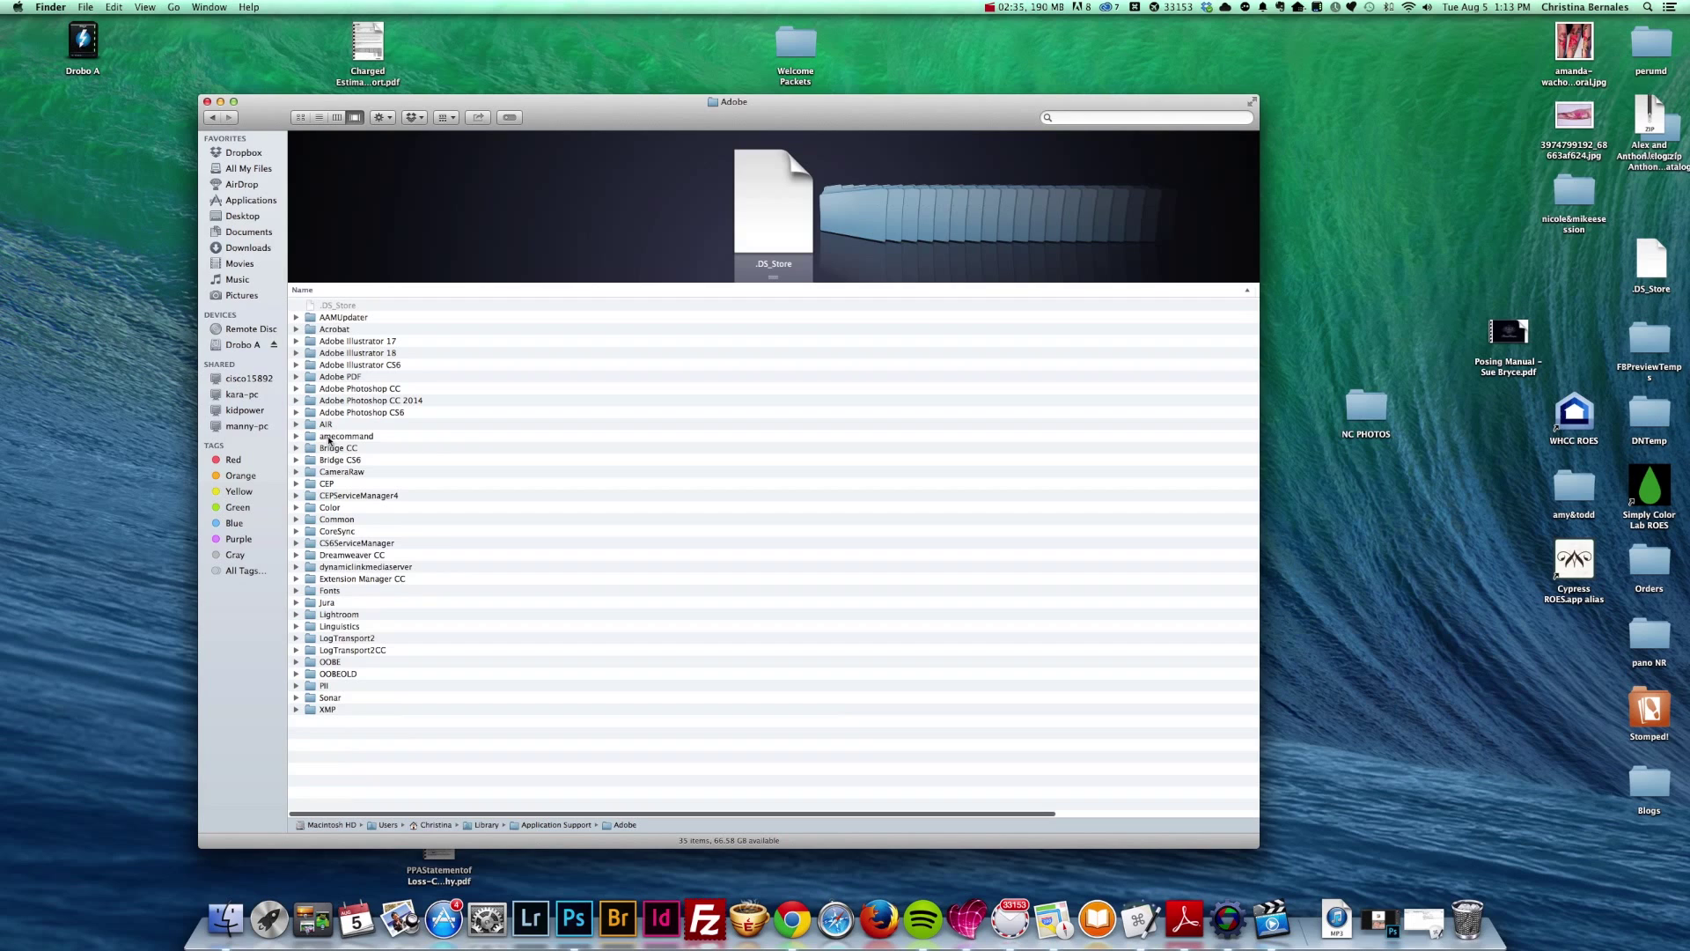
pyautogui.click(334, 614)
pyautogui.doubleClick(335, 614)
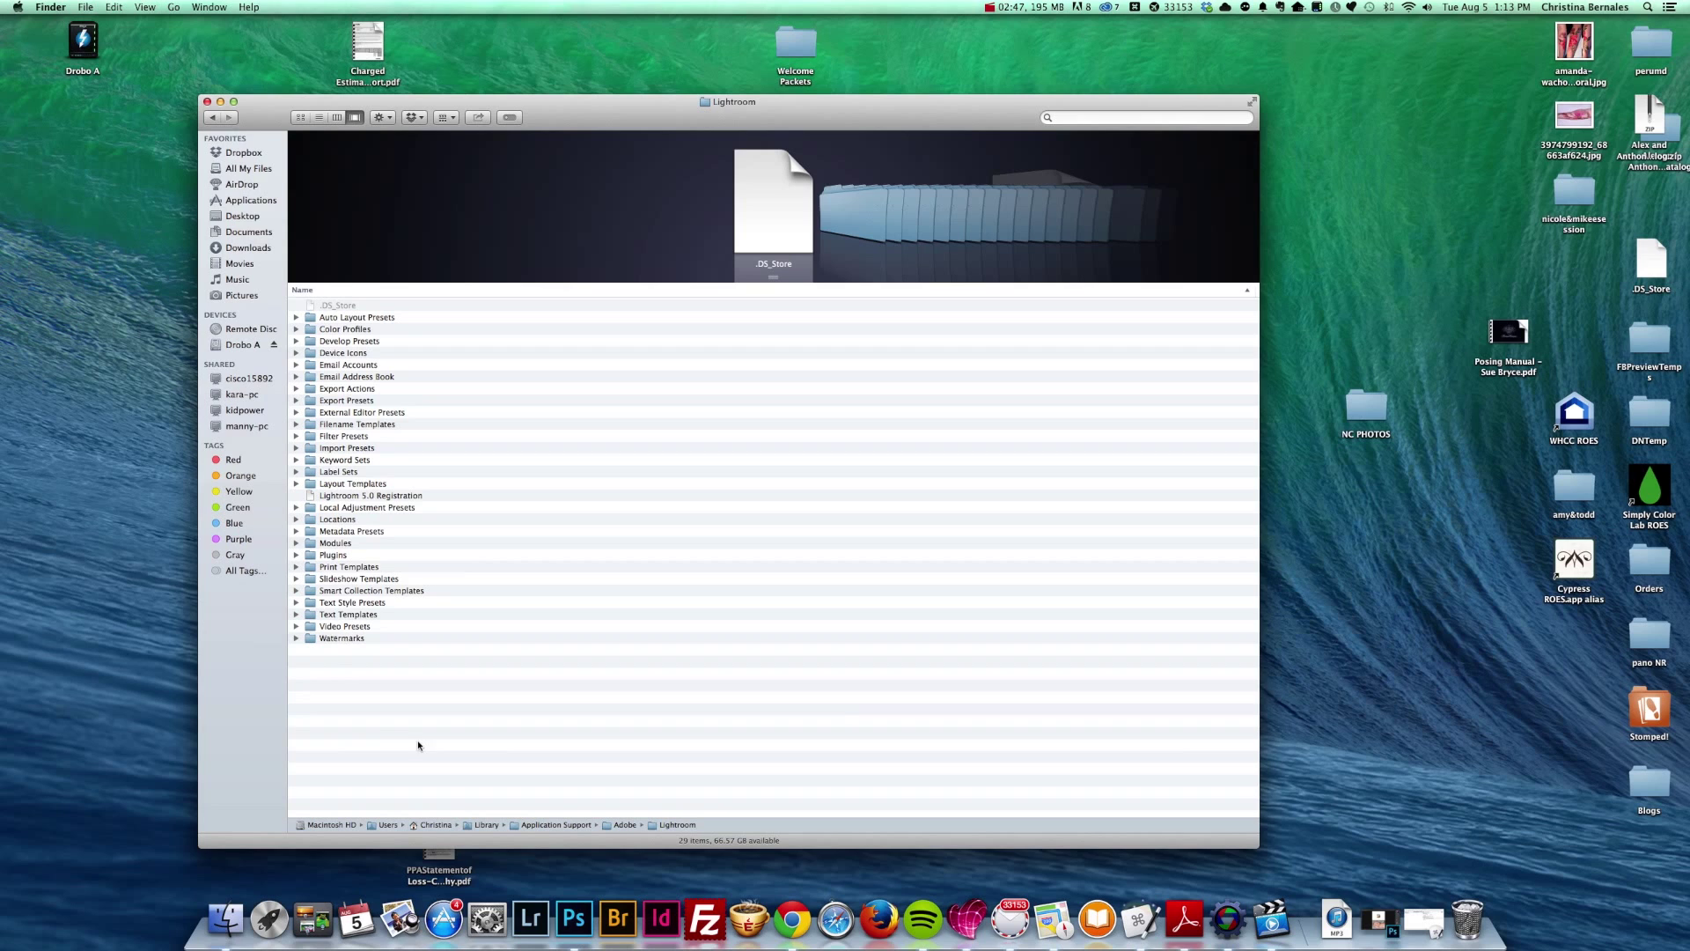
pyautogui.click(339, 571)
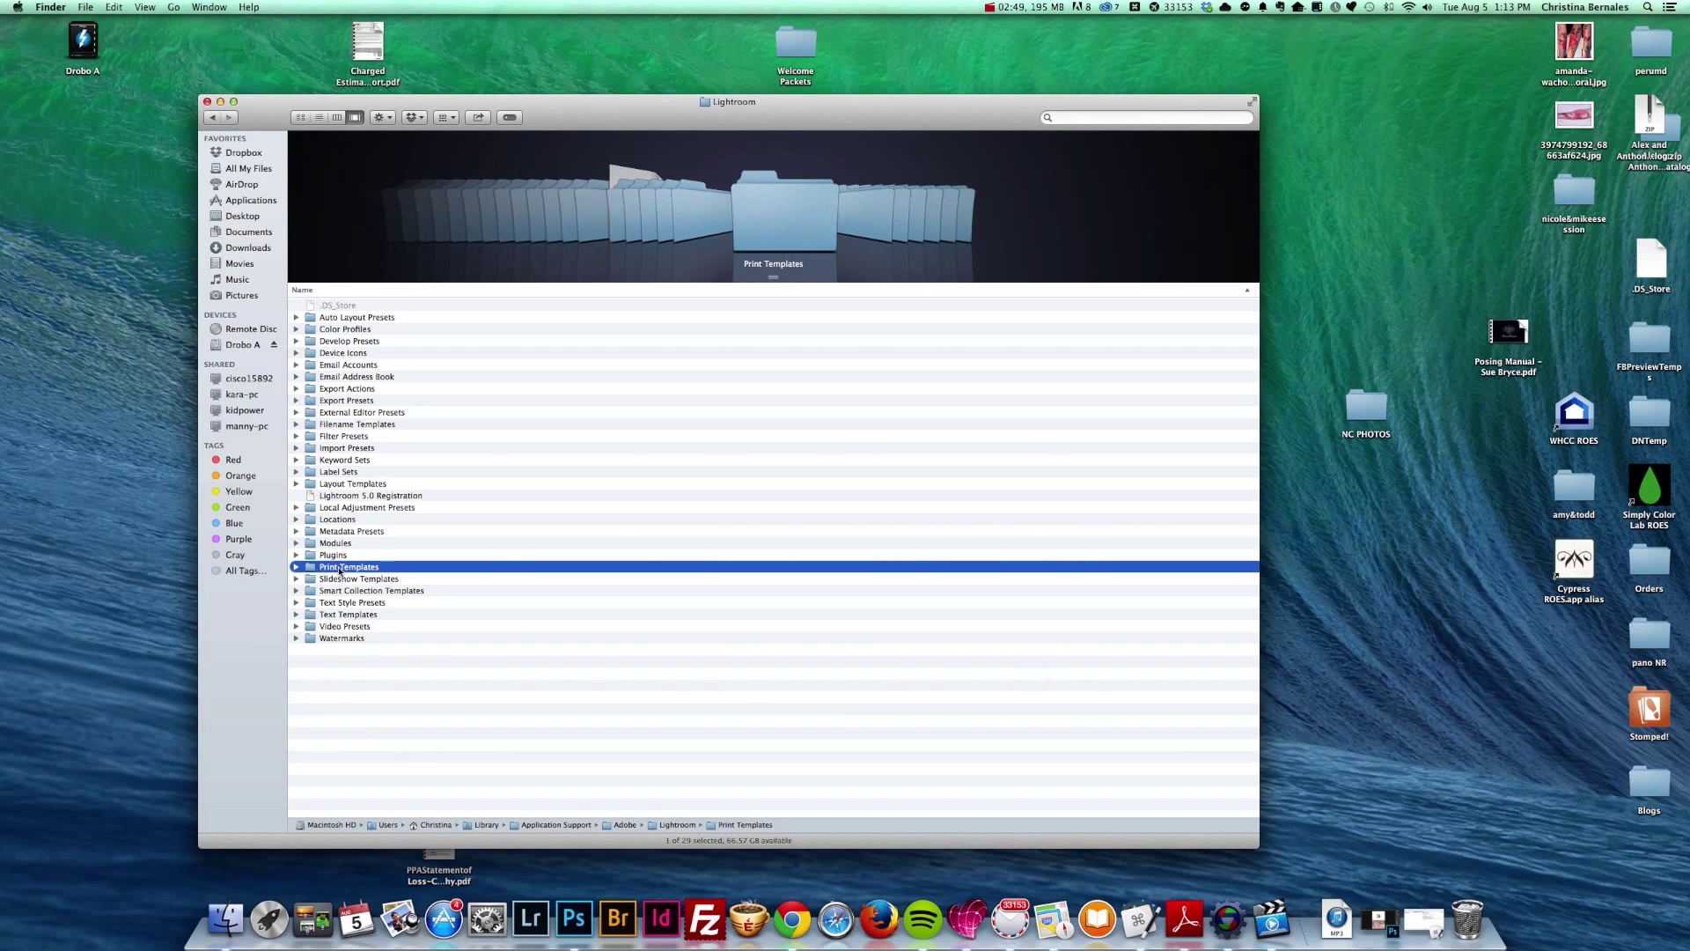
pyautogui.doubleClick(339, 568)
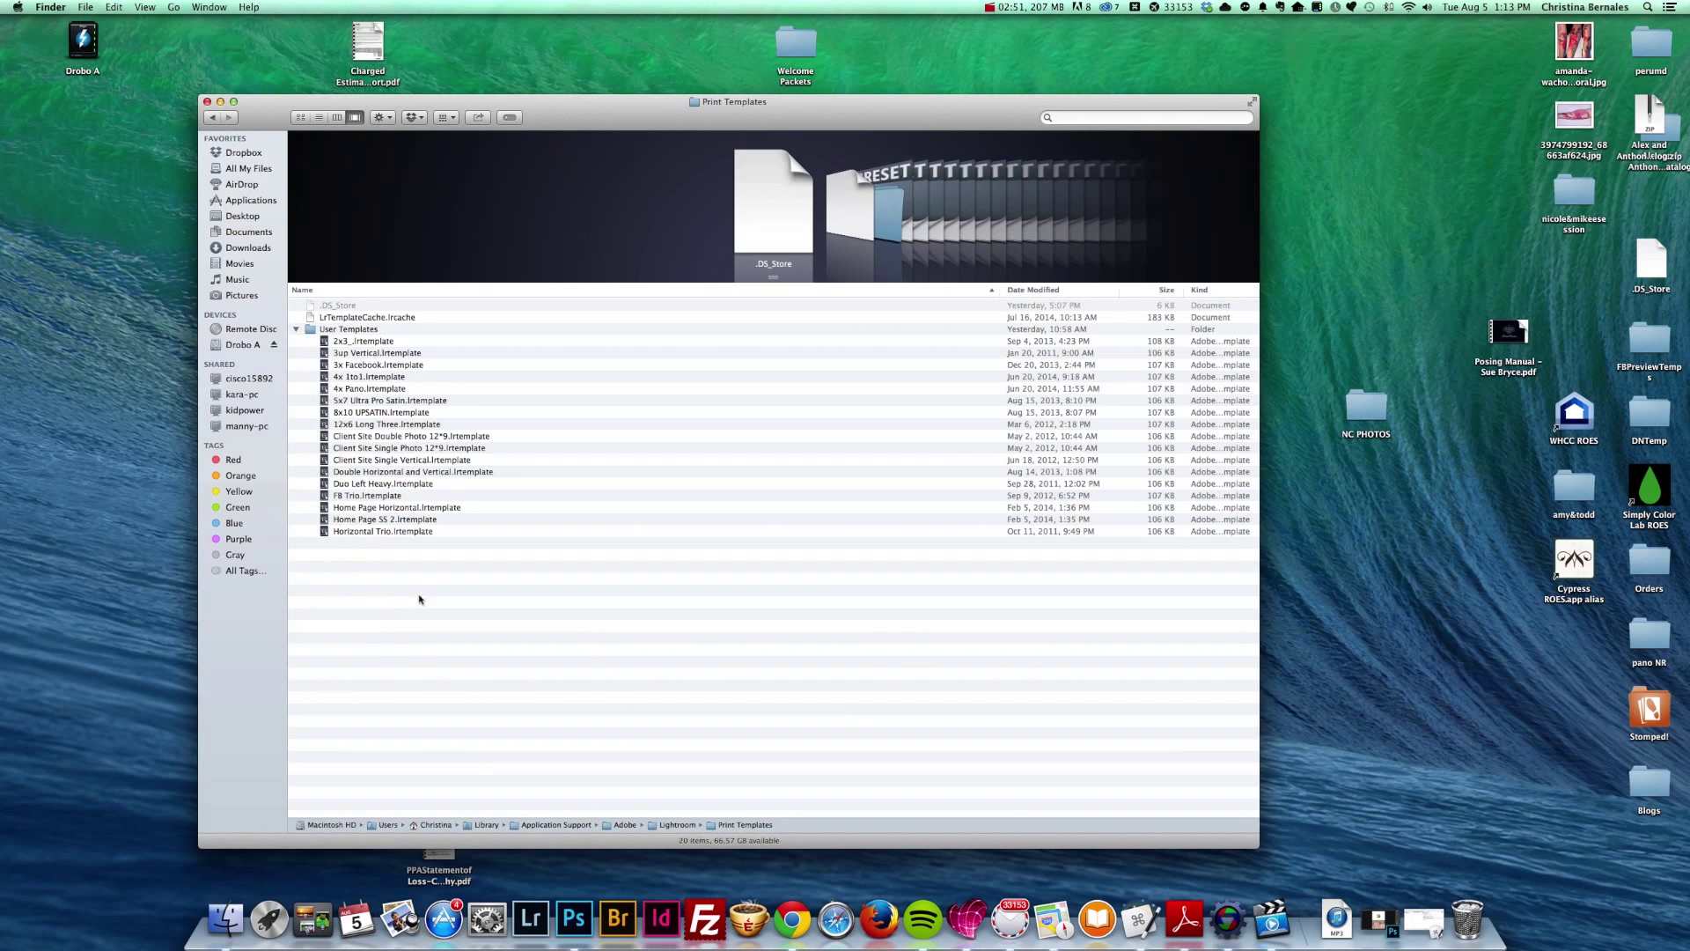
# Step: Paste the DPR Templates folder into Print Templates
pyautogui.click(298, 330)
pyautogui.rightClick(370, 423)
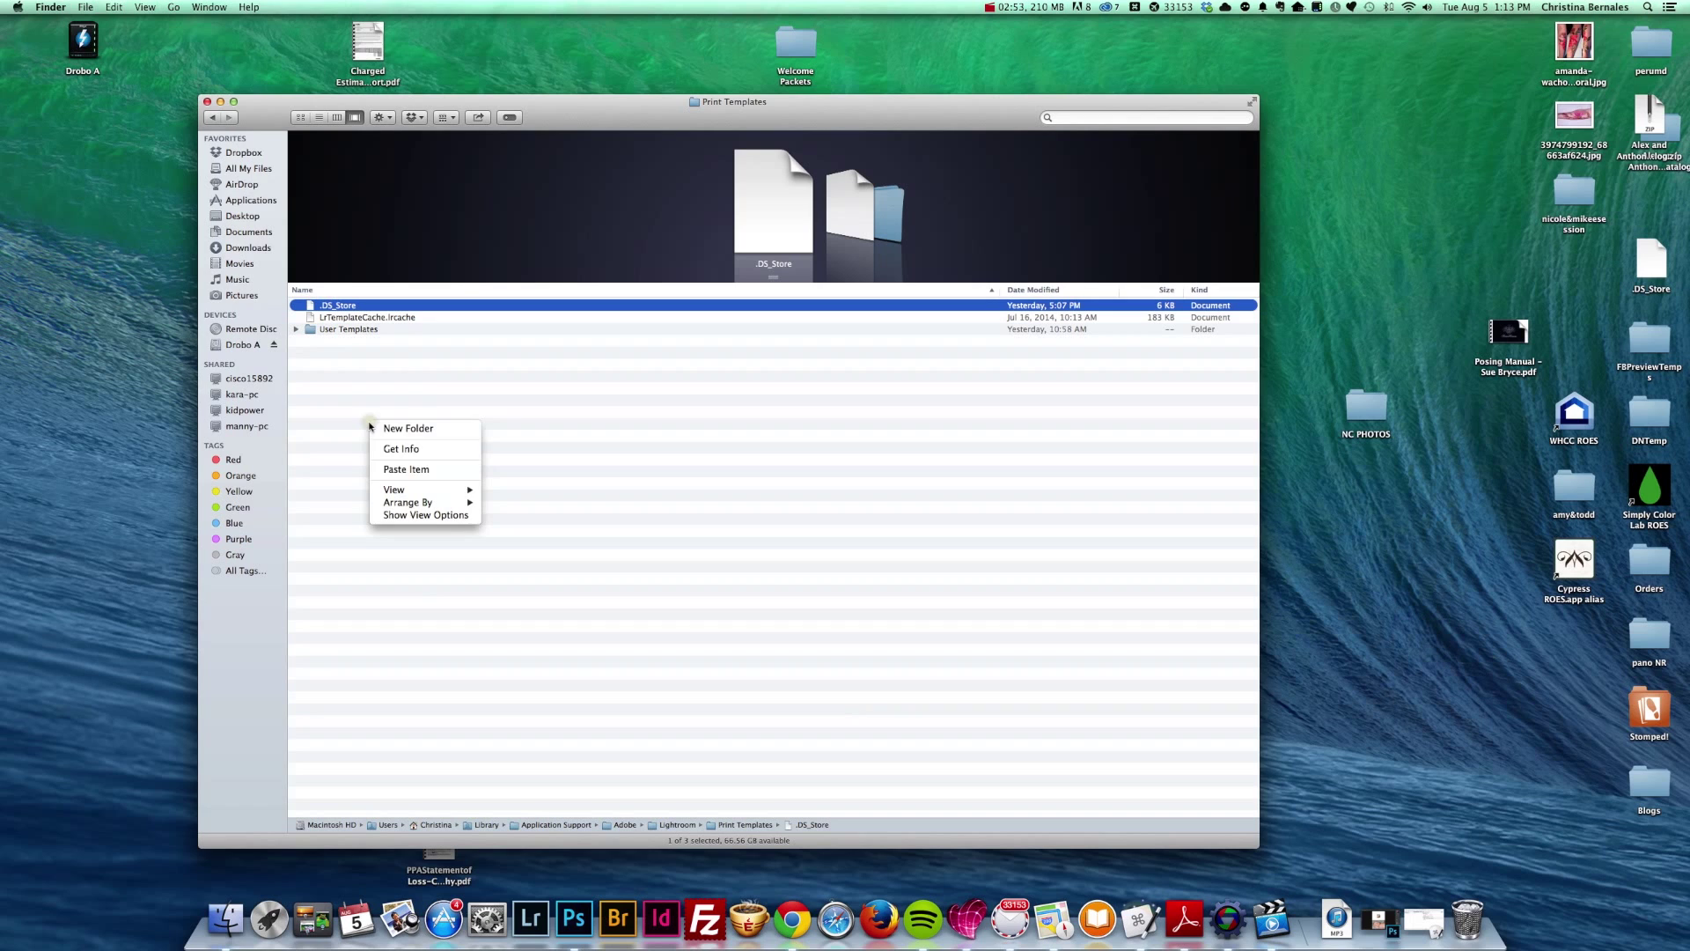
pyautogui.click(417, 471)
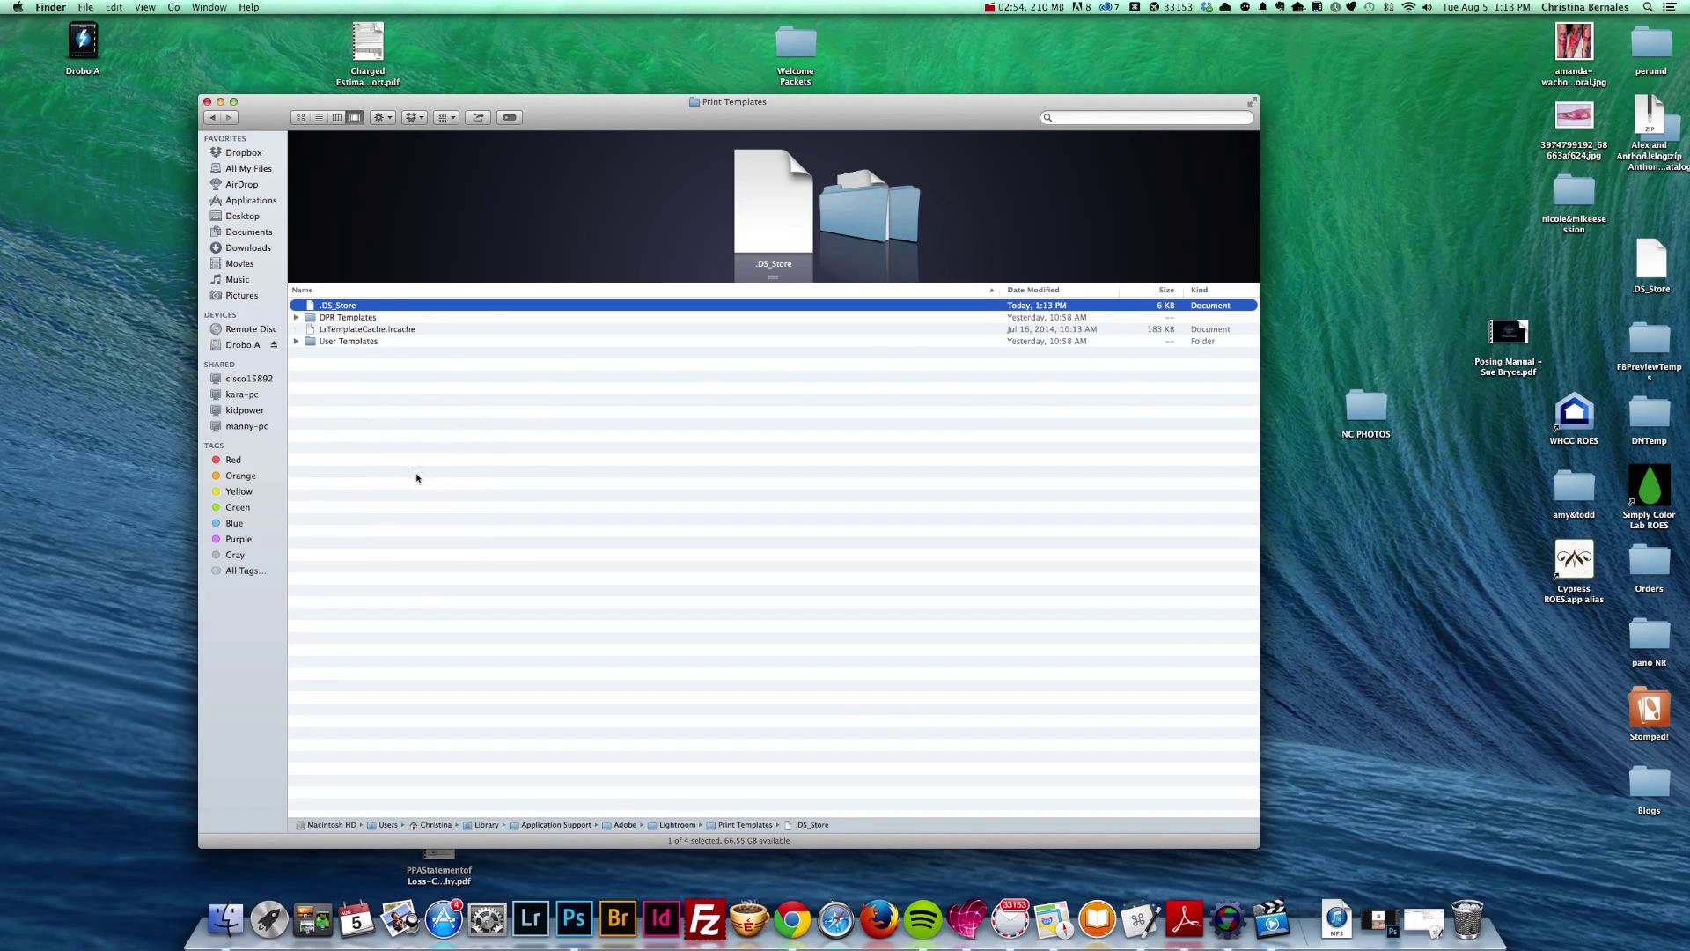
pyautogui.click(357, 305)
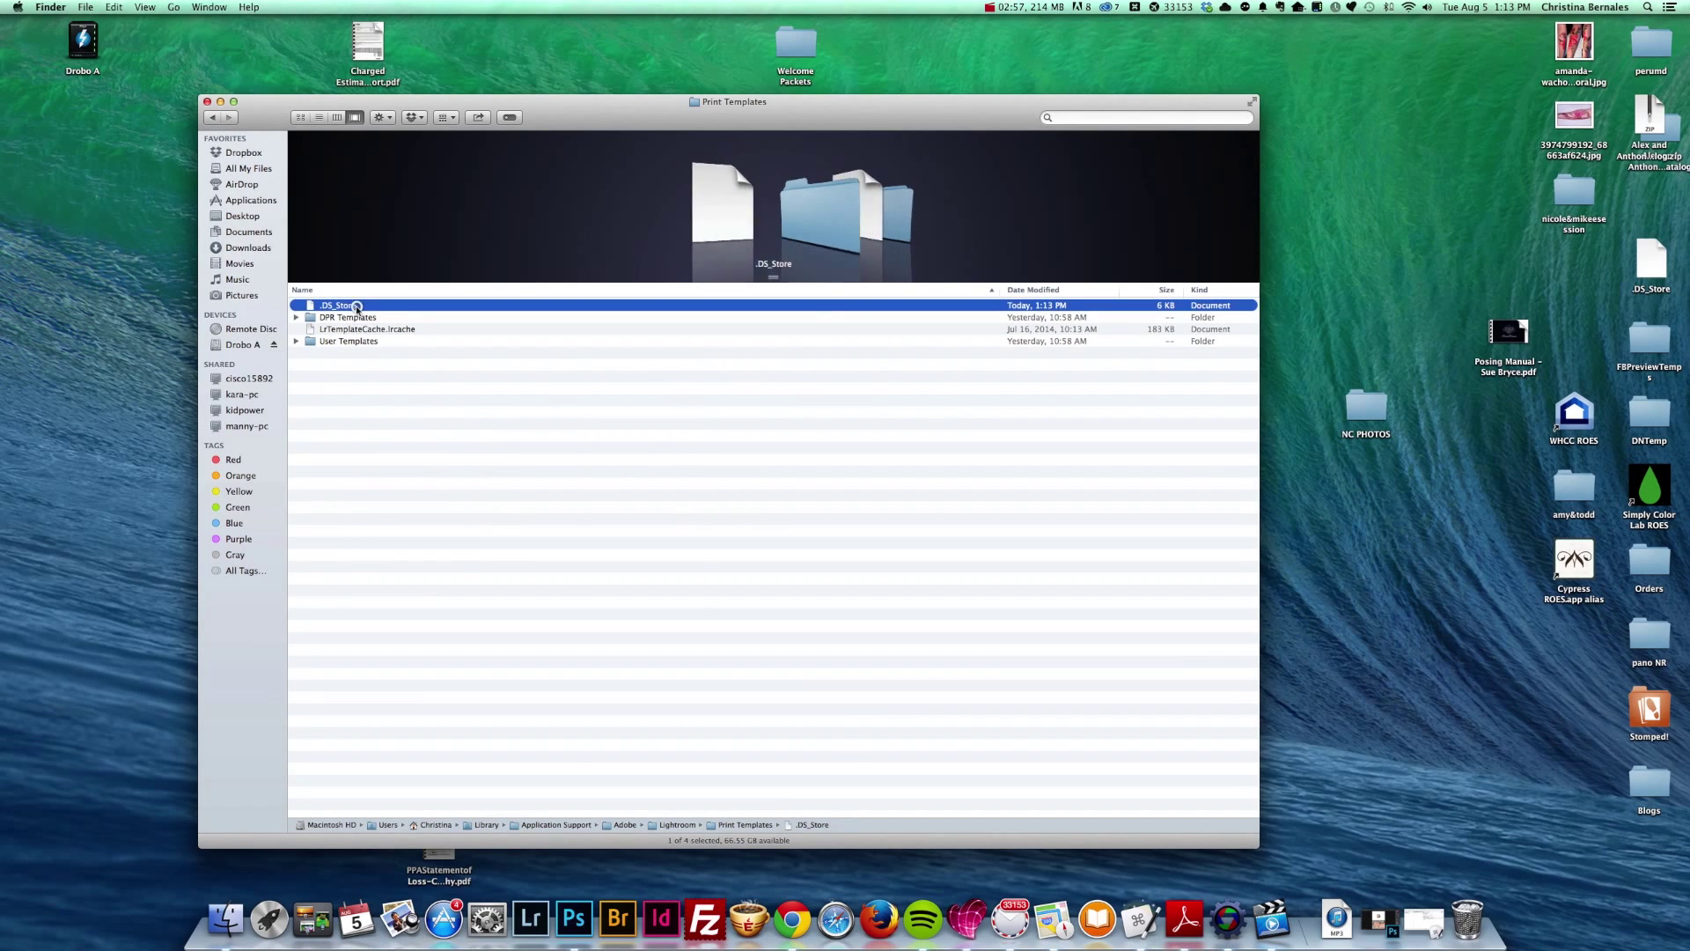
# Step: Close the Finder window and launch Lightroom 5, postponing the update
pyautogui.click(207, 102)
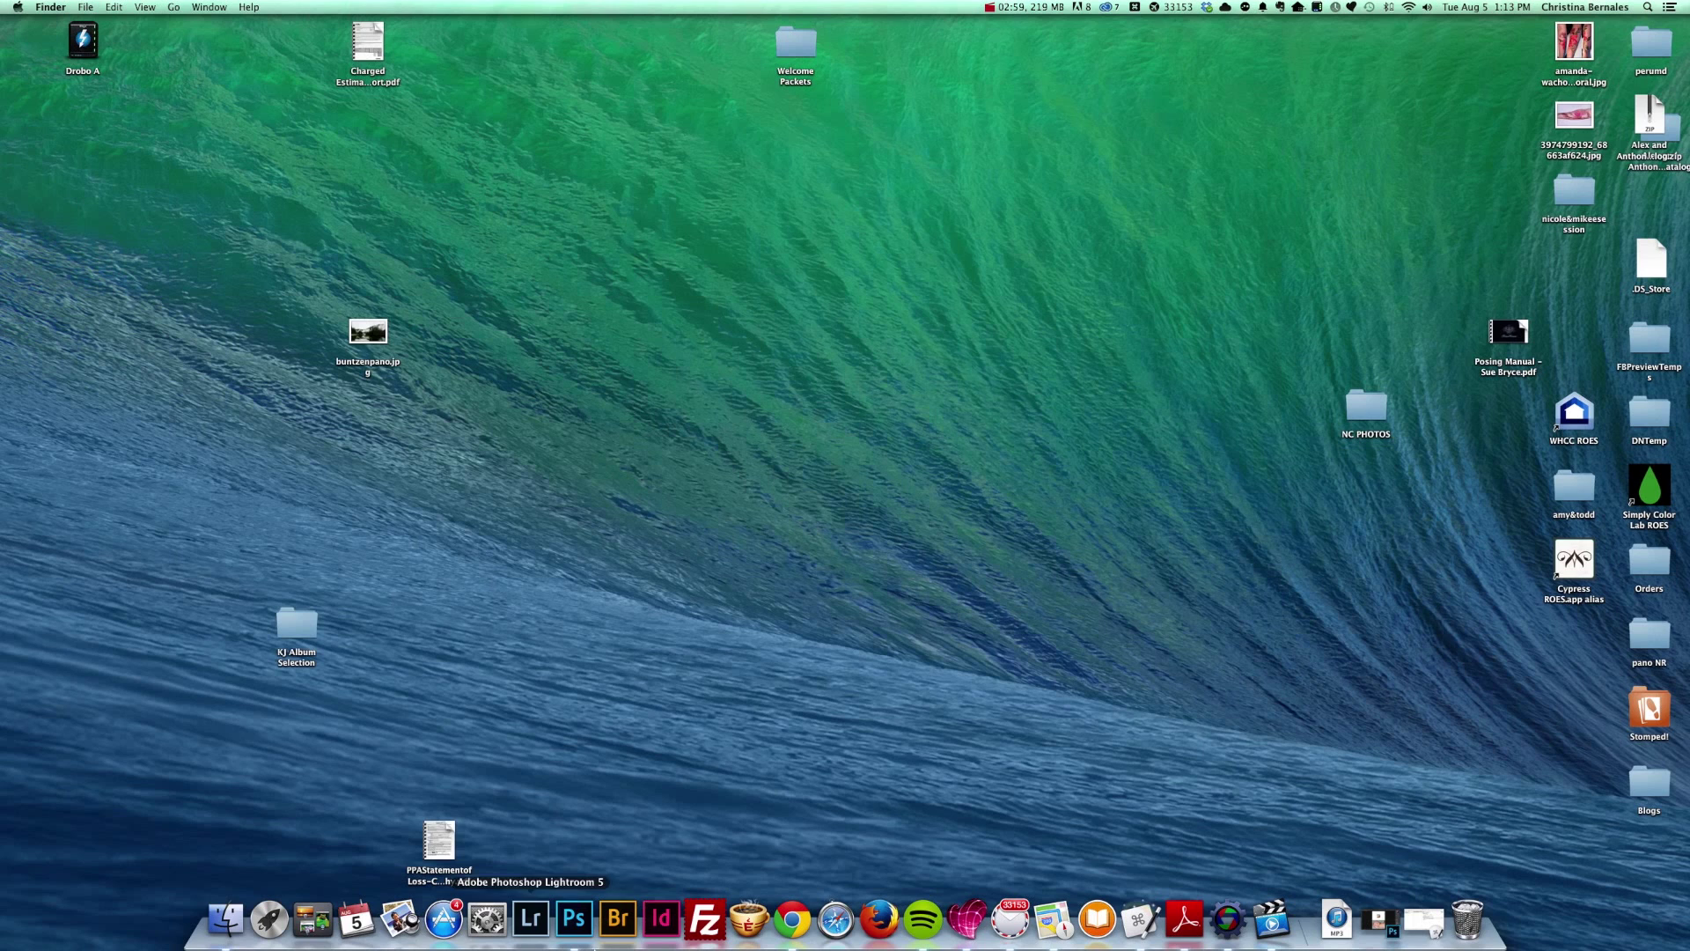
pyautogui.click(532, 918)
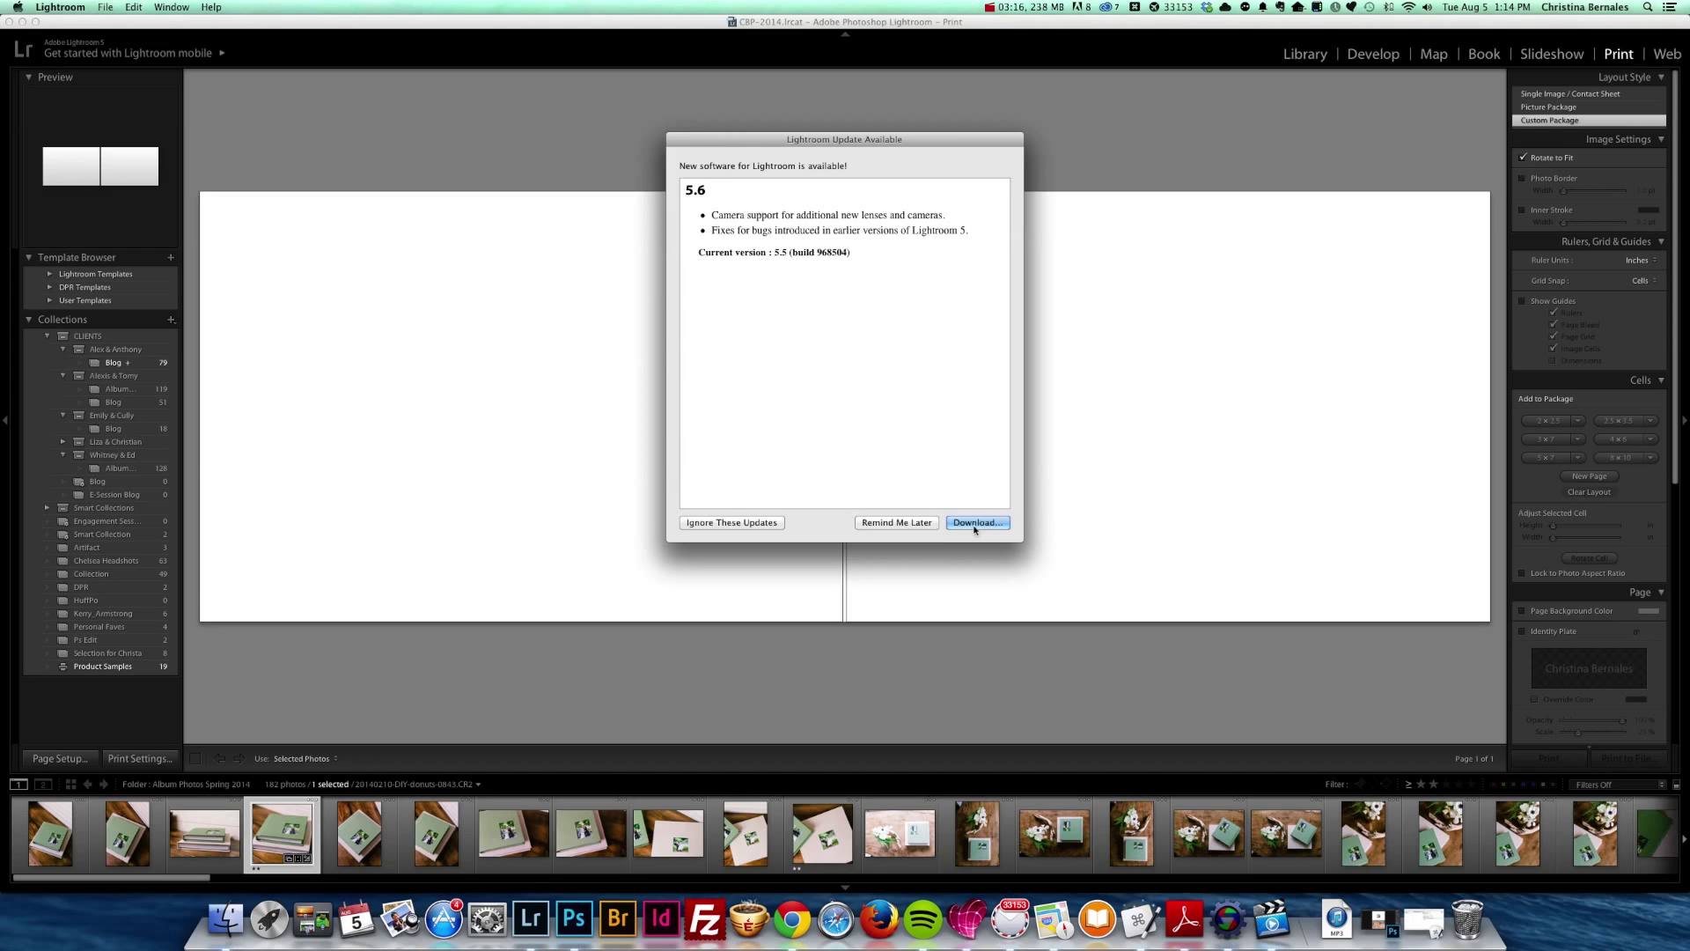
pyautogui.click(898, 523)
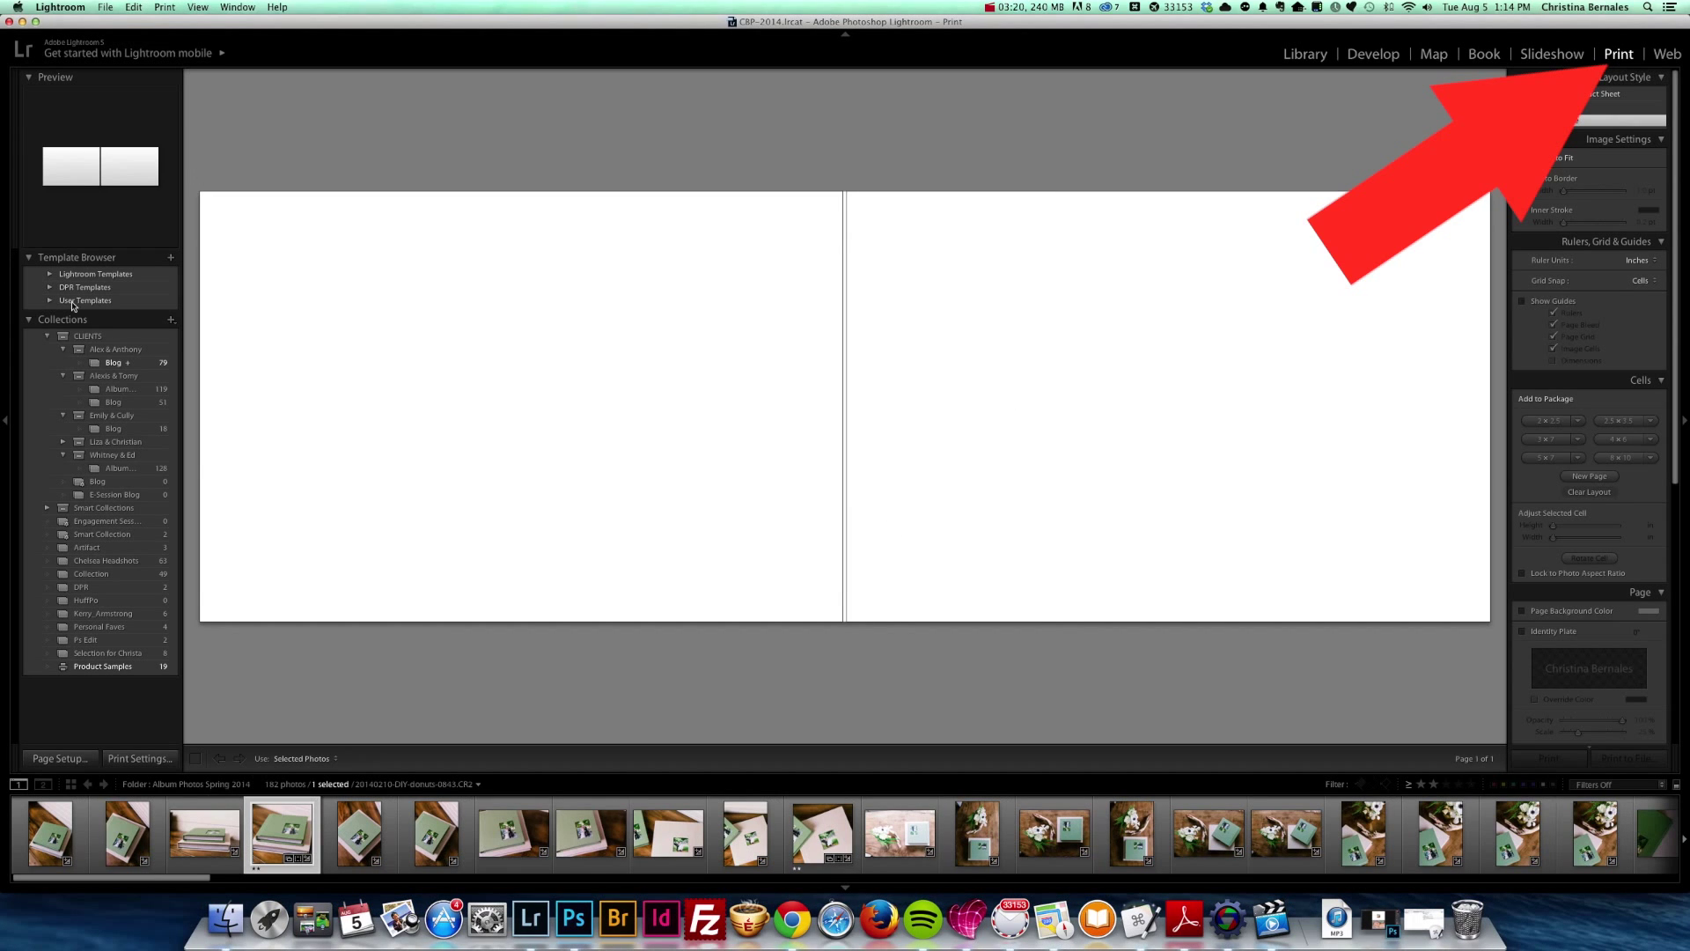
# Step: Expand DPR Templates and try each layout, ending on the 4 - Vertical template
pyautogui.click(51, 288)
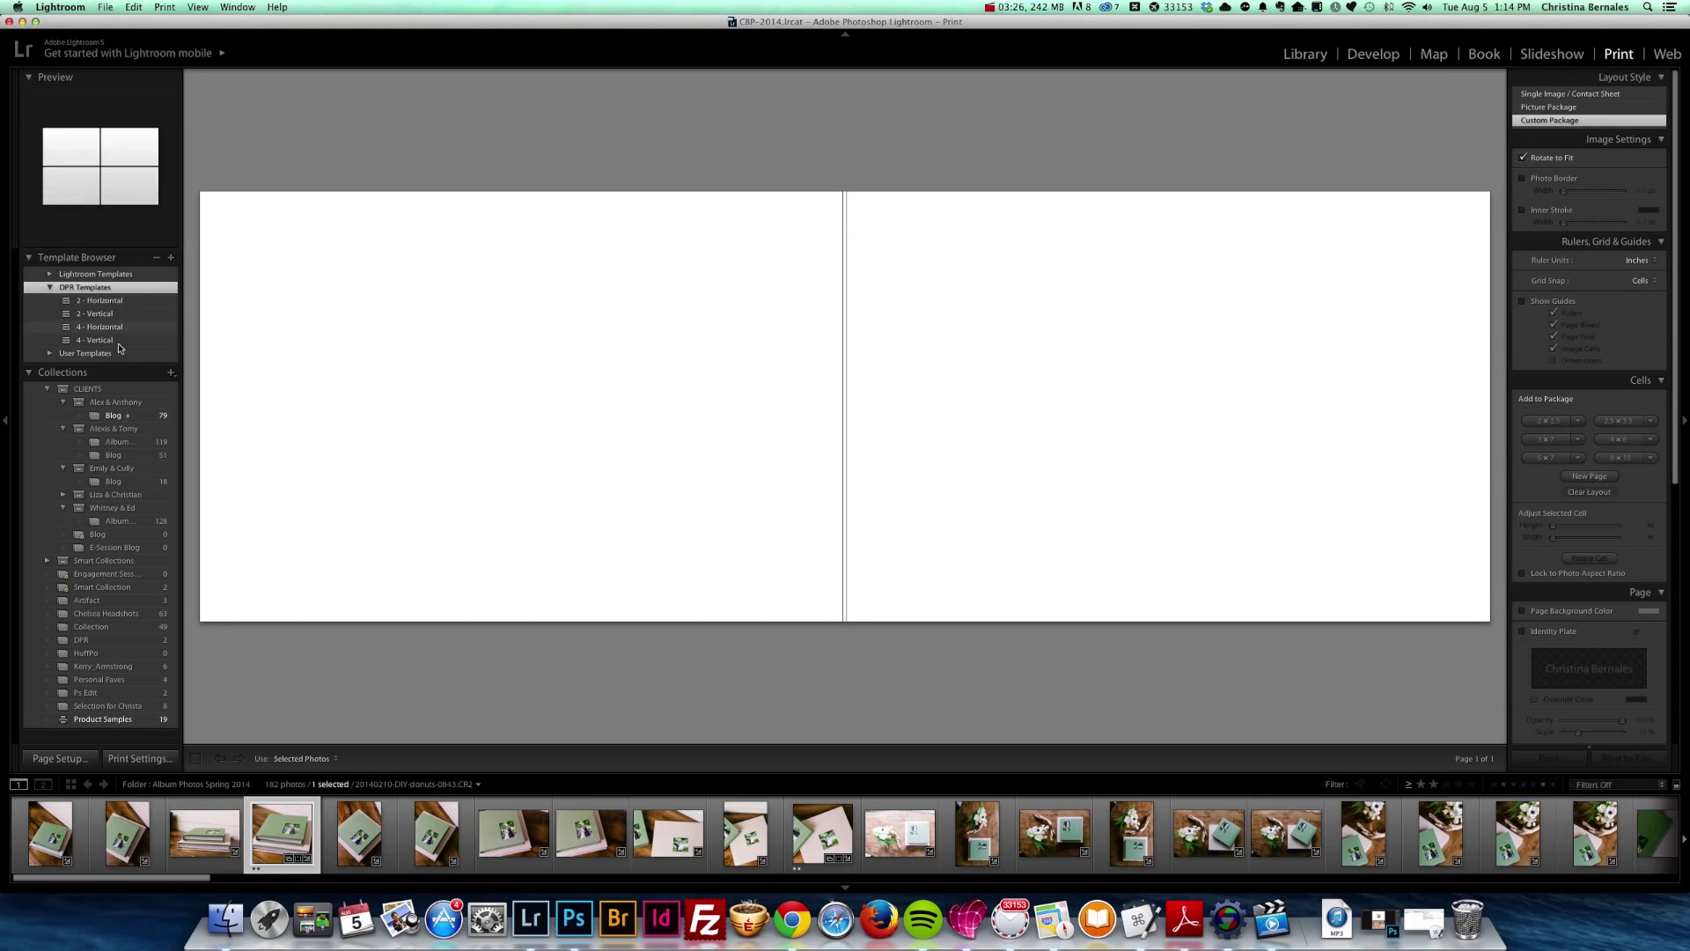
pyautogui.click(106, 301)
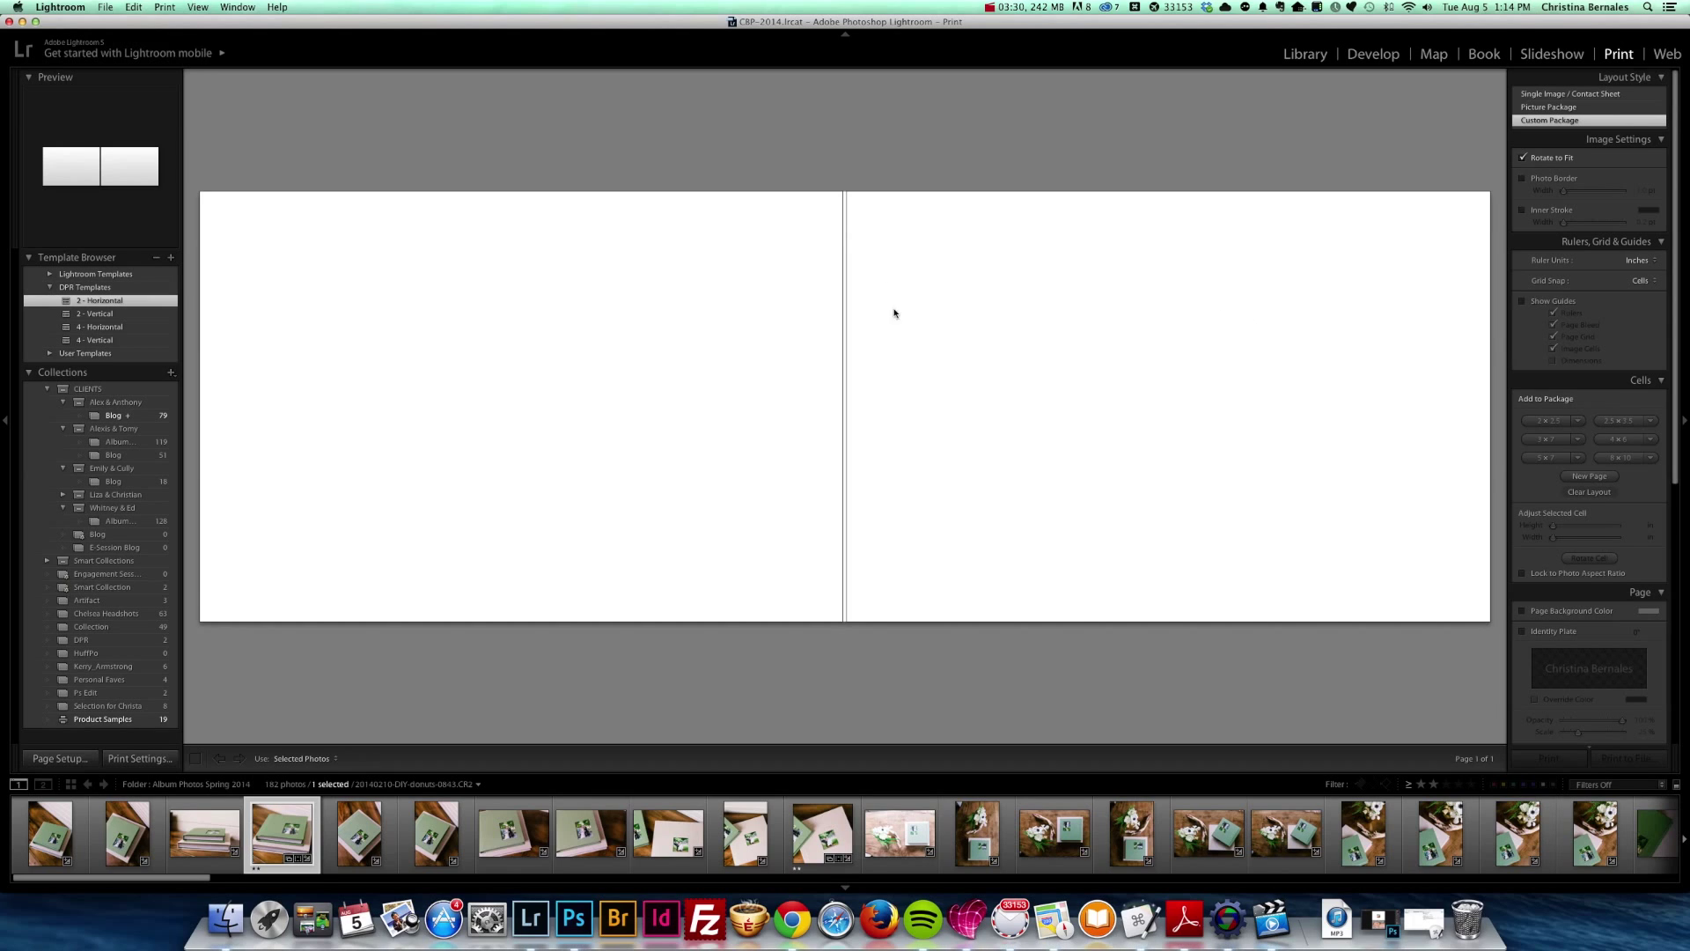
pyautogui.click(129, 314)
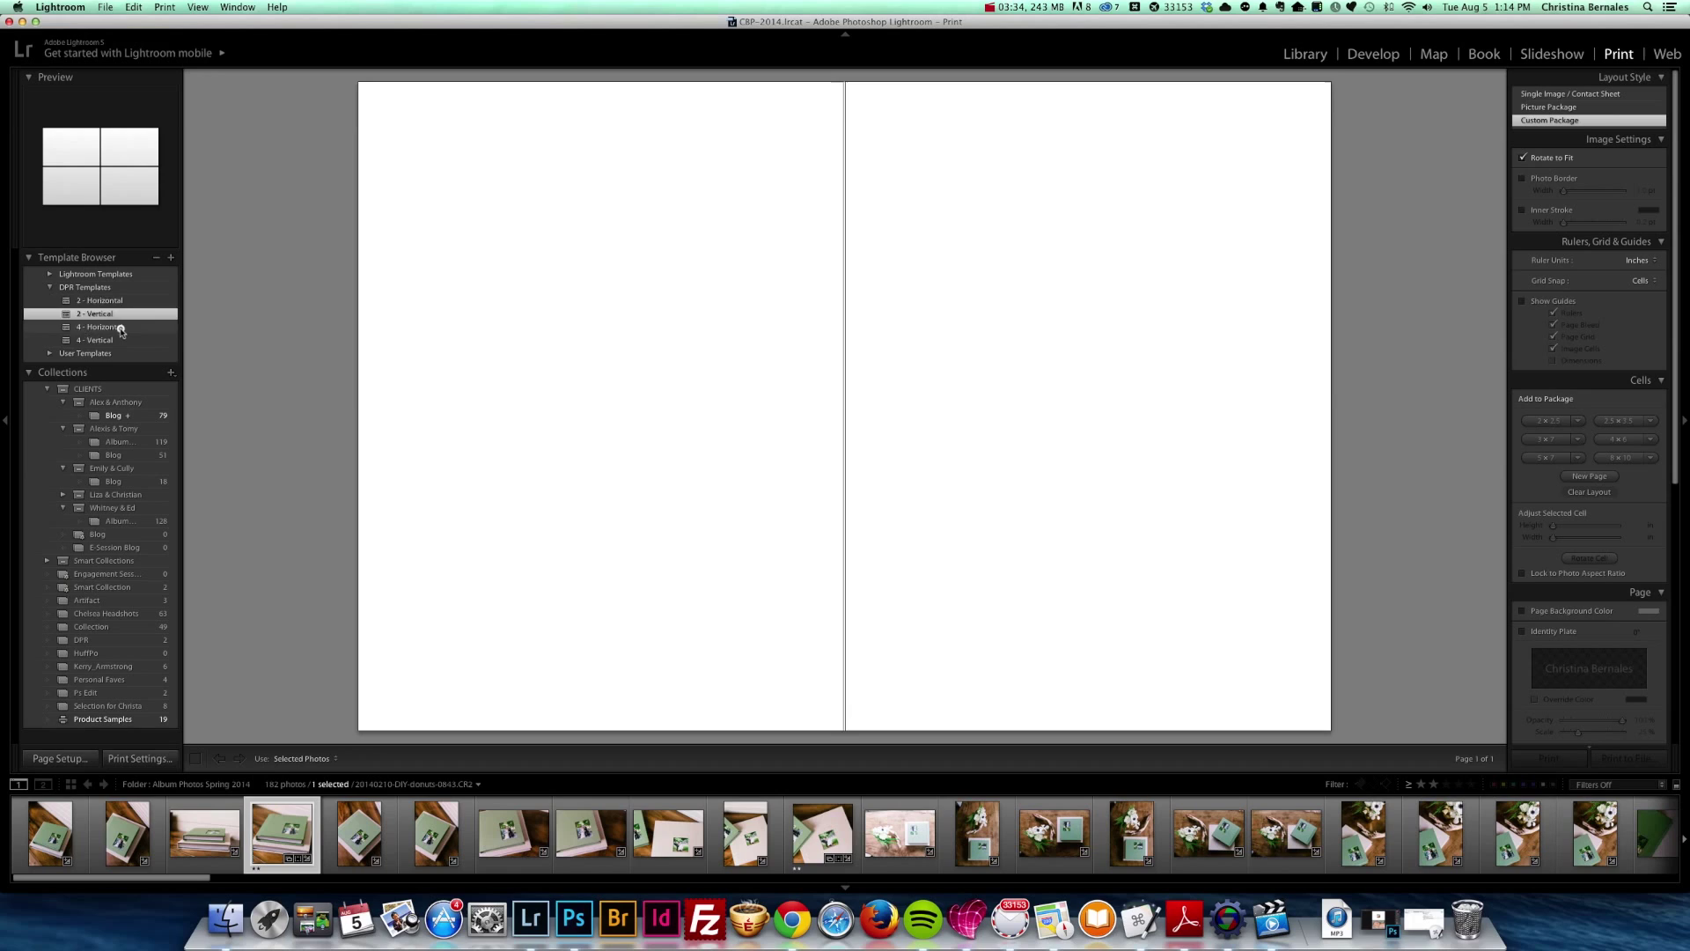
pyautogui.click(119, 327)
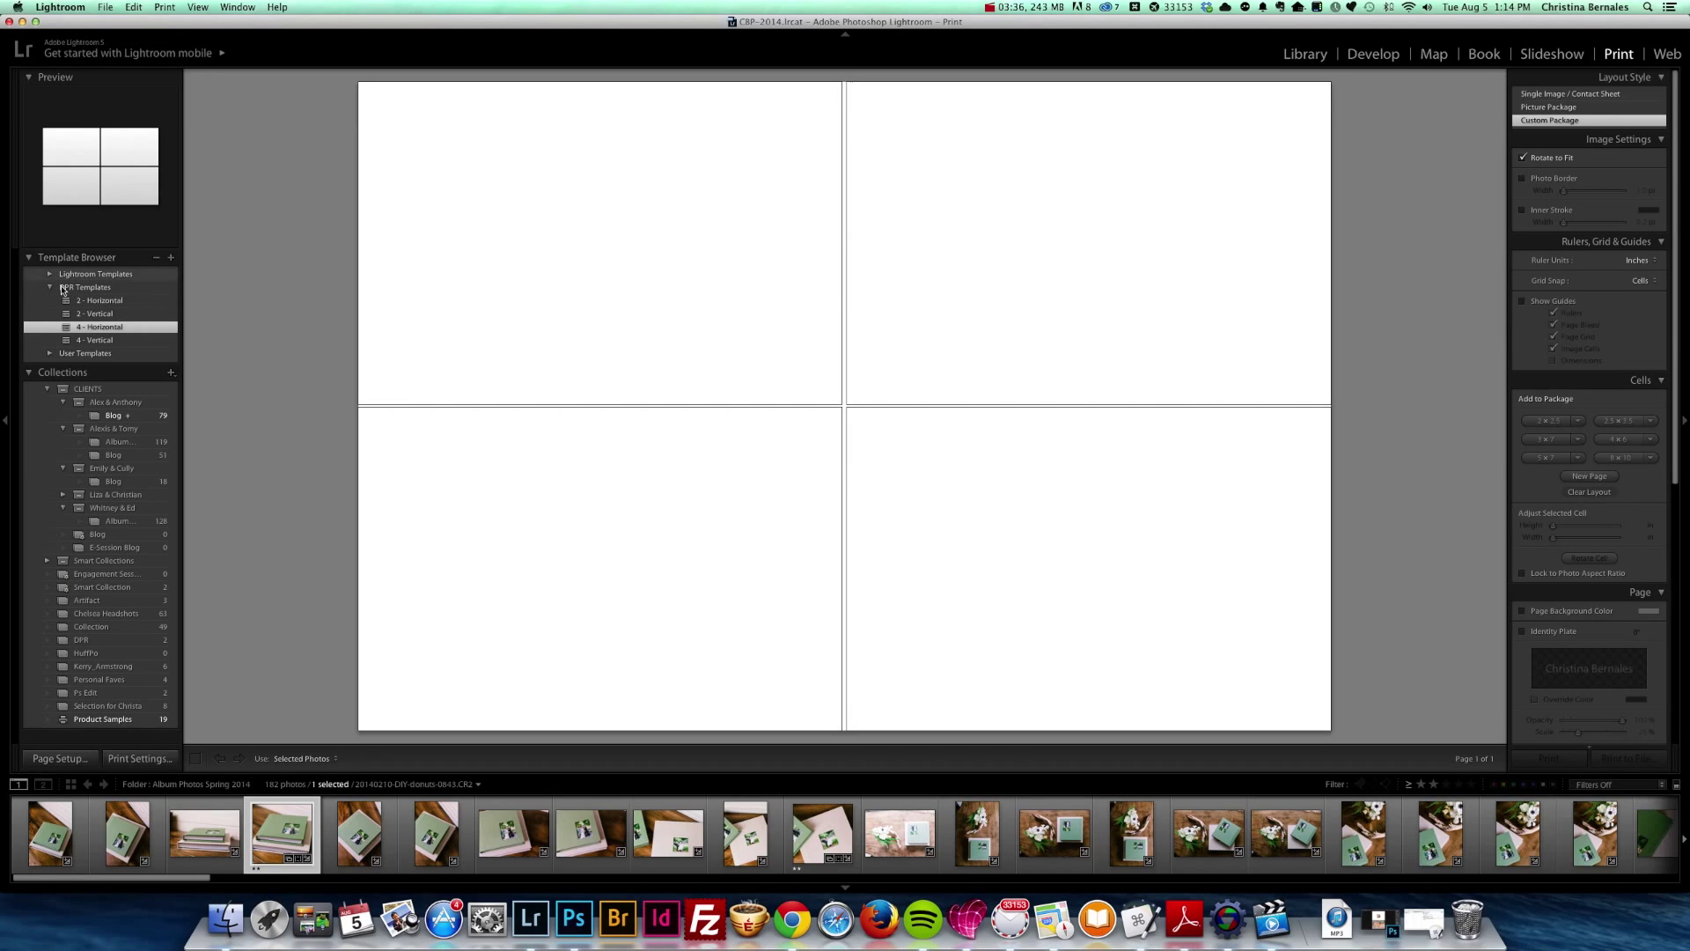
pyautogui.click(101, 340)
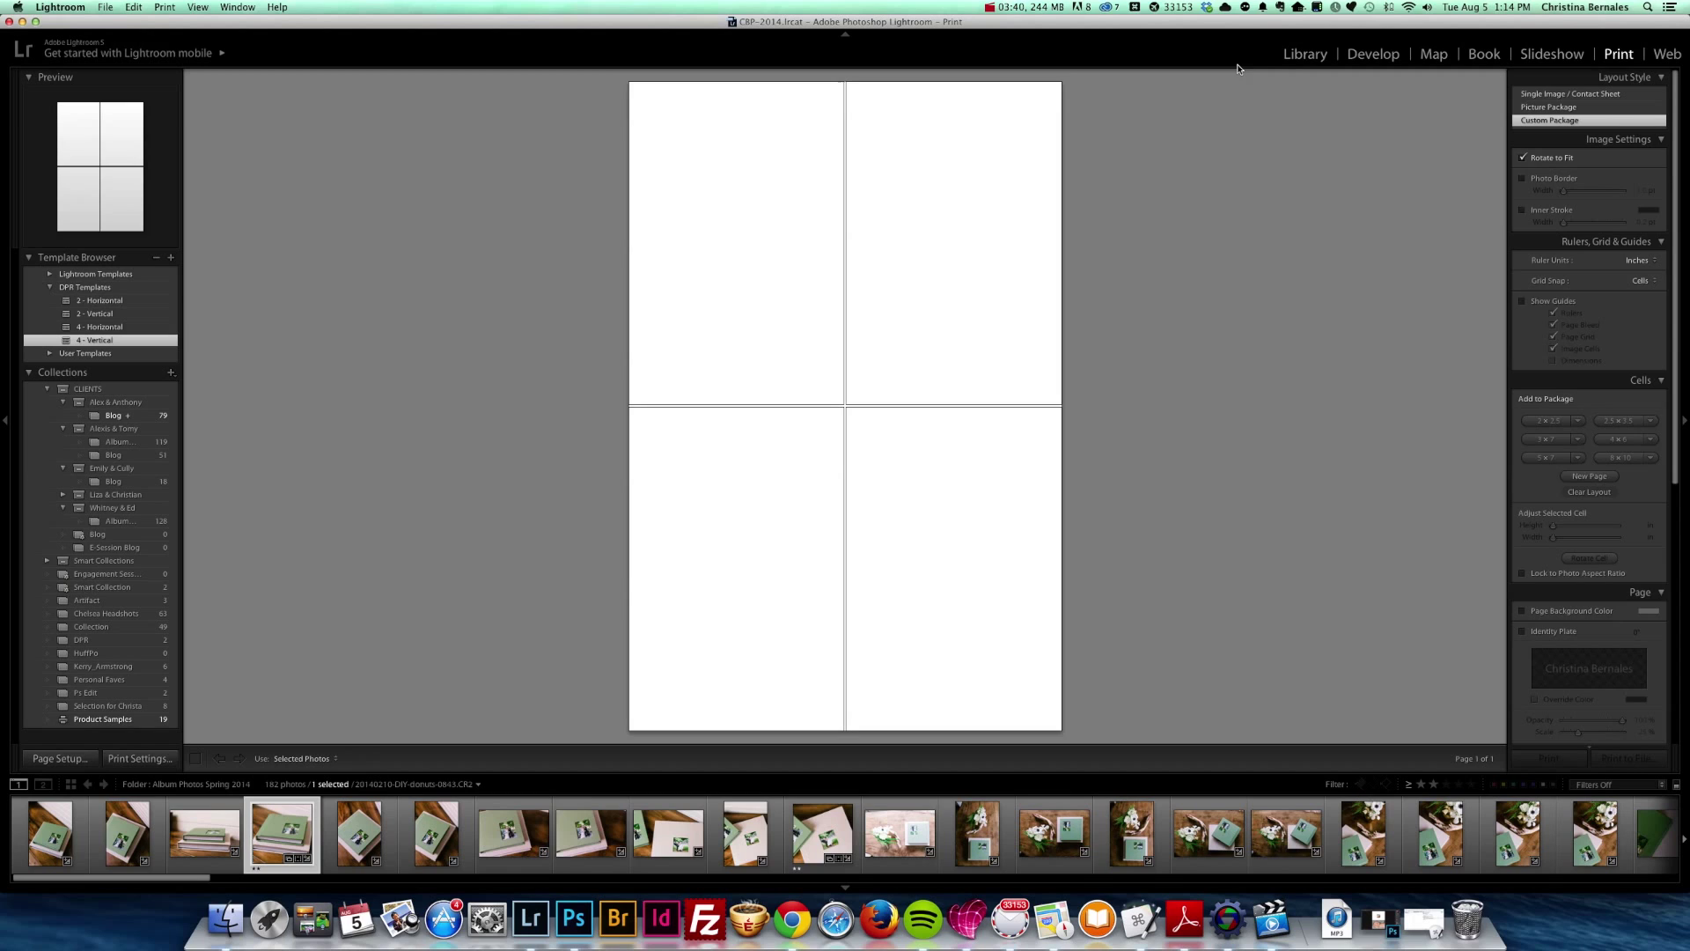
pyautogui.scroll(2, 1576, 264)
# Step: Make the top-right cell taller, then add and nudge a 2 x 2.5 in cell
pyautogui.click(964, 286)
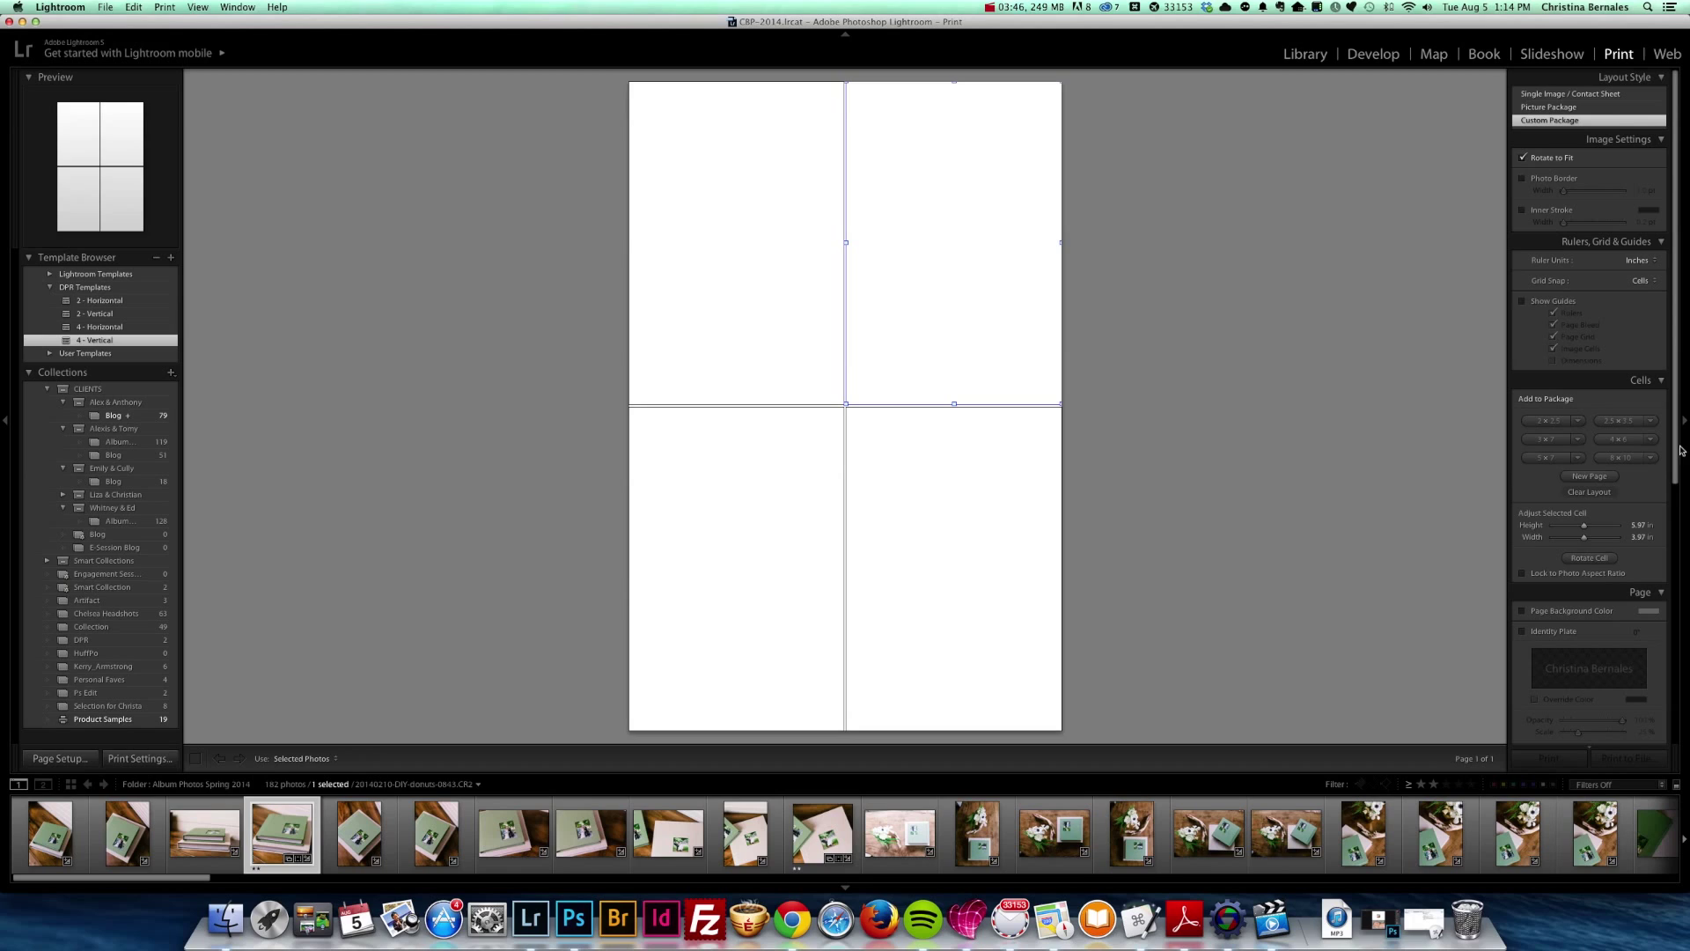
pyautogui.moveTo(1584, 526)
pyautogui.mouseDown()
pyautogui.moveTo(1559, 530)
pyautogui.moveTo(1599, 537)
pyautogui.mouseUp()
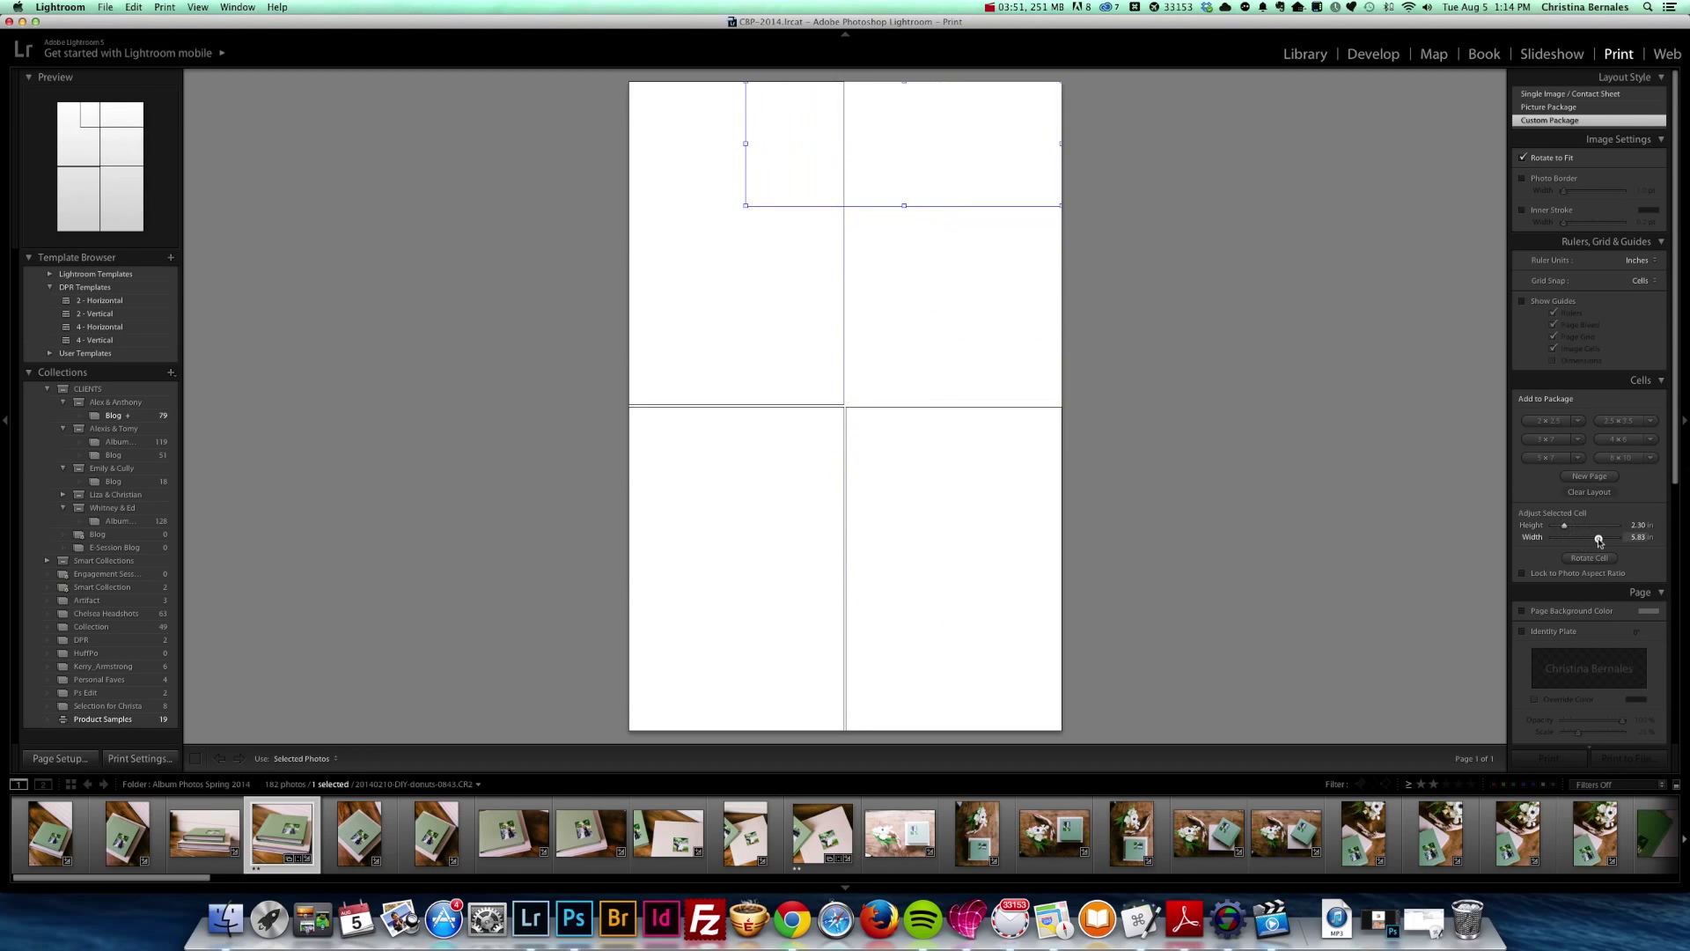
pyautogui.click(1549, 426)
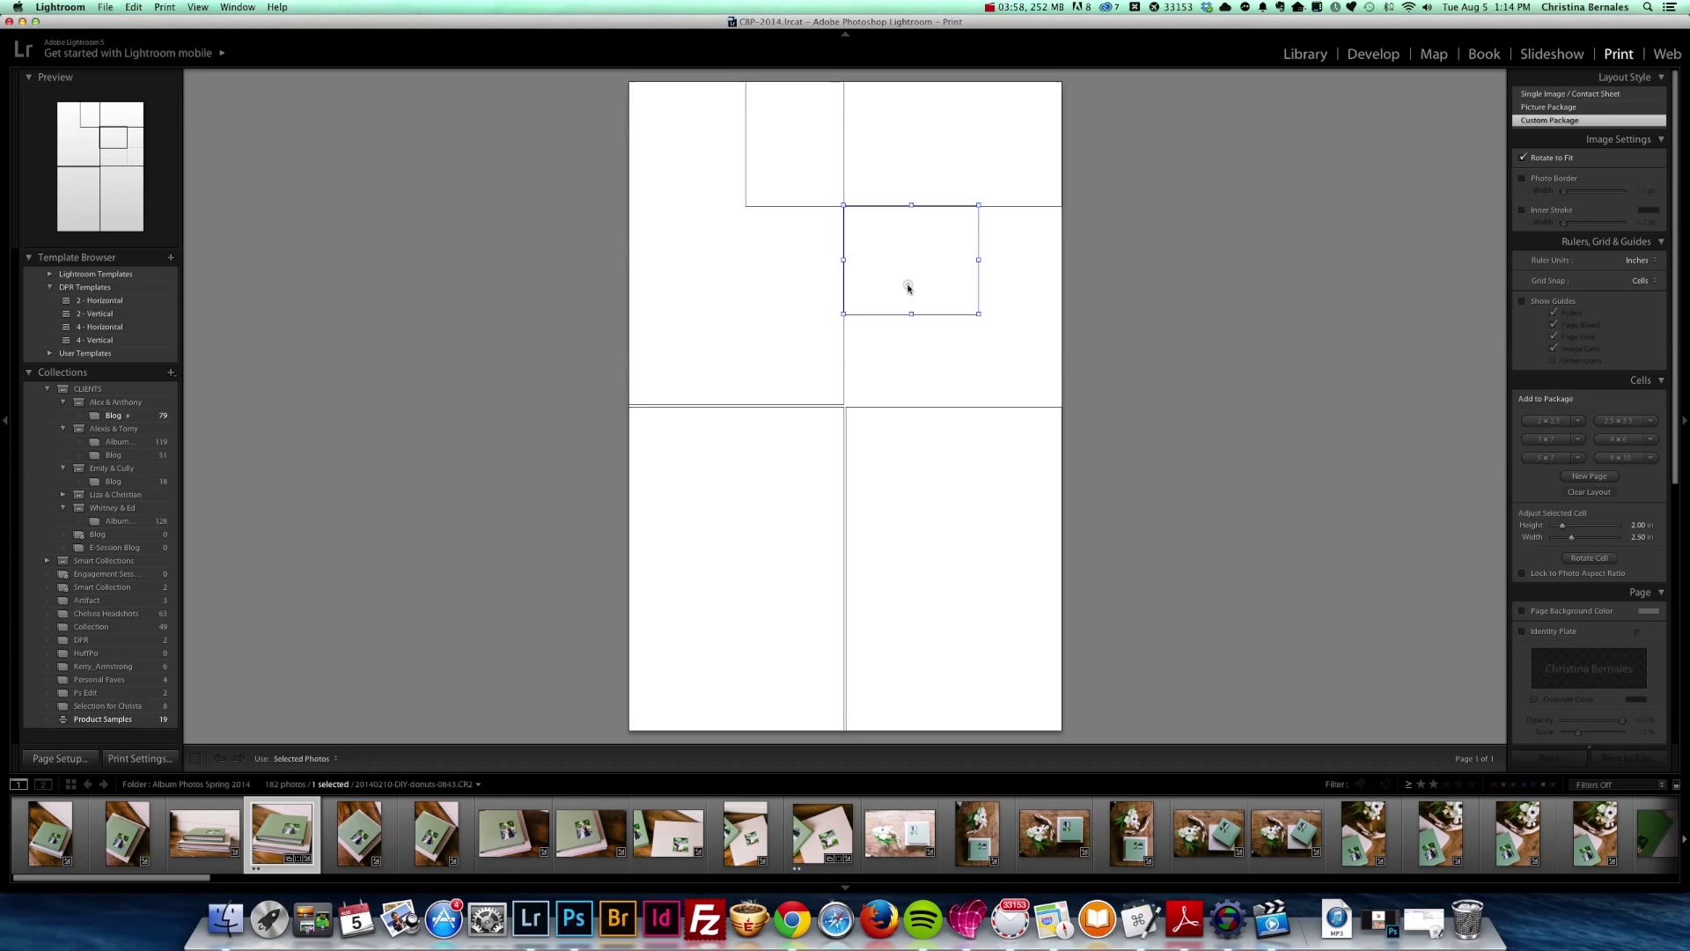
pyautogui.moveTo(909, 287); pyautogui.dragTo(916, 291)
# Step: Apply 2 - Horizontal, then switch to the 2 - Vertical template
pyautogui.click(97, 301)
pyautogui.click(95, 314)
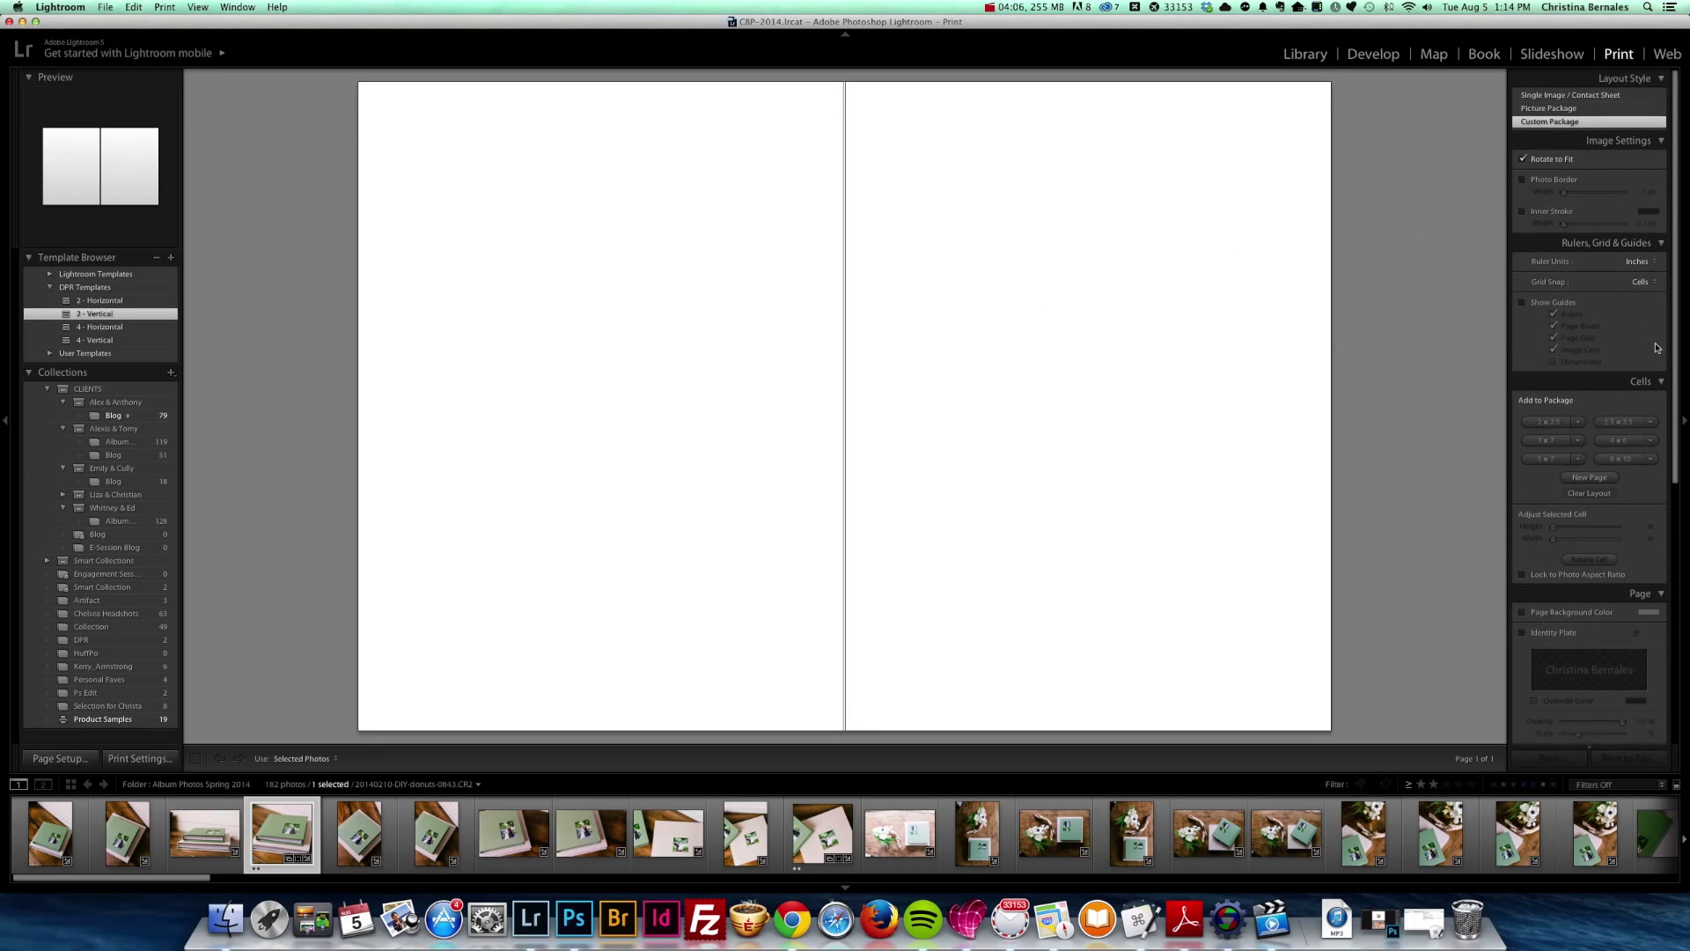
pyautogui.click(1554, 180)
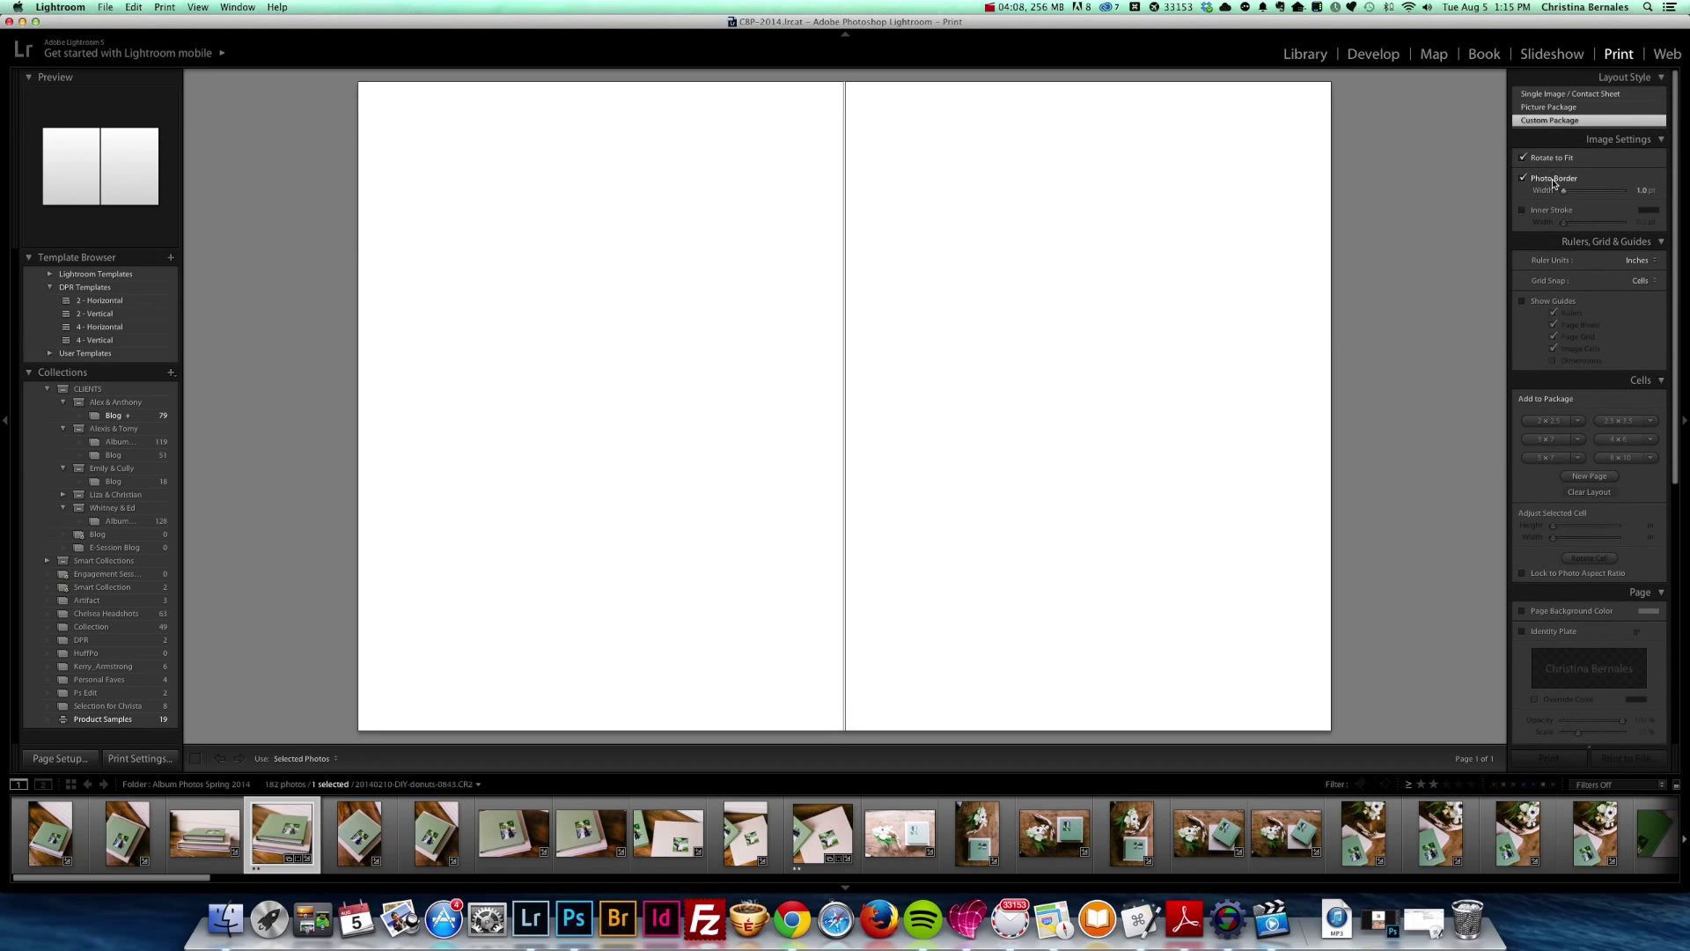
pyautogui.moveTo(1590, 194); pyautogui.dragTo(1517, 193)
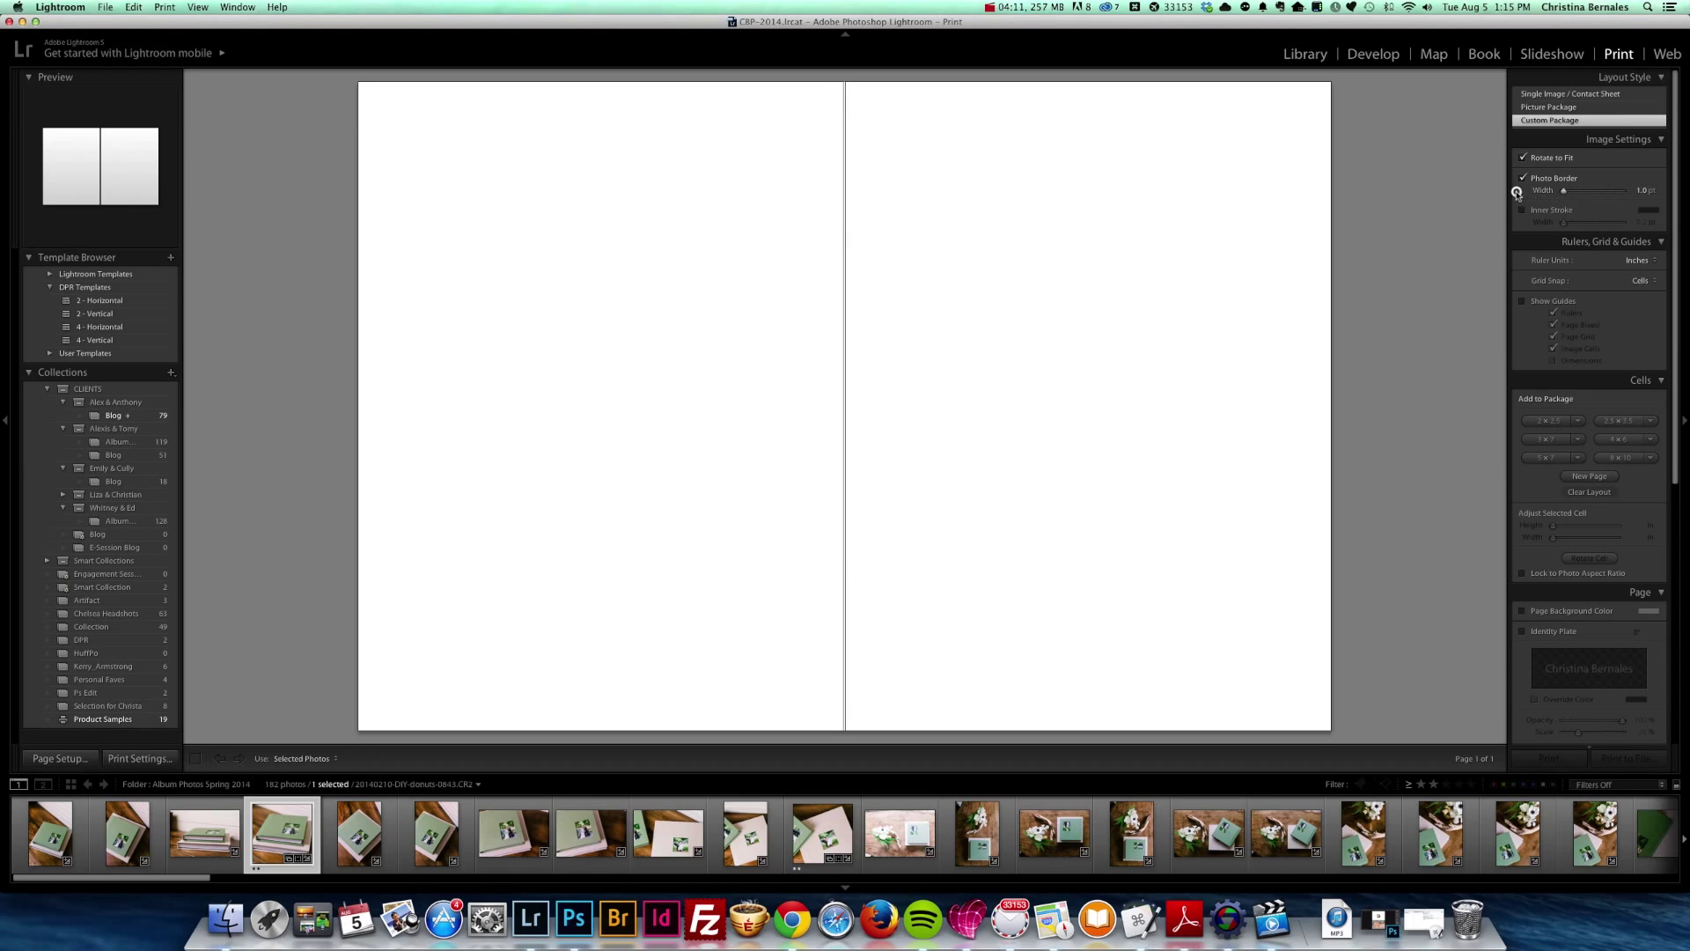
pyautogui.click(1551, 178)
pyautogui.click(1556, 211)
pyautogui.click(1555, 211)
pyautogui.scroll(-1, 1567, 237)
pyautogui.scroll(1, 1576, 246)
pyautogui.scroll(-10, 1633, 564)
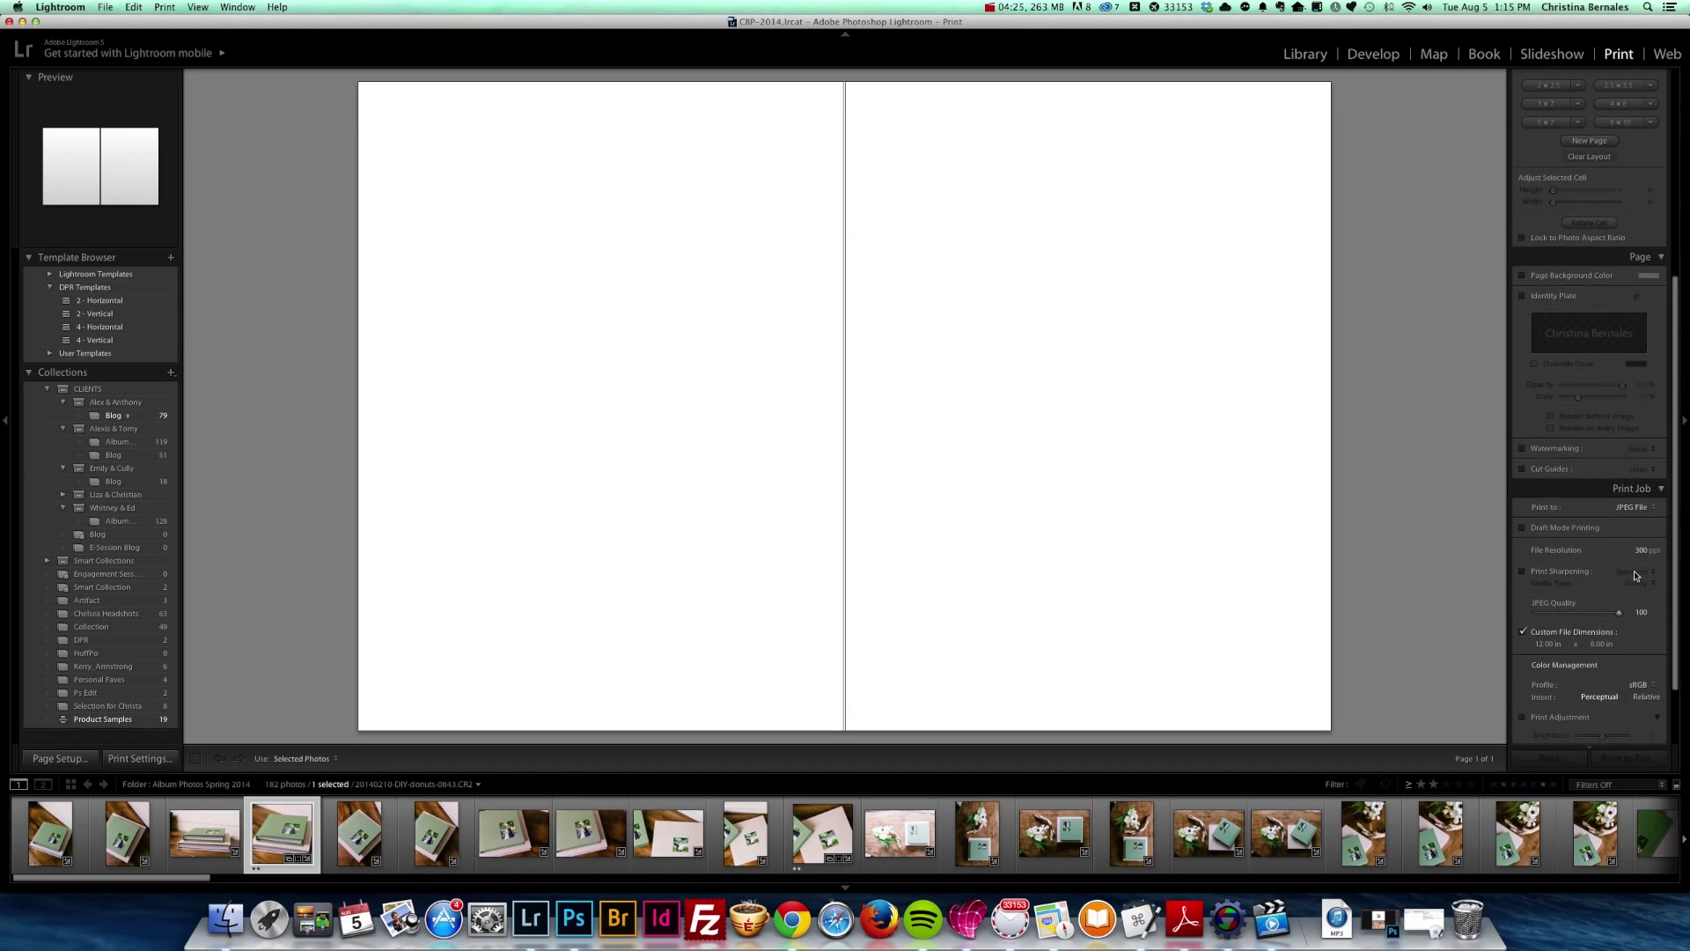
pyautogui.scroll(-1, 1635, 576)
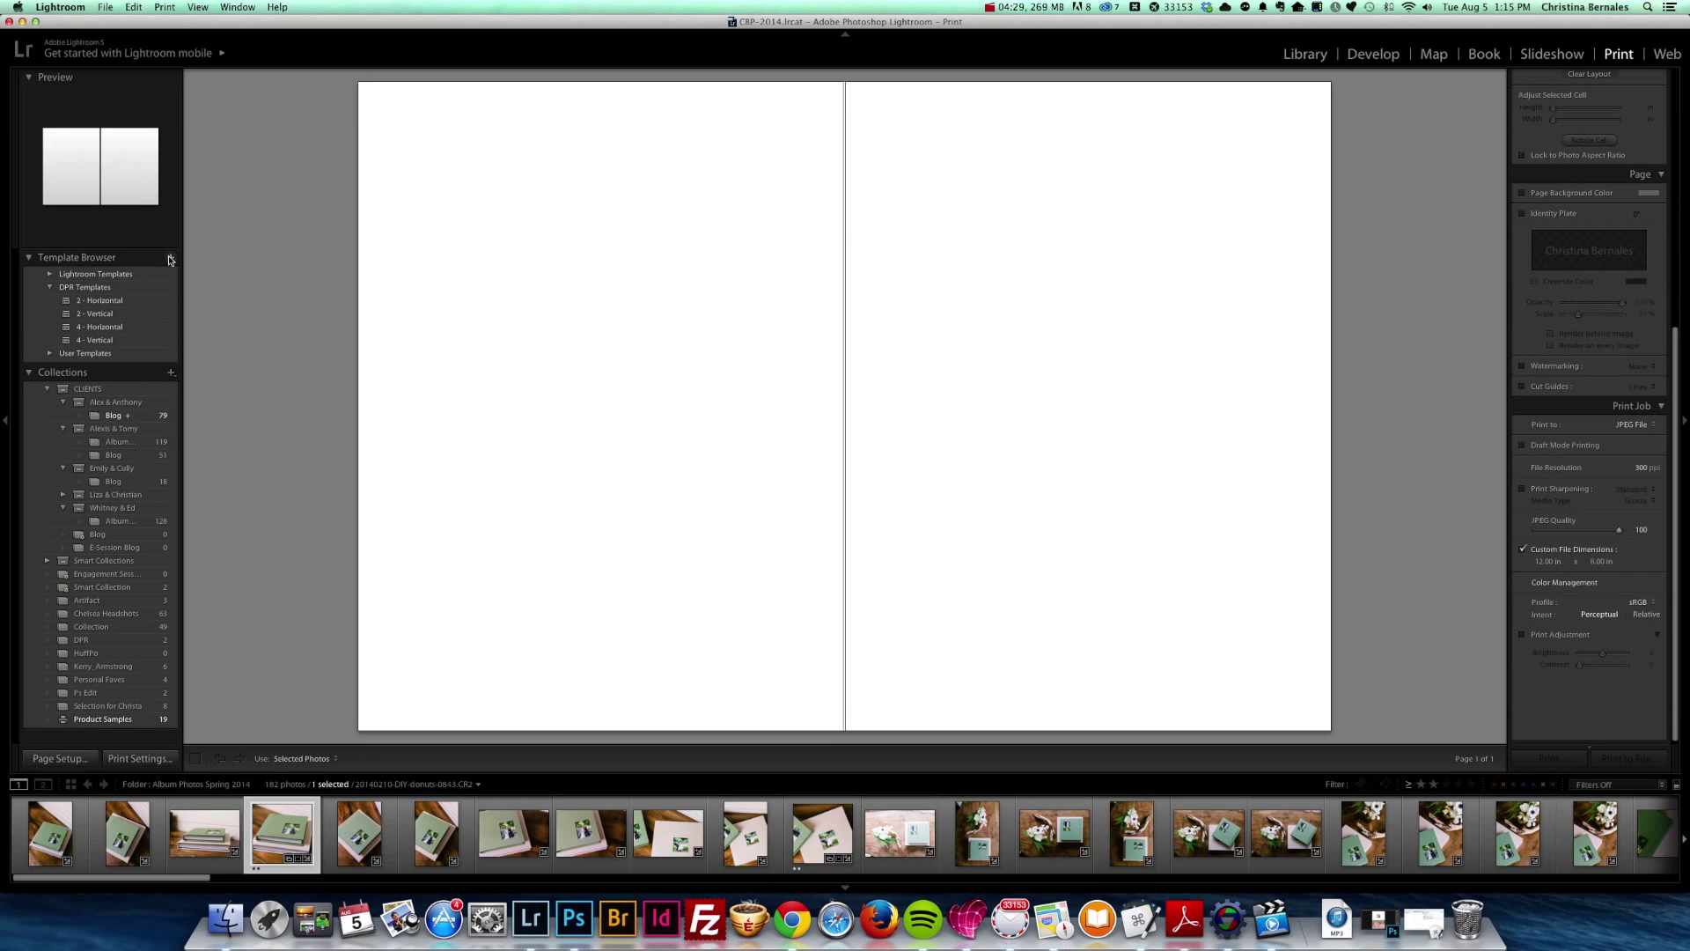
# Step: Shrink the left cell to the lower half and stretch a new 2 x 2.5 cell over the top-left quarter
pyautogui.click(738, 217)
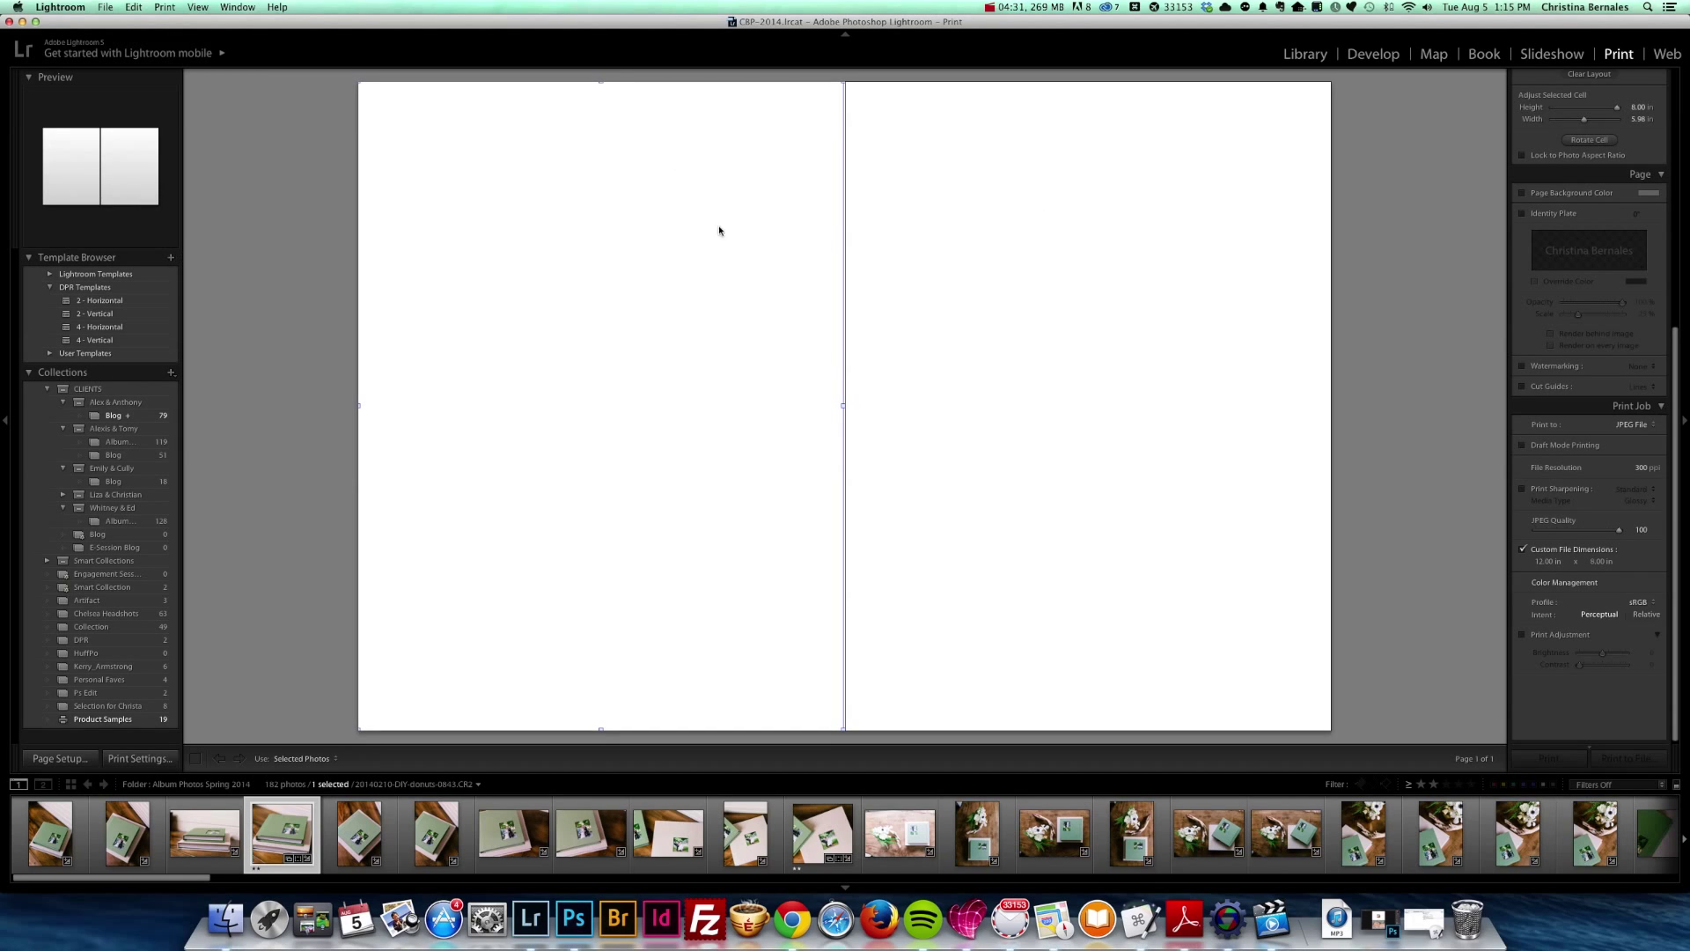
pyautogui.moveTo(599, 82); pyautogui.dragTo(601, 420)
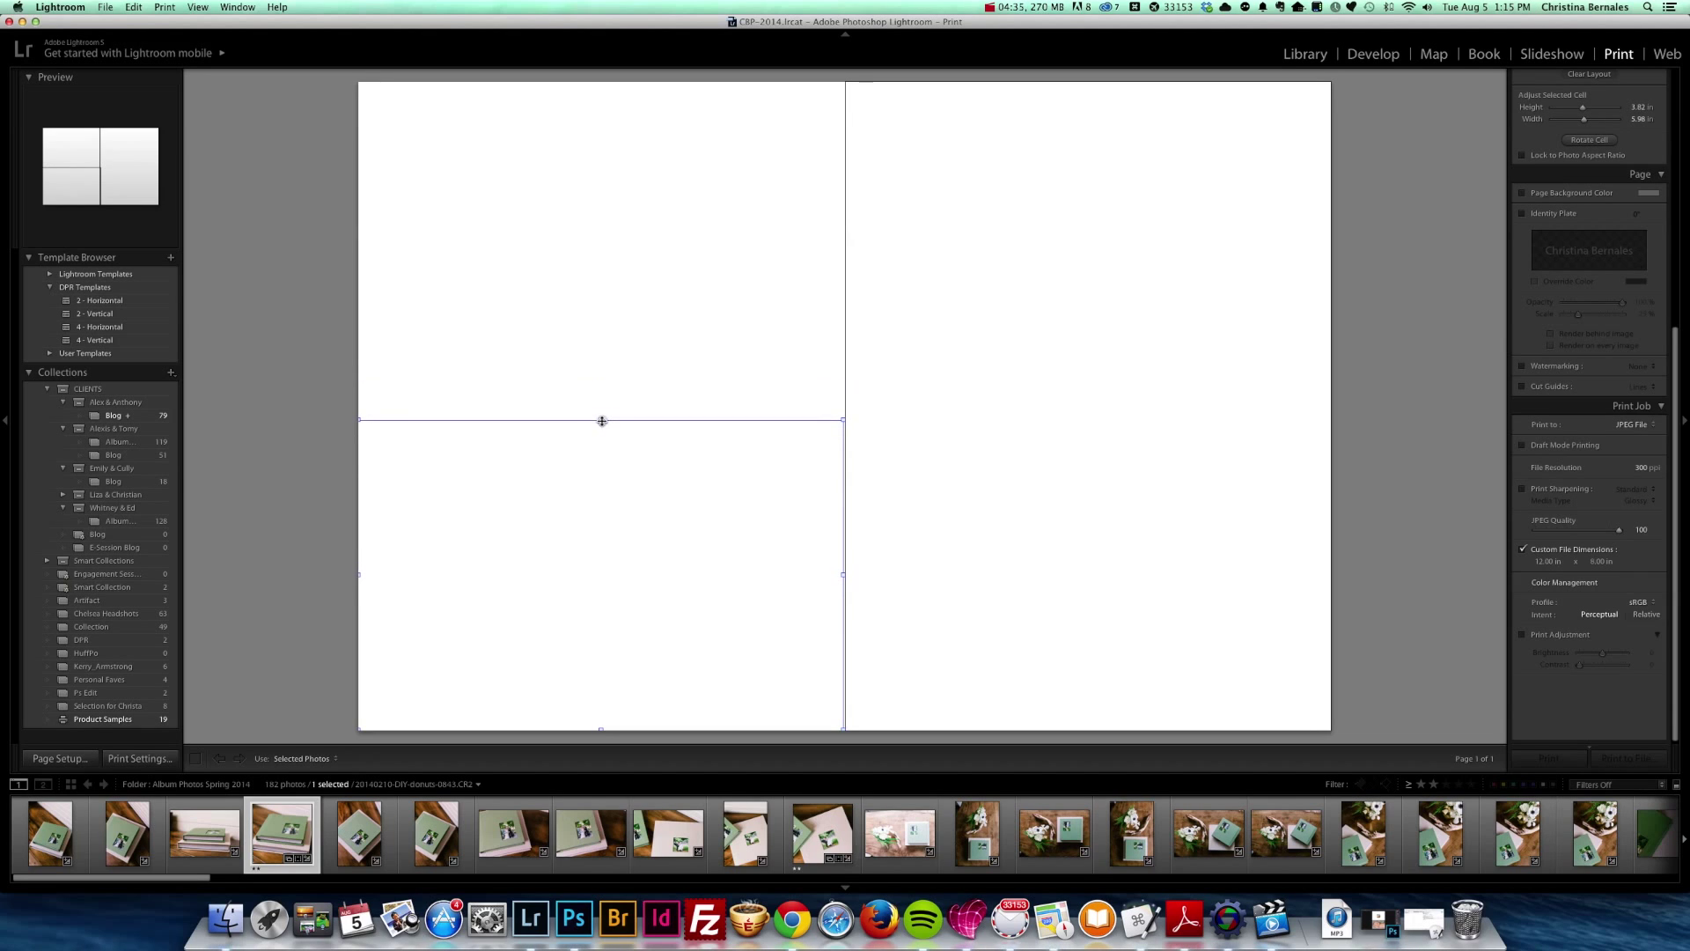
pyautogui.scroll(5, 1610, 321)
pyautogui.scroll(2, 1610, 321)
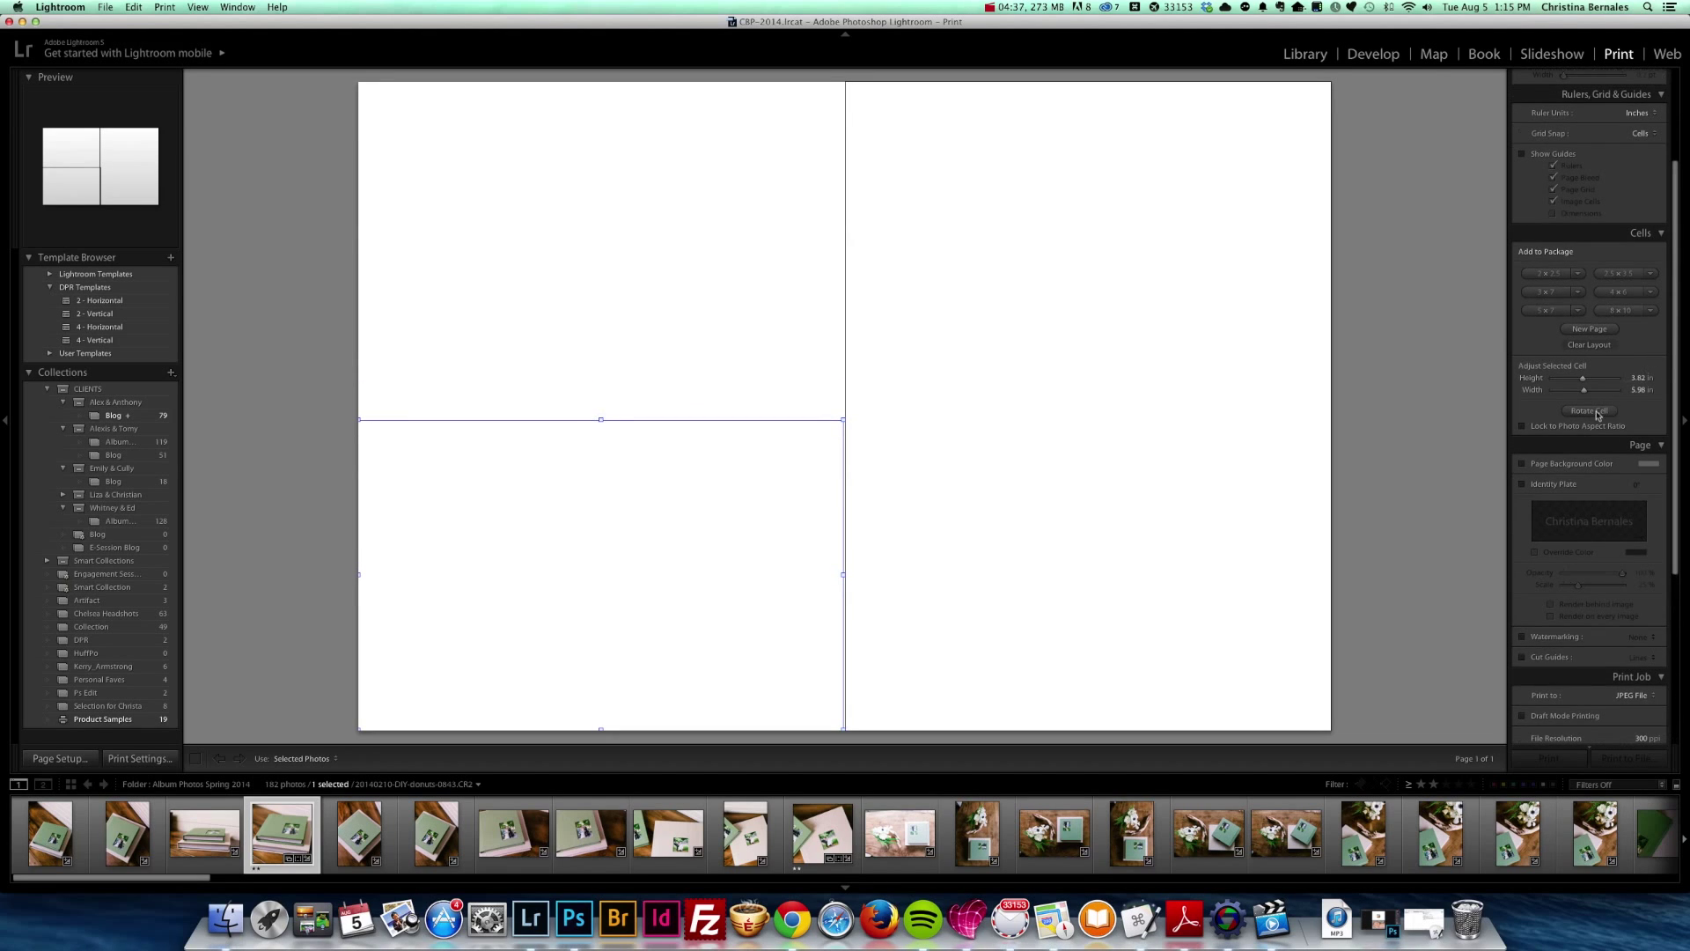
pyautogui.click(1548, 273)
pyautogui.moveTo(561, 243); pyautogui.dragTo(832, 405)
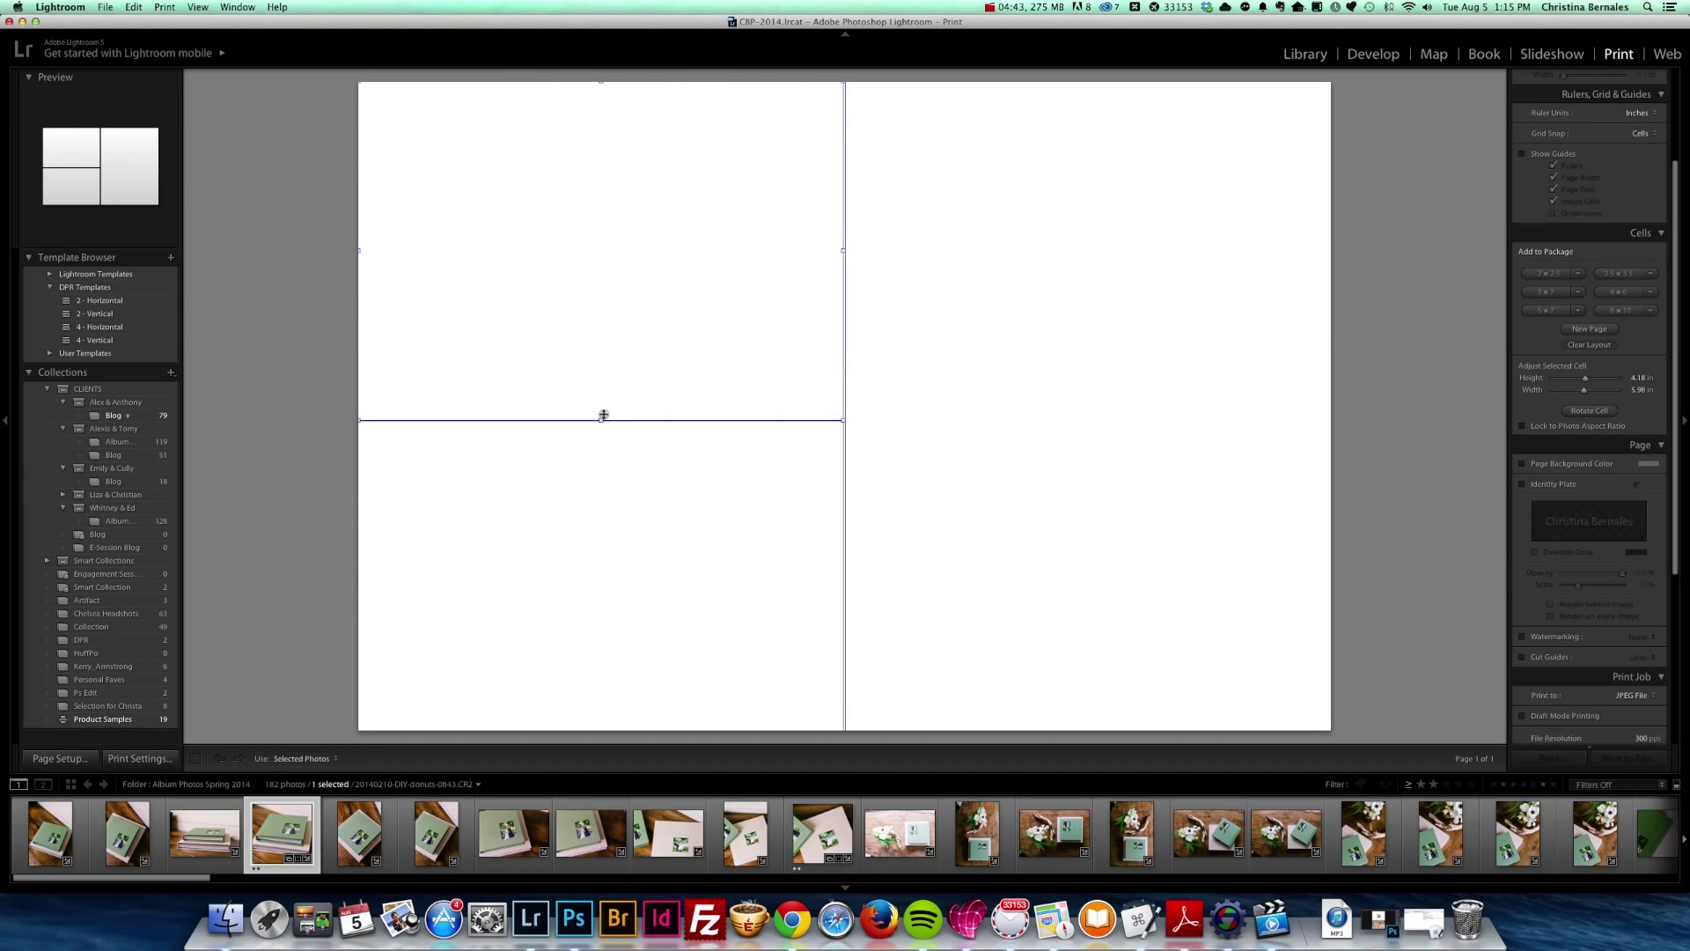
pyautogui.moveTo(603, 414)
pyautogui.mouseDown()
pyautogui.moveTo(604, 366)
pyautogui.moveTo(606, 405)
pyautogui.mouseUp()
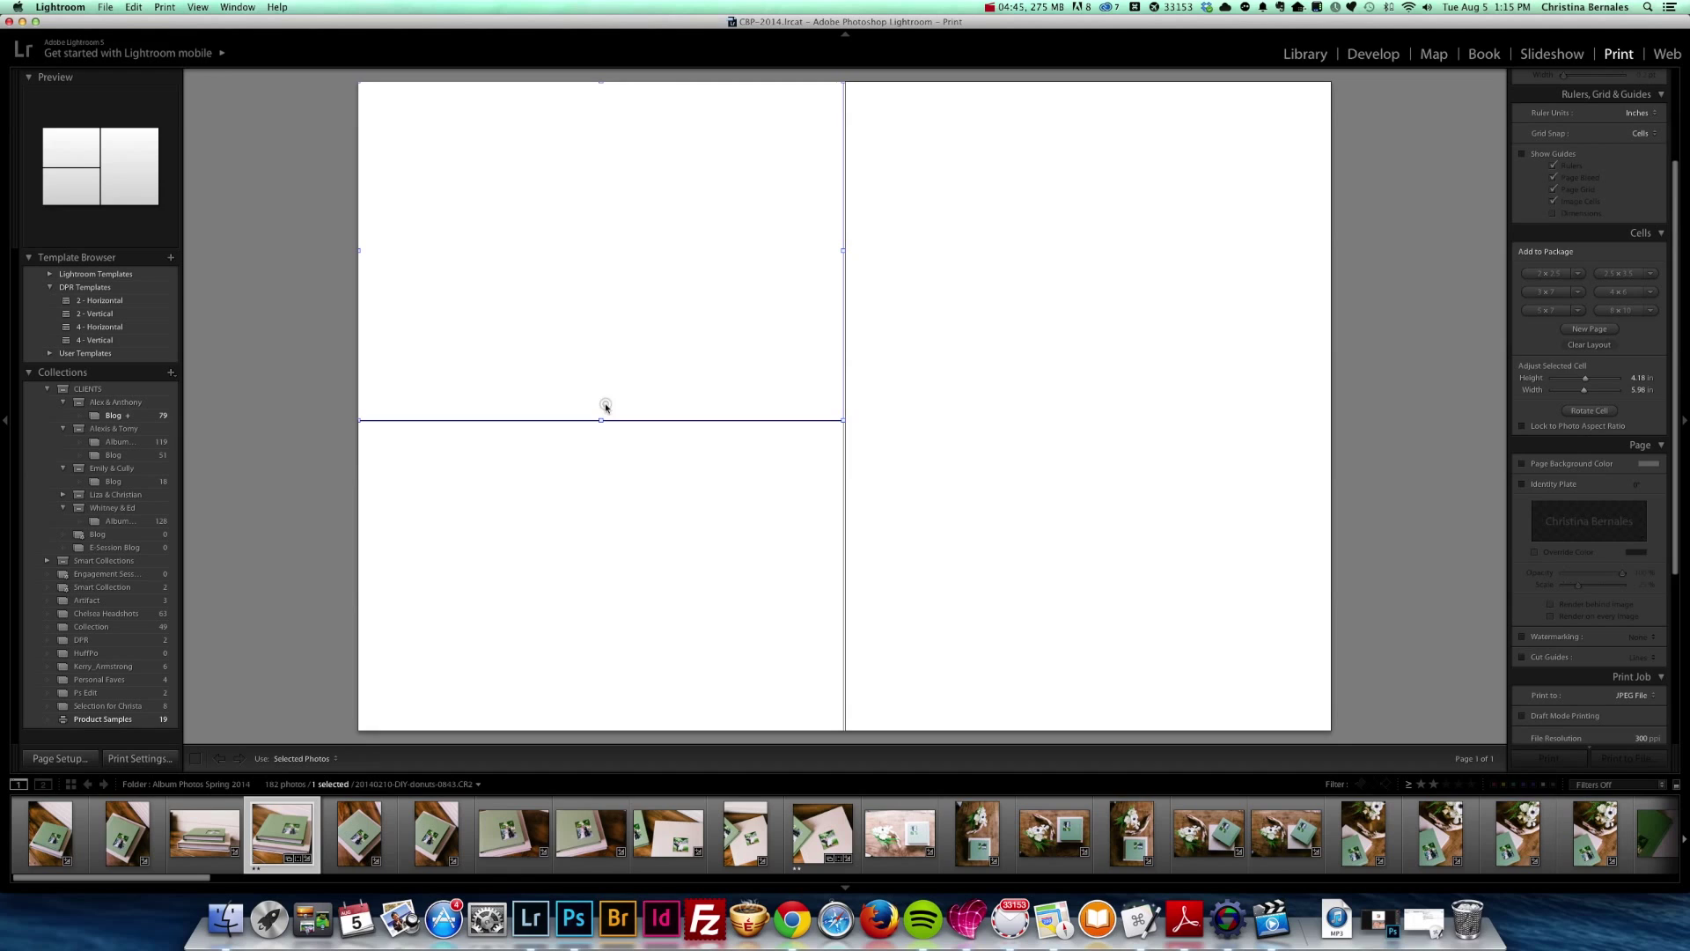
# Step: Turn Grid Snap off and align the top-left cell with the cell below
pyautogui.scroll(3, 1588, 325)
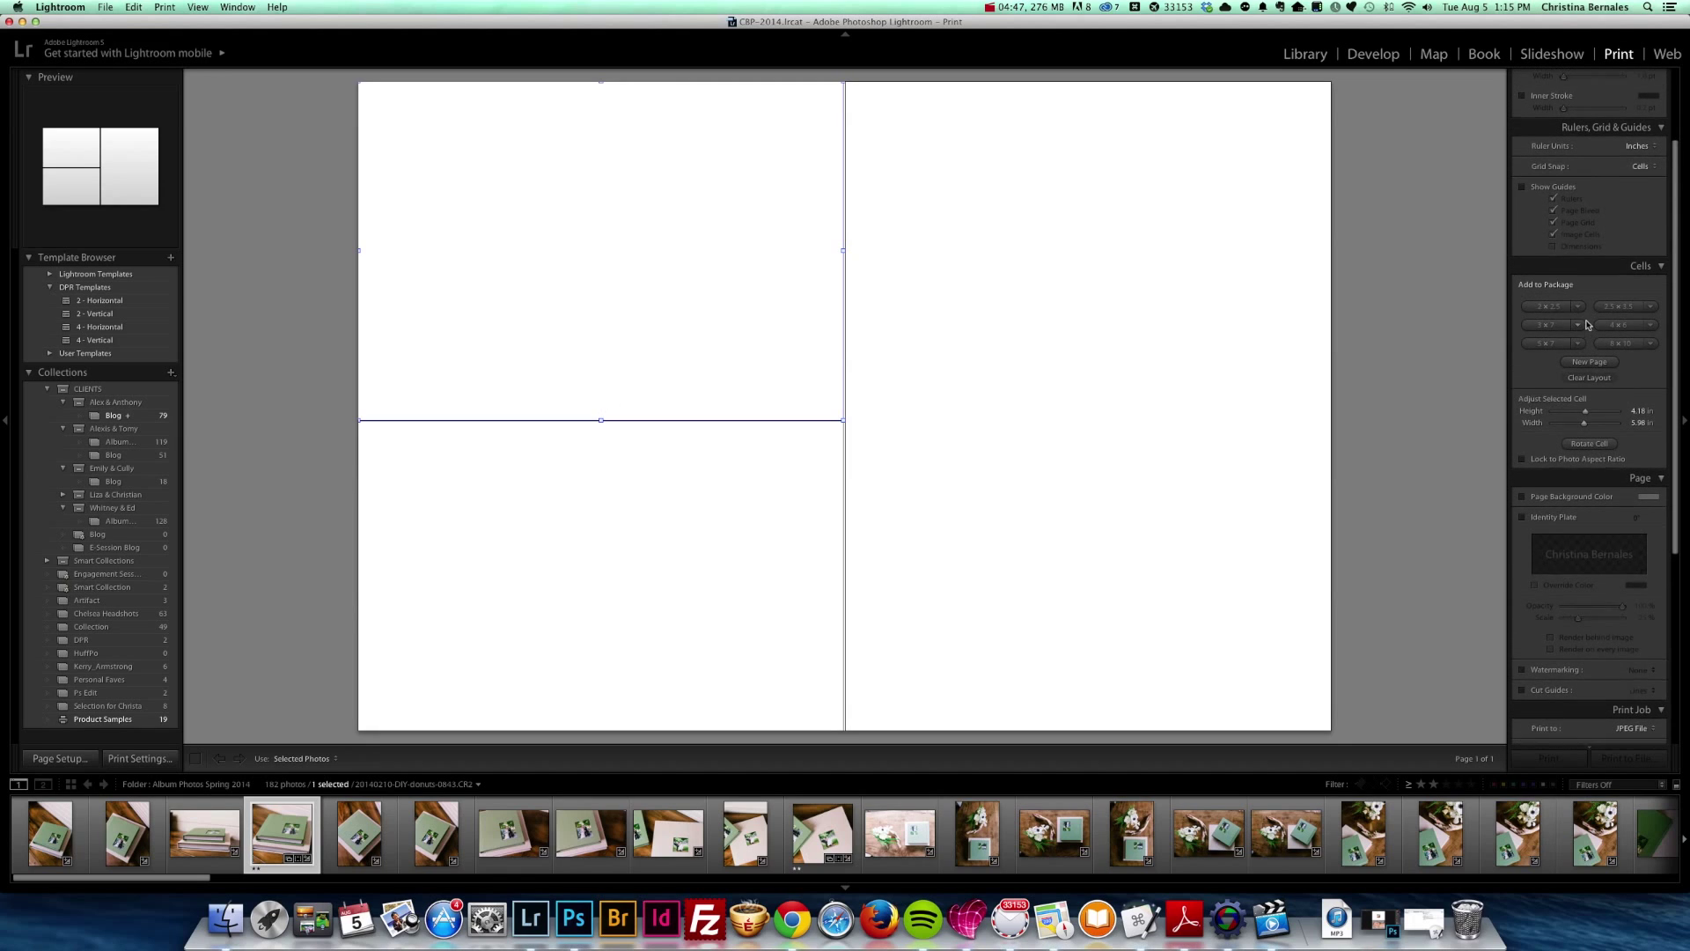
pyautogui.click(1642, 167)
pyautogui.click(1643, 160)
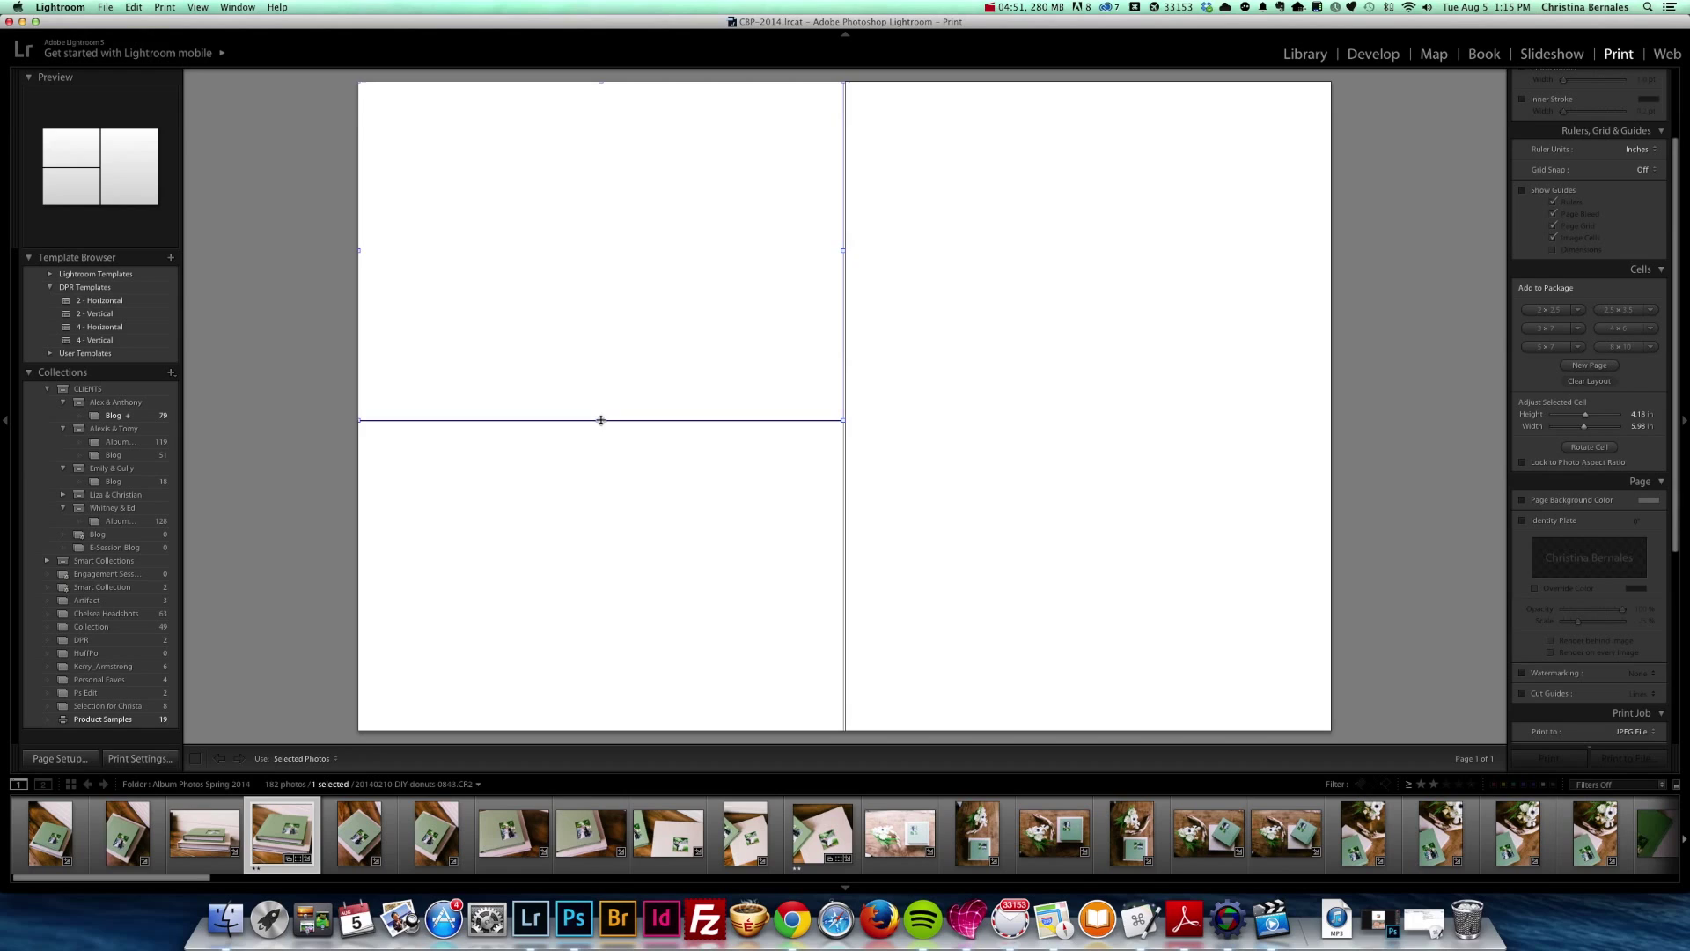
pyautogui.moveTo(601, 420)
pyautogui.mouseDown()
pyautogui.moveTo(604, 402)
pyautogui.moveTo(600, 417)
pyautogui.mouseUp()
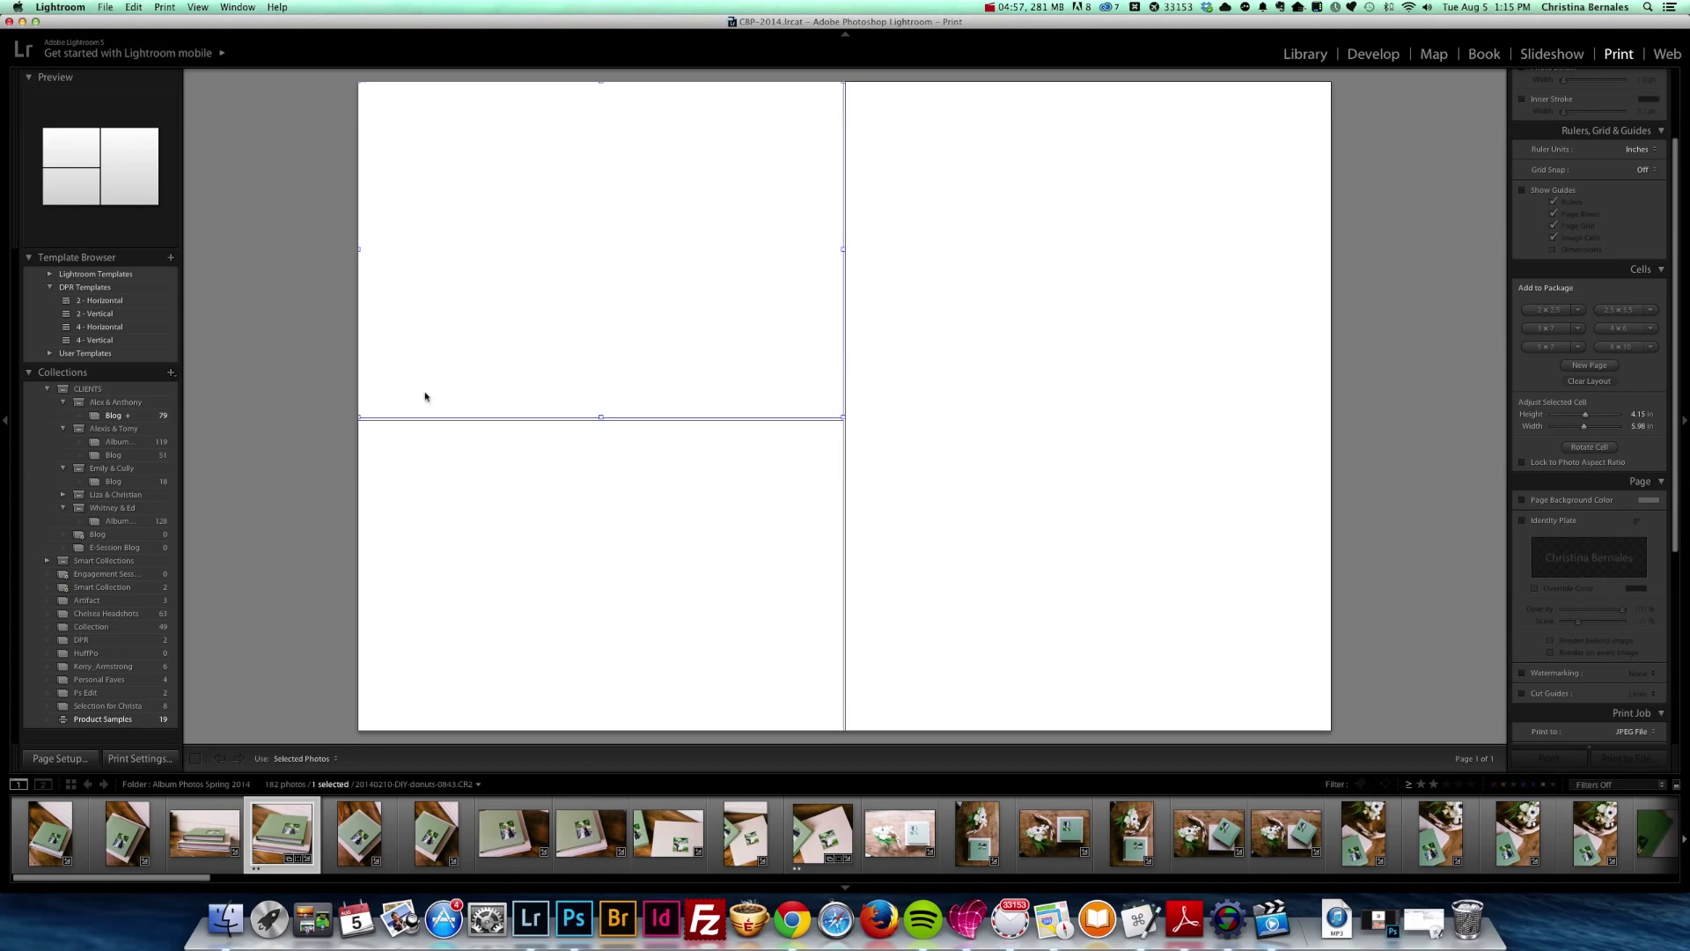
# Step: Create a new print template named '2 Horizontal 1 Vertical' stored in the DPR Templates folder
pyautogui.click(171, 257)
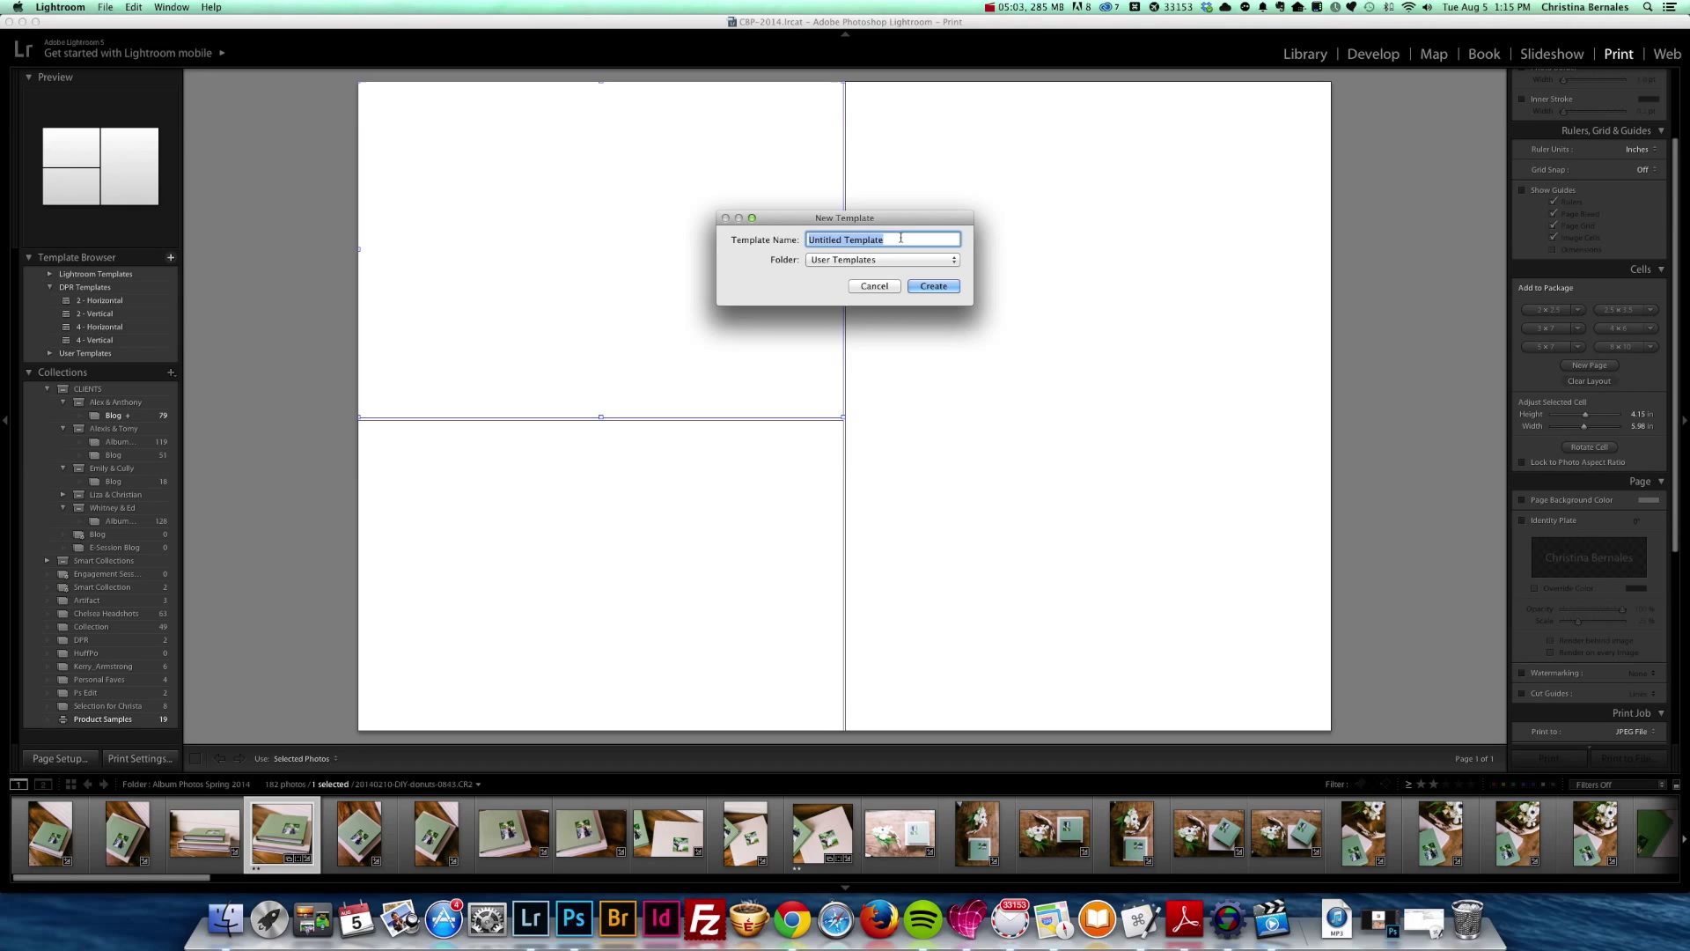
pyautogui.write('2 Horizontal 1 Vertical')
pyautogui.click(888, 261)
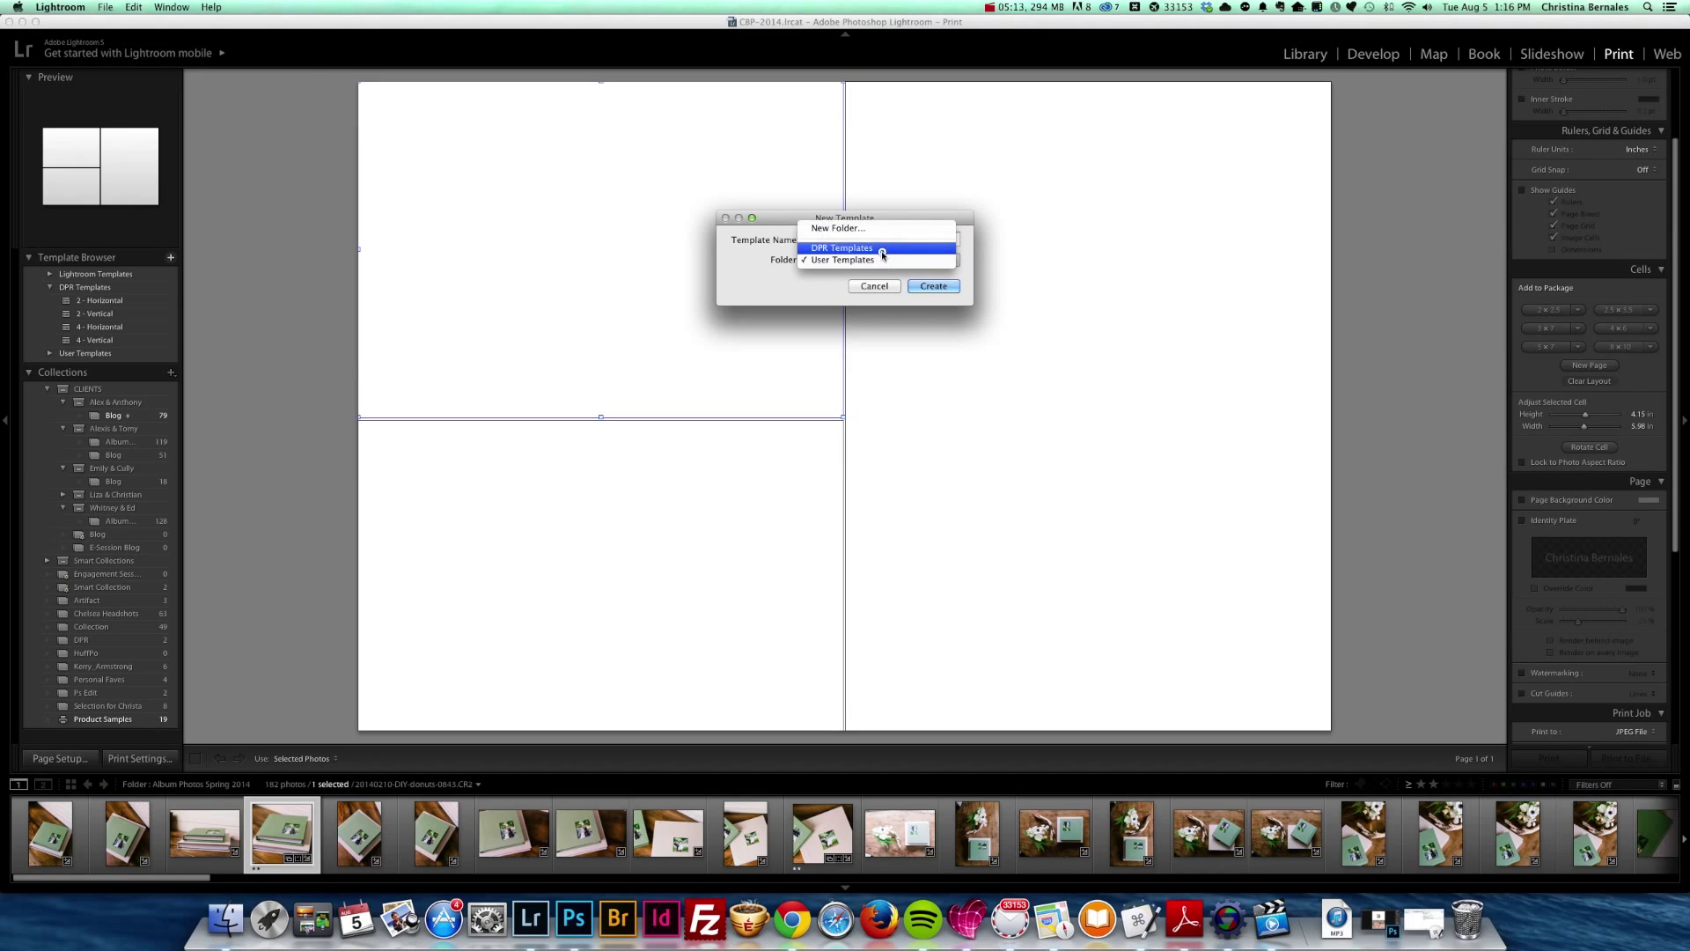
pyautogui.click(884, 245)
pyautogui.click(934, 288)
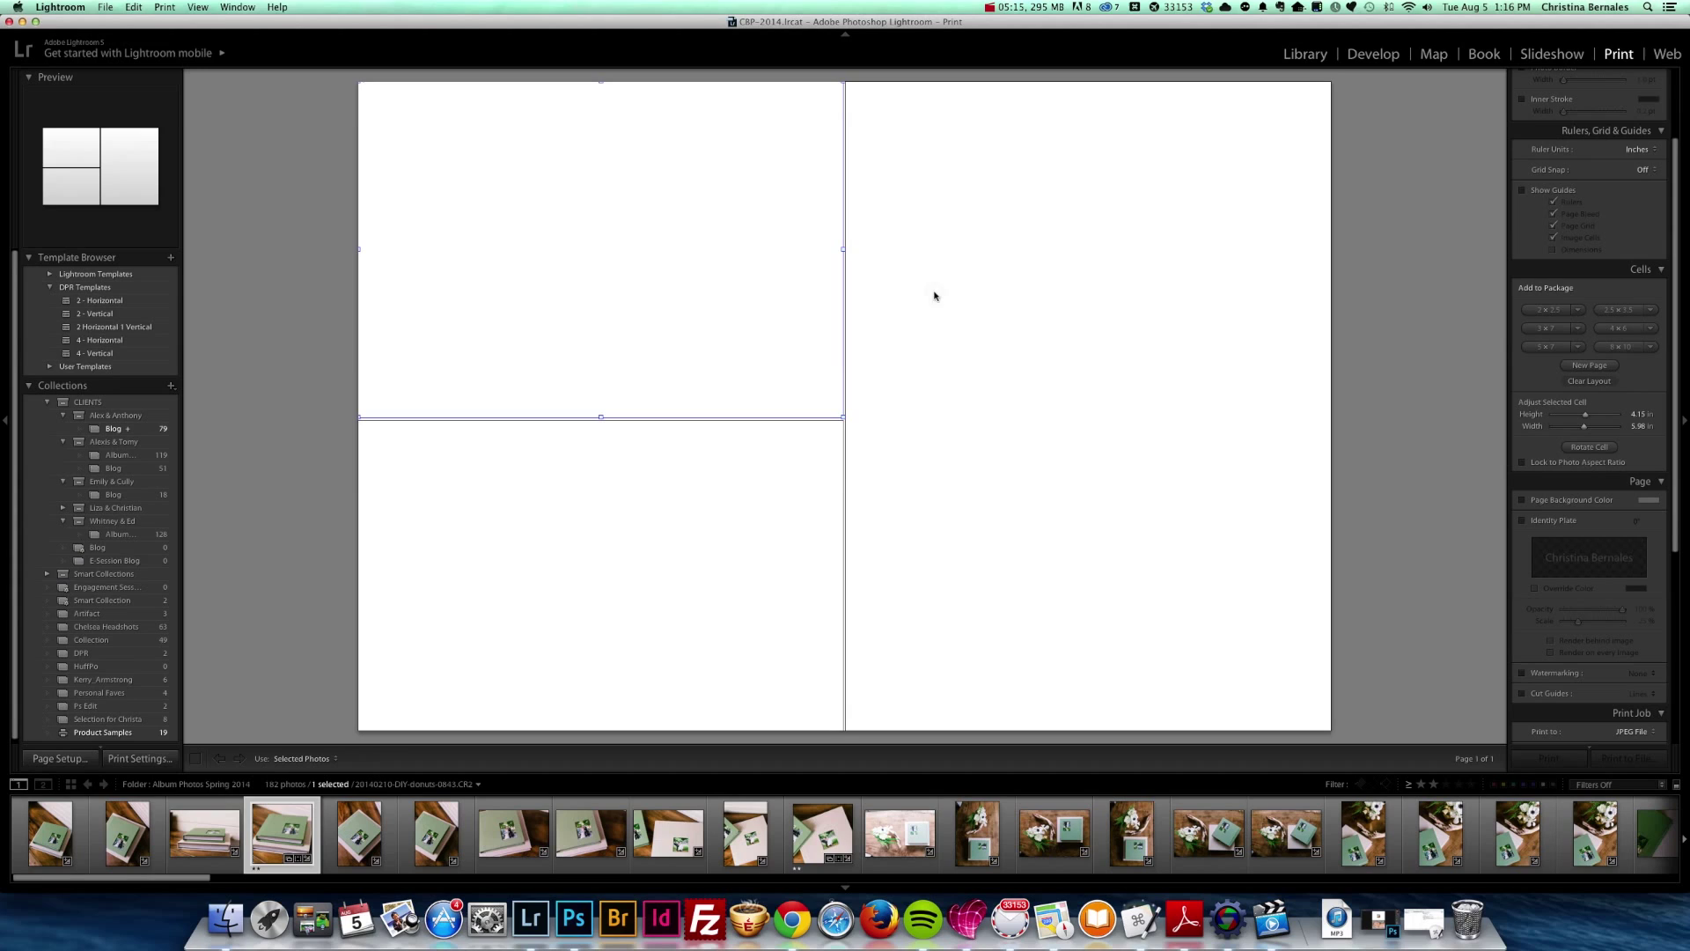
# Step: Compare the 2 - Vertical, 2 Horizontal 1 Vertical and 2 - Horizontal templates, settling on 2 - Horizontal
pyautogui.click(114, 313)
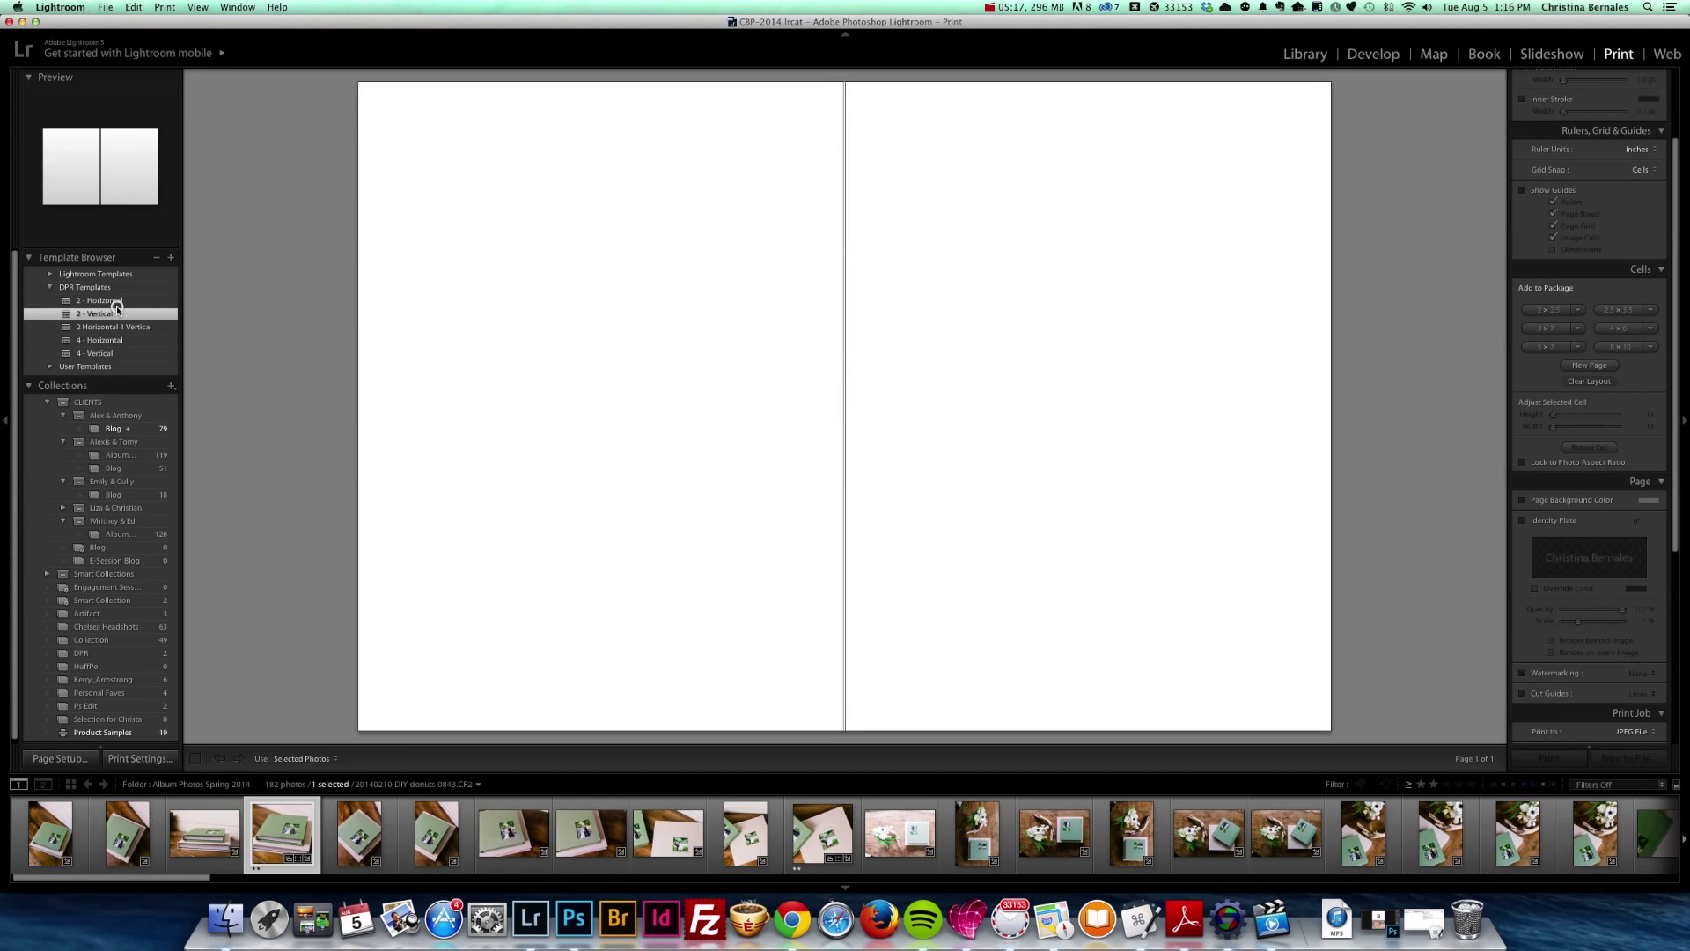
pyautogui.click(117, 328)
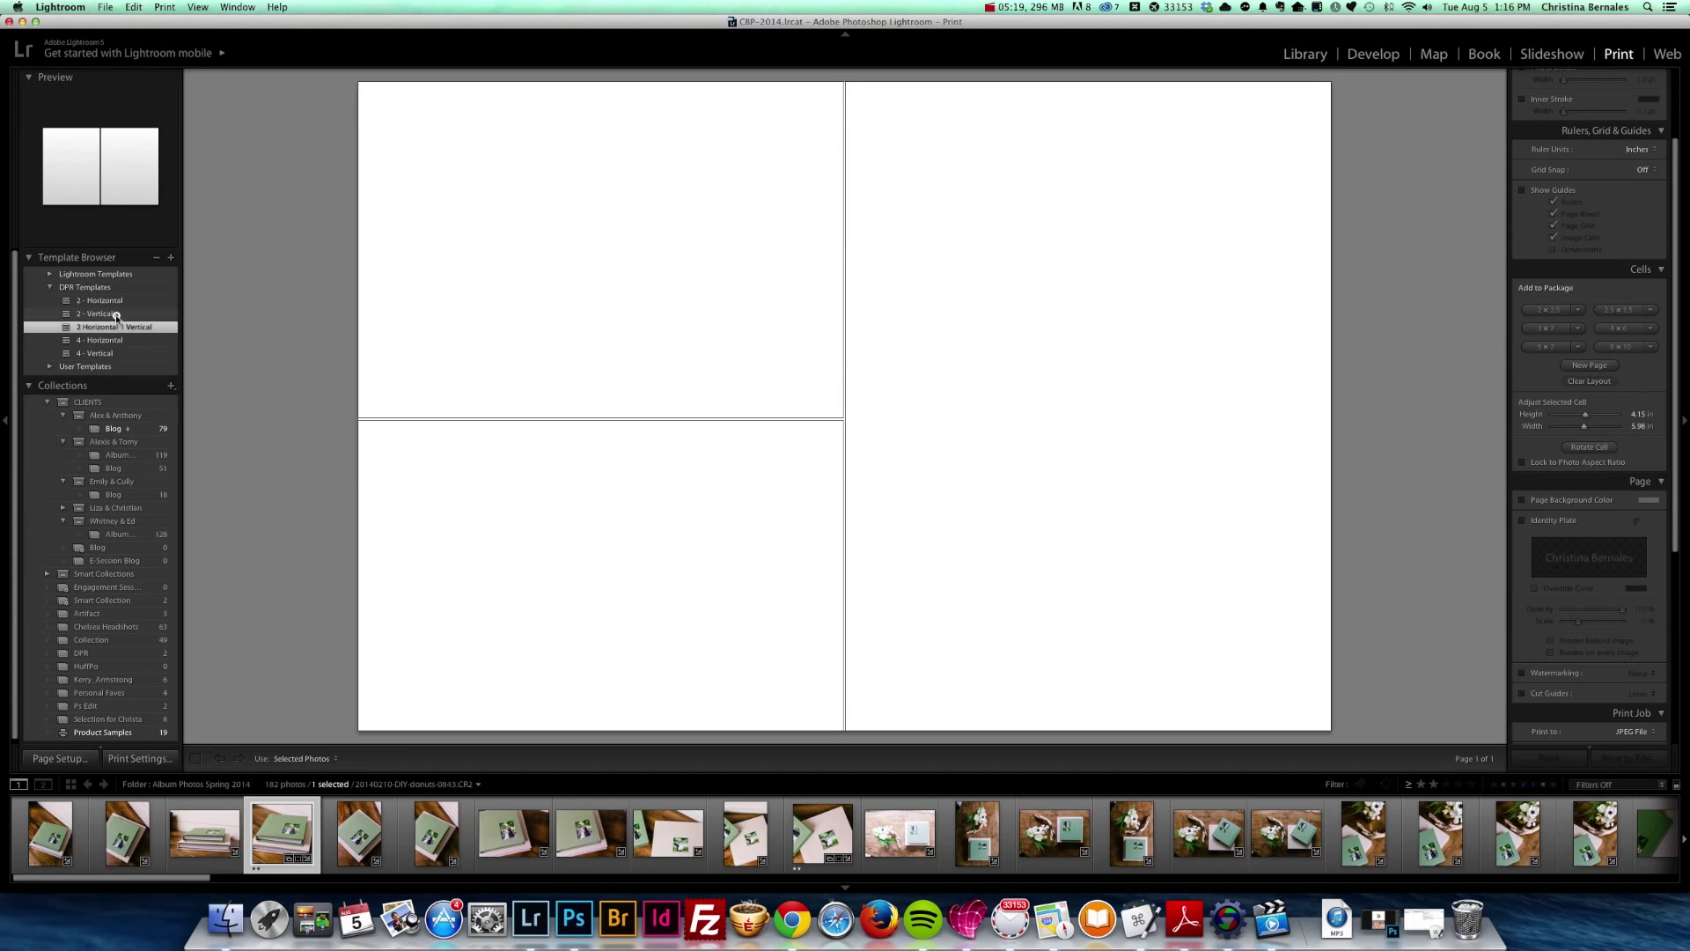
pyautogui.click(115, 314)
pyautogui.click(118, 328)
pyautogui.click(115, 302)
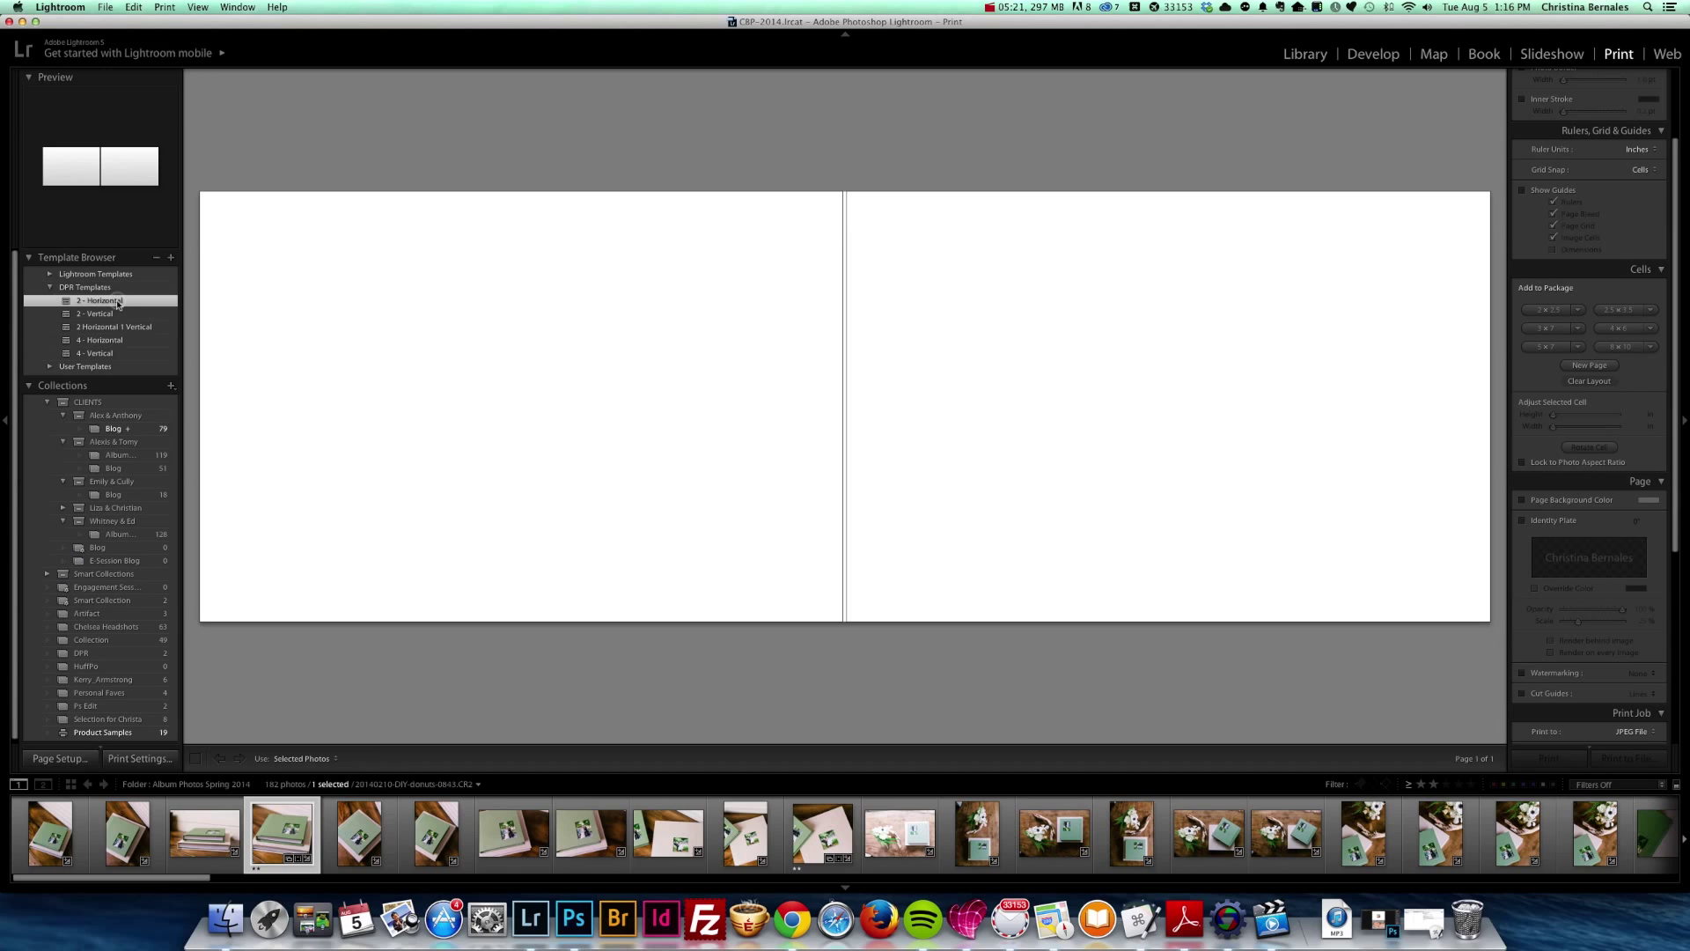
pyautogui.click(114, 314)
pyautogui.click(117, 302)
pyautogui.click(115, 313)
pyautogui.click(116, 303)
# Step: Scroll through the right-hand panels to review the Print Job settings
pyautogui.scroll(-5, 1642, 616)
pyautogui.scroll(-4, 1642, 617)
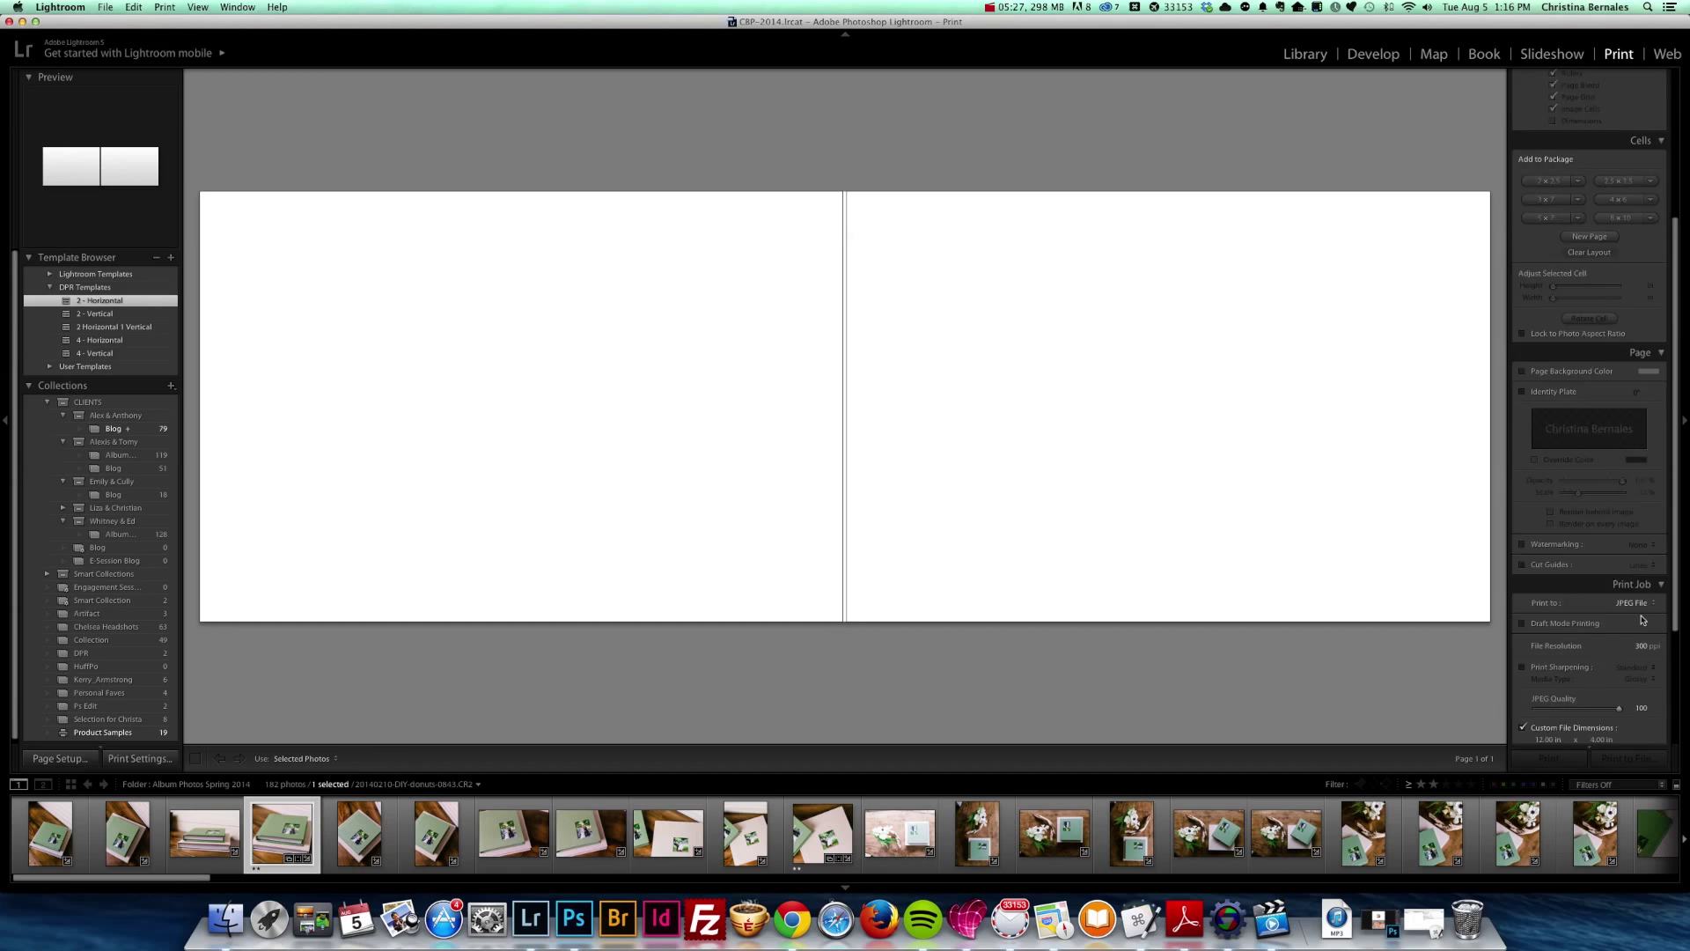
pyautogui.scroll(1, 1642, 619)
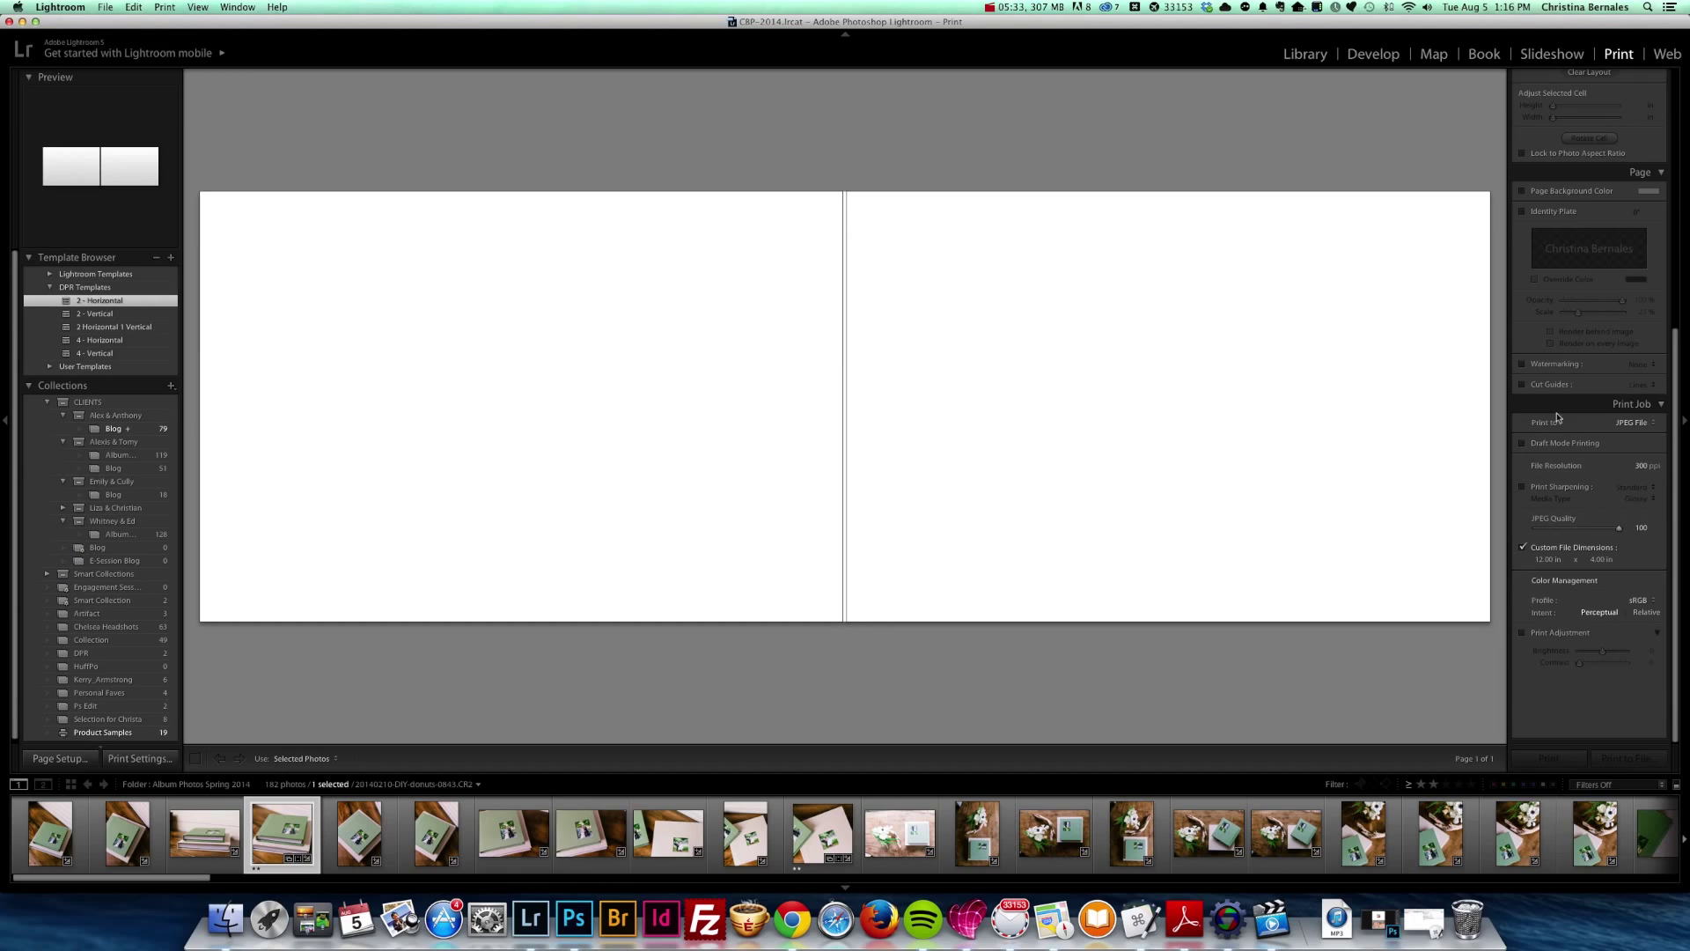
pyautogui.scroll(1, 1638, 533)
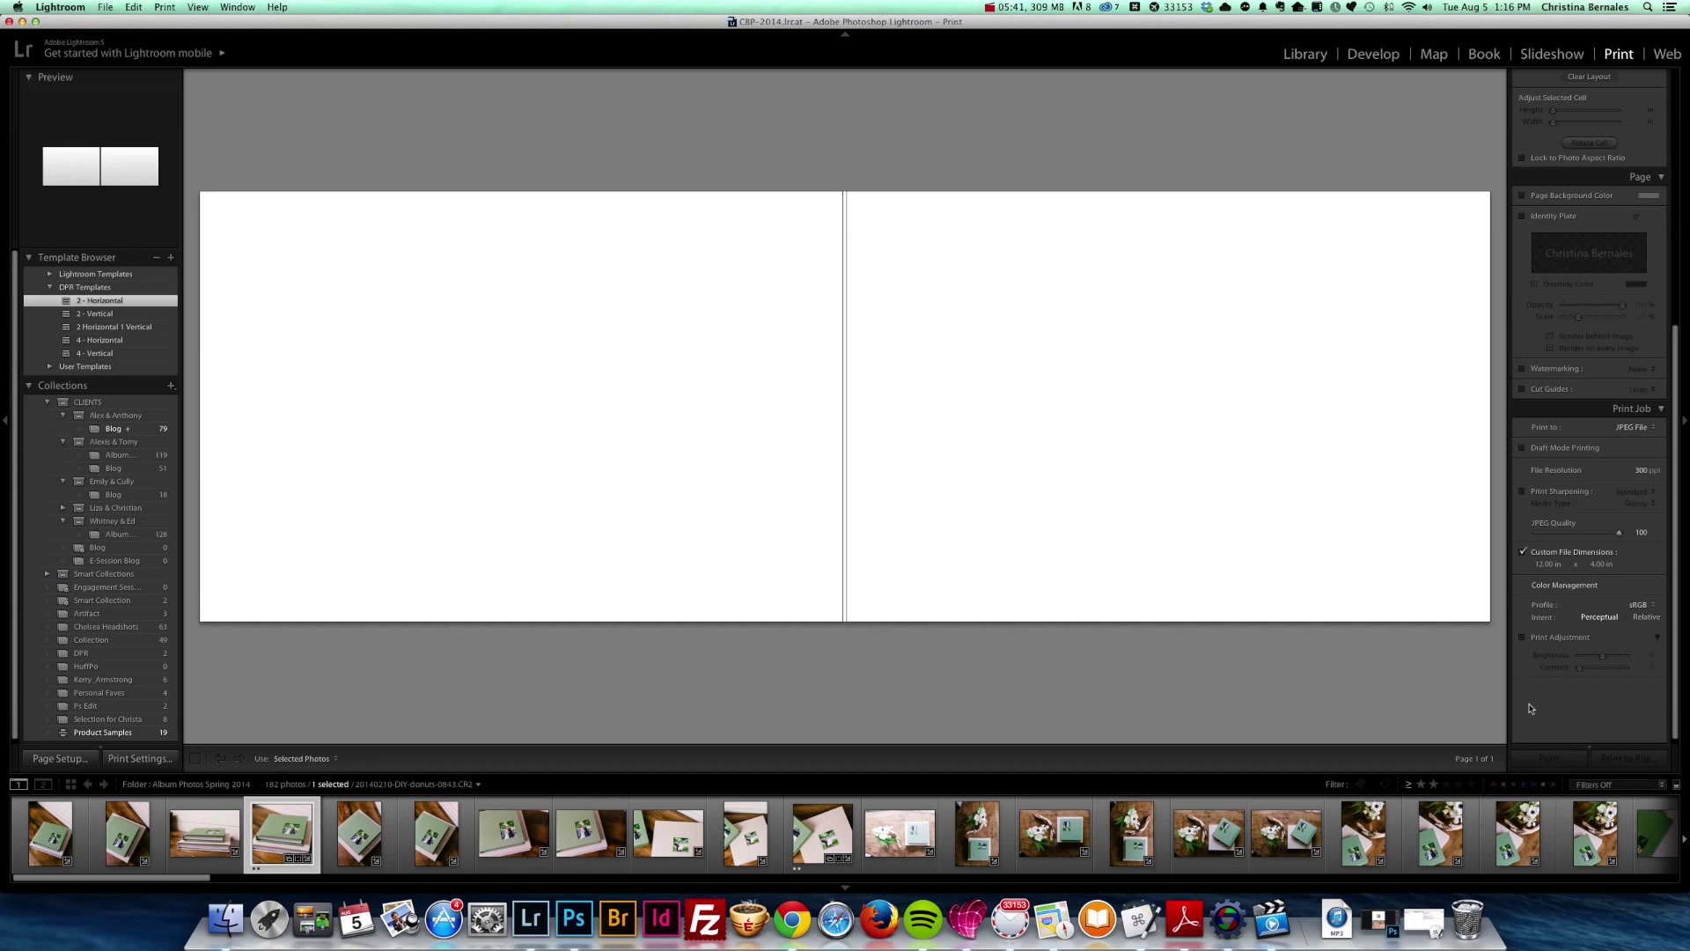
pyautogui.scroll(-2, 1584, 505)
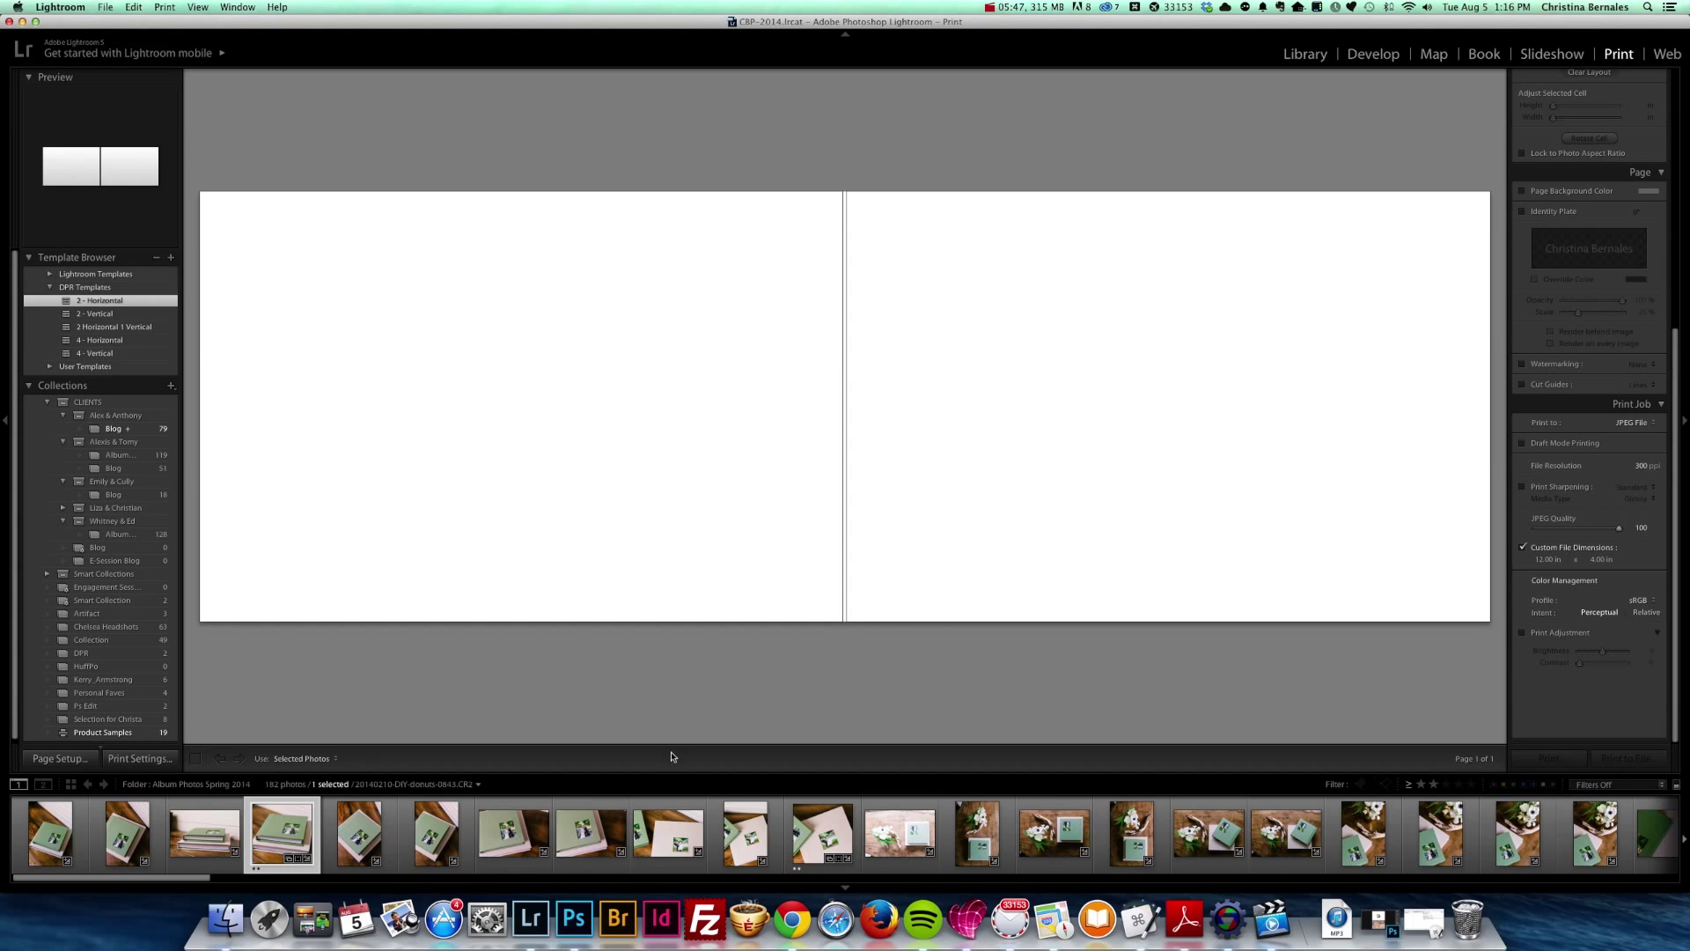
# Step: Filter the filmstrip to two stars or more, apply 2 - Vertical, and try photos in the cells
pyautogui.click(1434, 784)
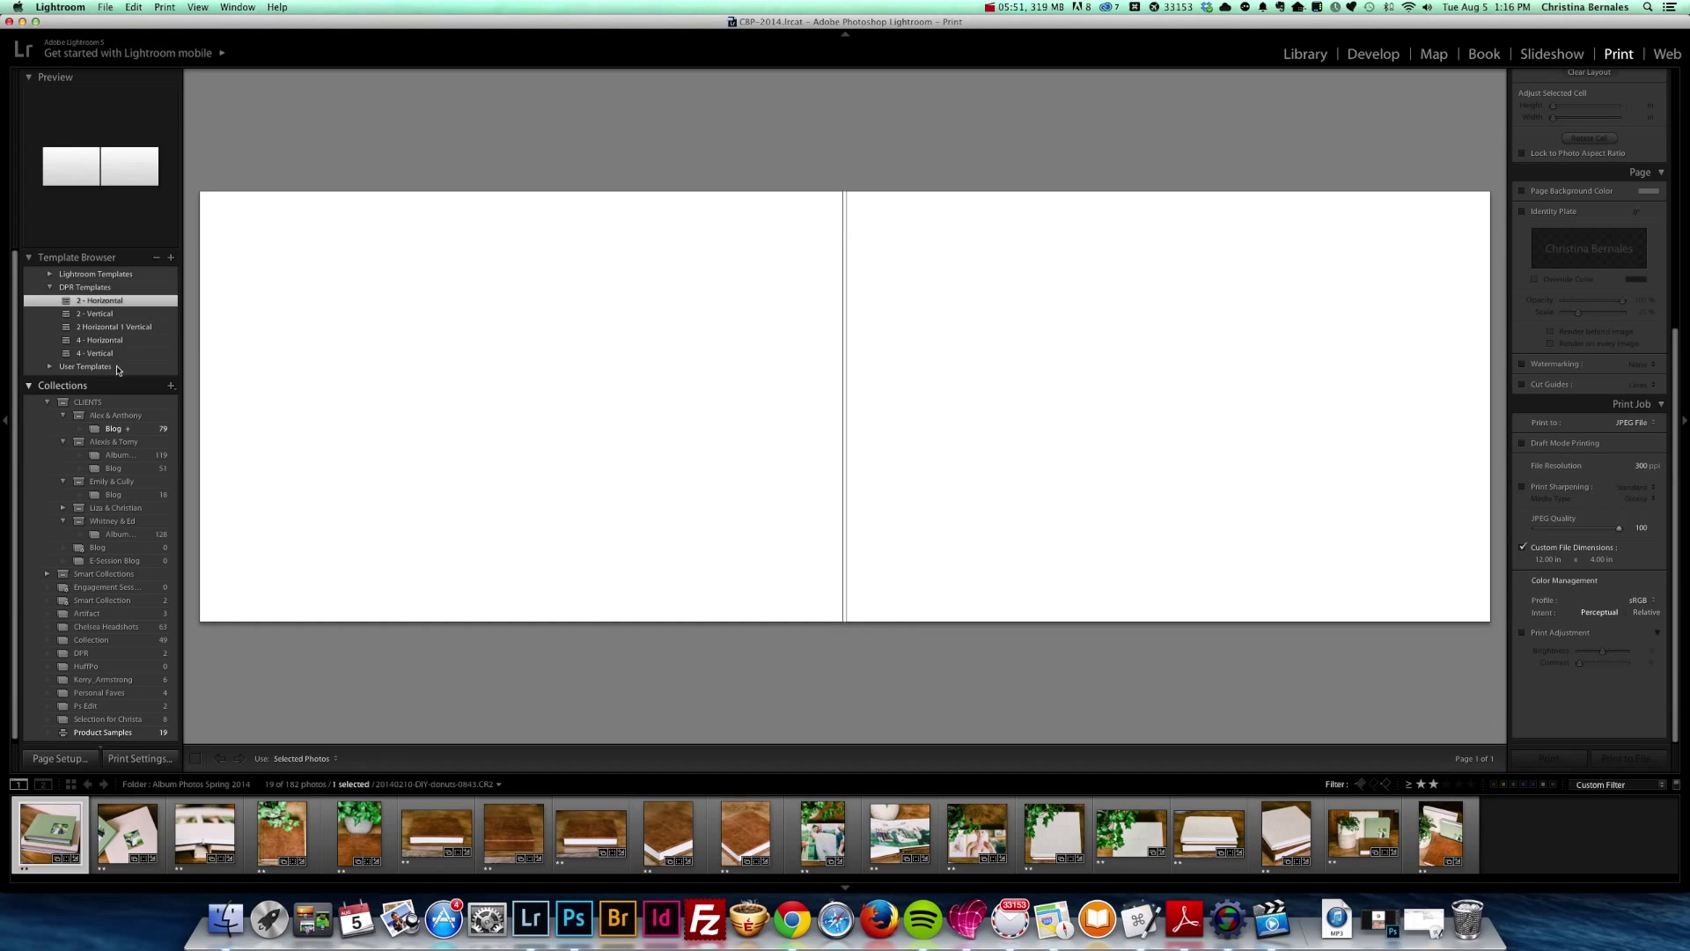
pyautogui.click(97, 314)
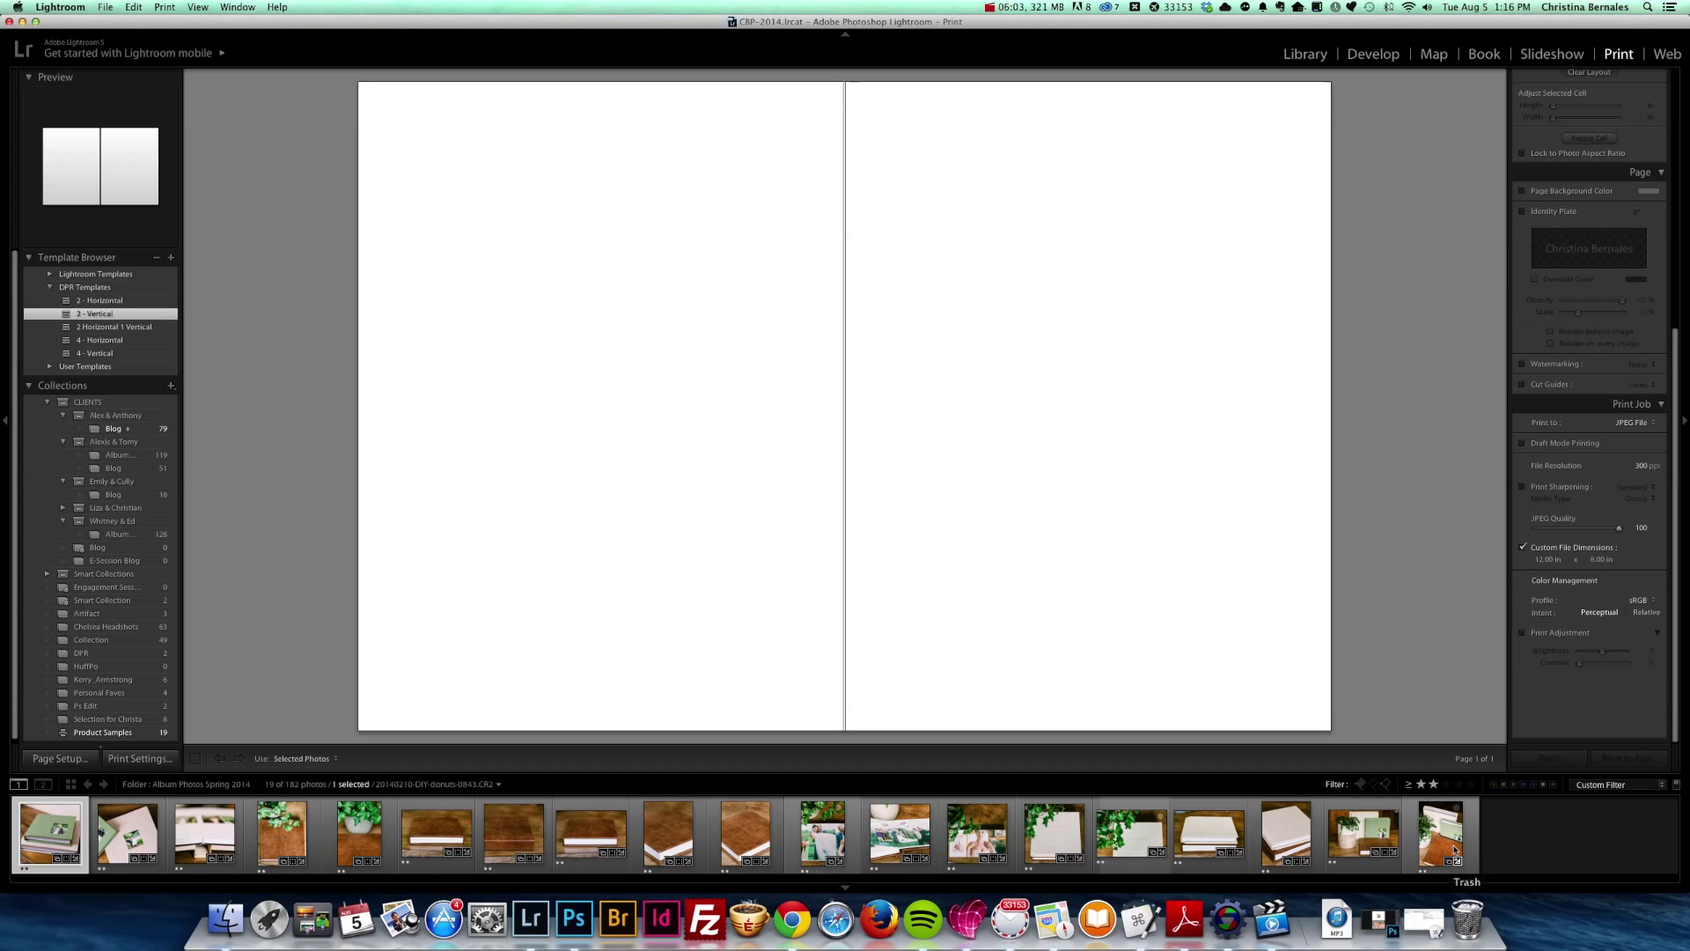
pyautogui.moveTo(1451, 844); pyautogui.dragTo(1215, 539)
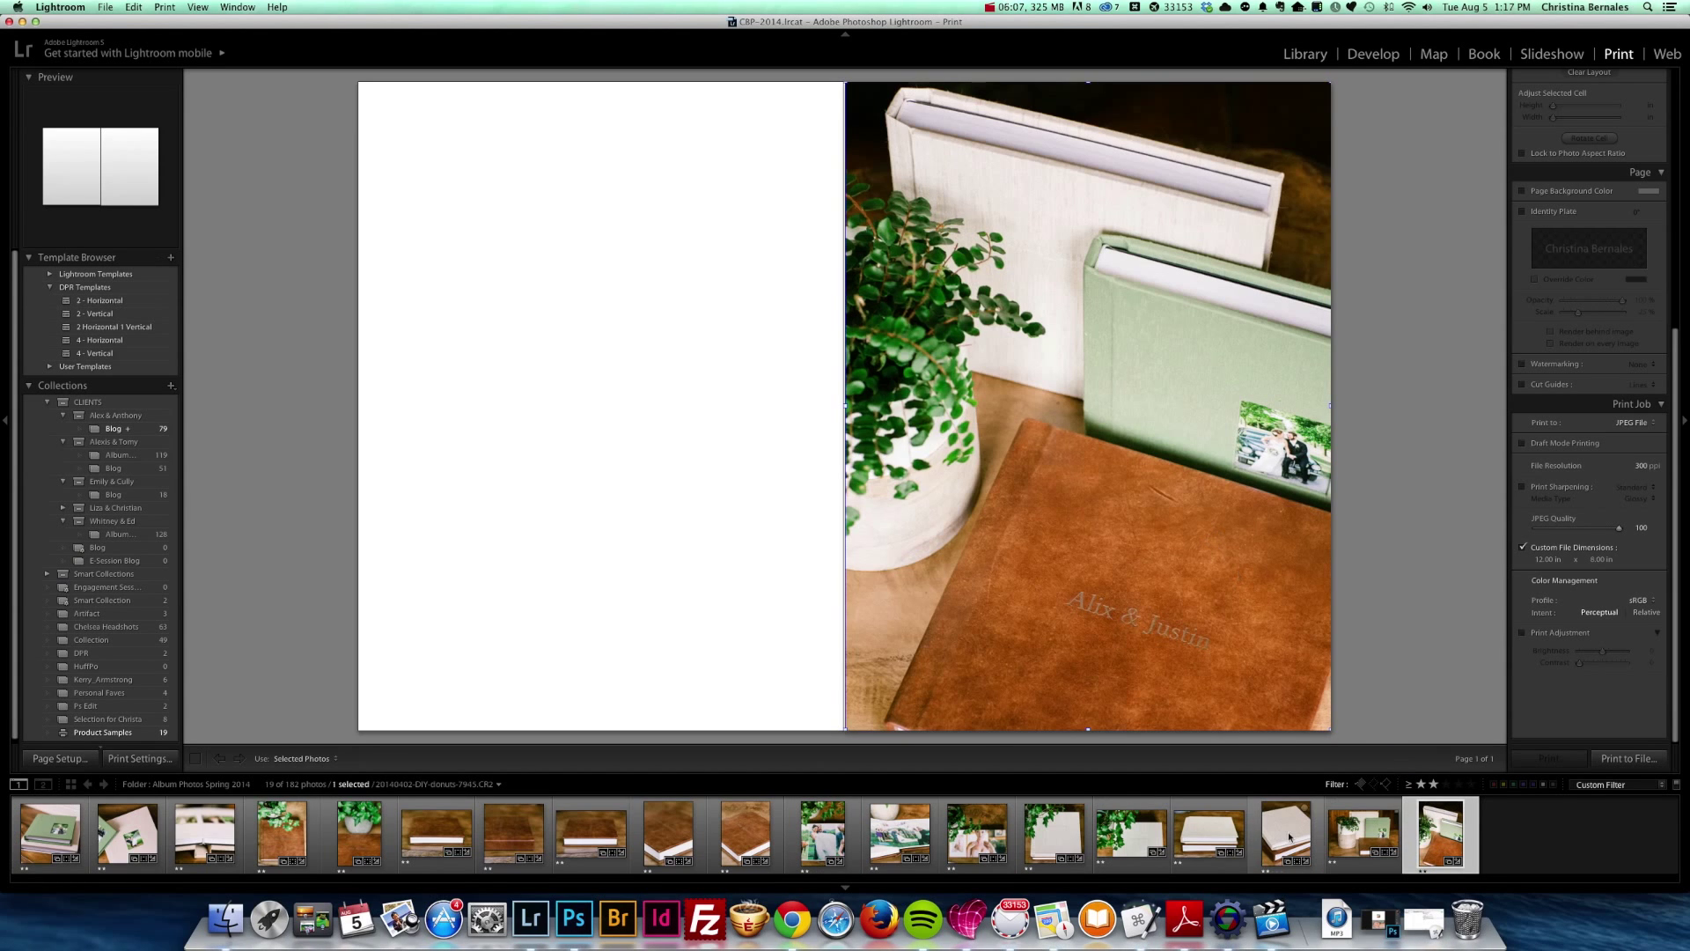
pyautogui.moveTo(1300, 847); pyautogui.dragTo(681, 507)
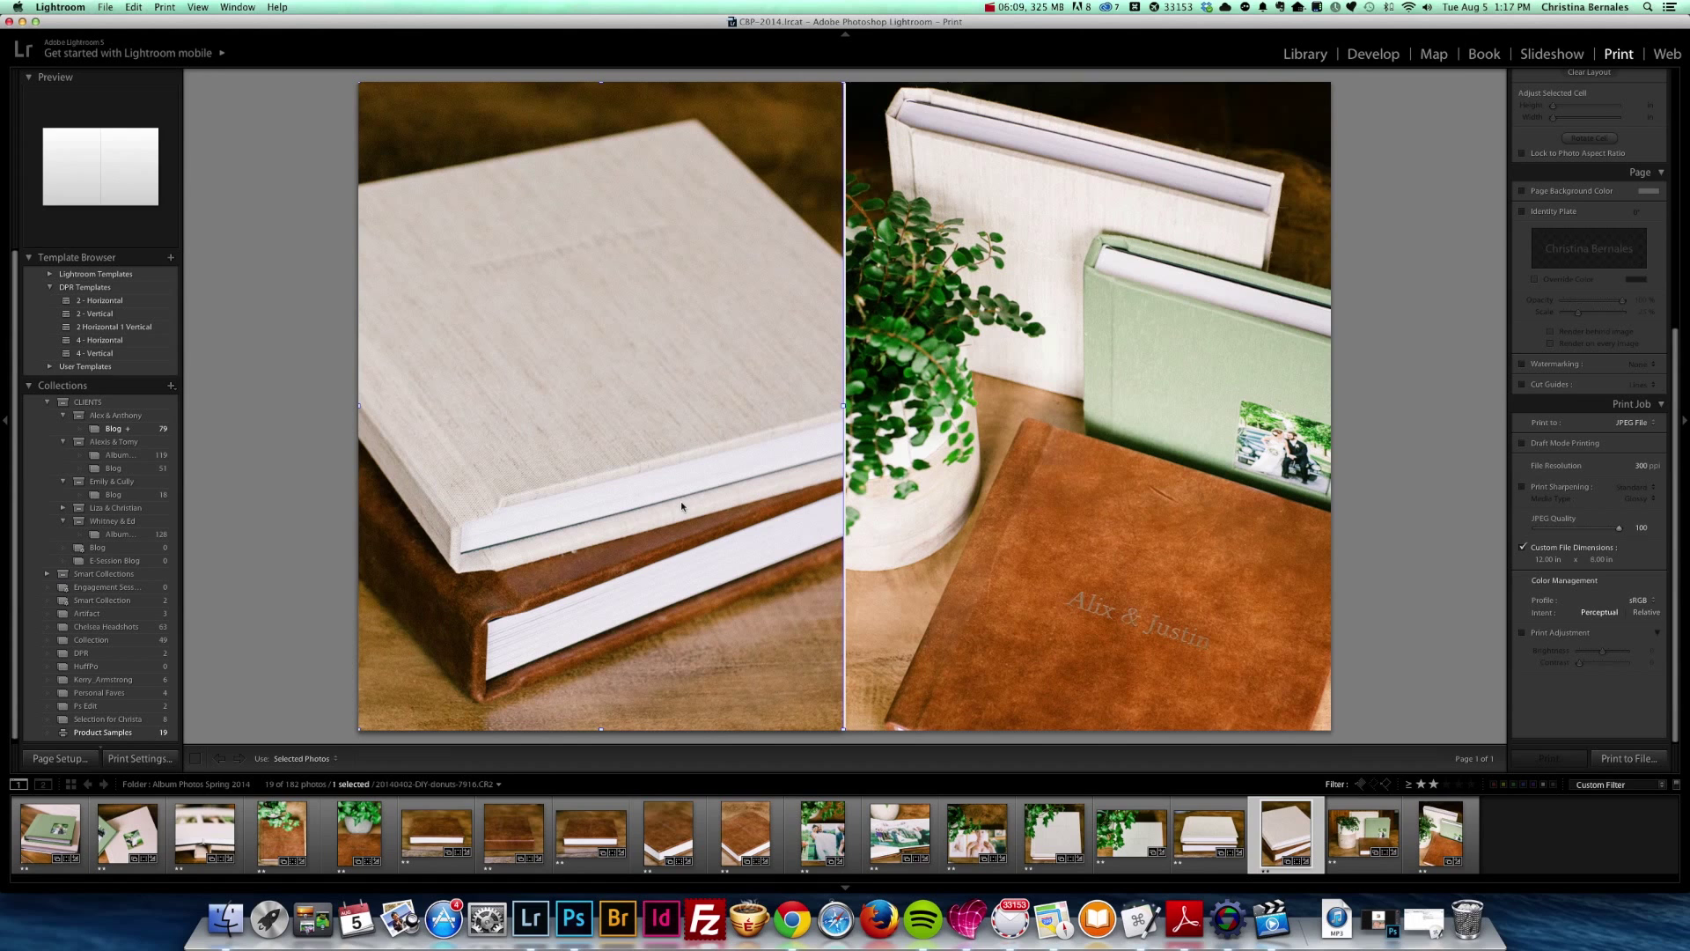
pyautogui.moveTo(1285, 832); pyautogui.dragTo(1294, 377)
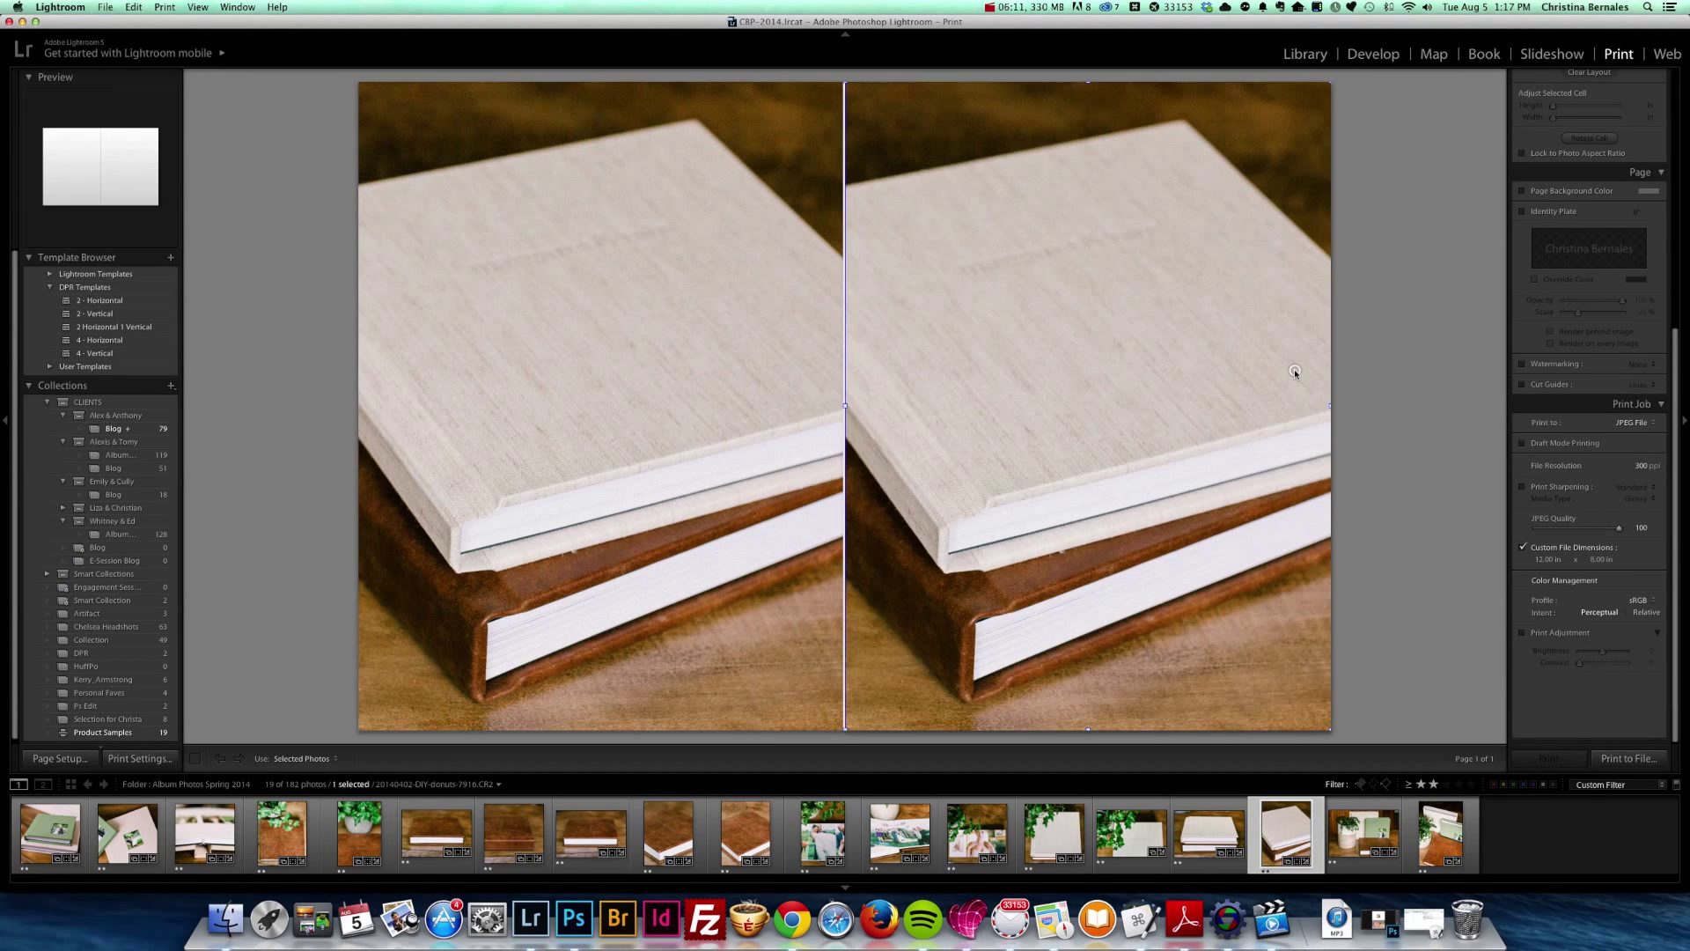
# Step: Place the green-and-brown albums photo right, the white linen album left, and turn on Cut Guides
pyautogui.moveTo(1440, 831); pyautogui.dragTo(576, 502)
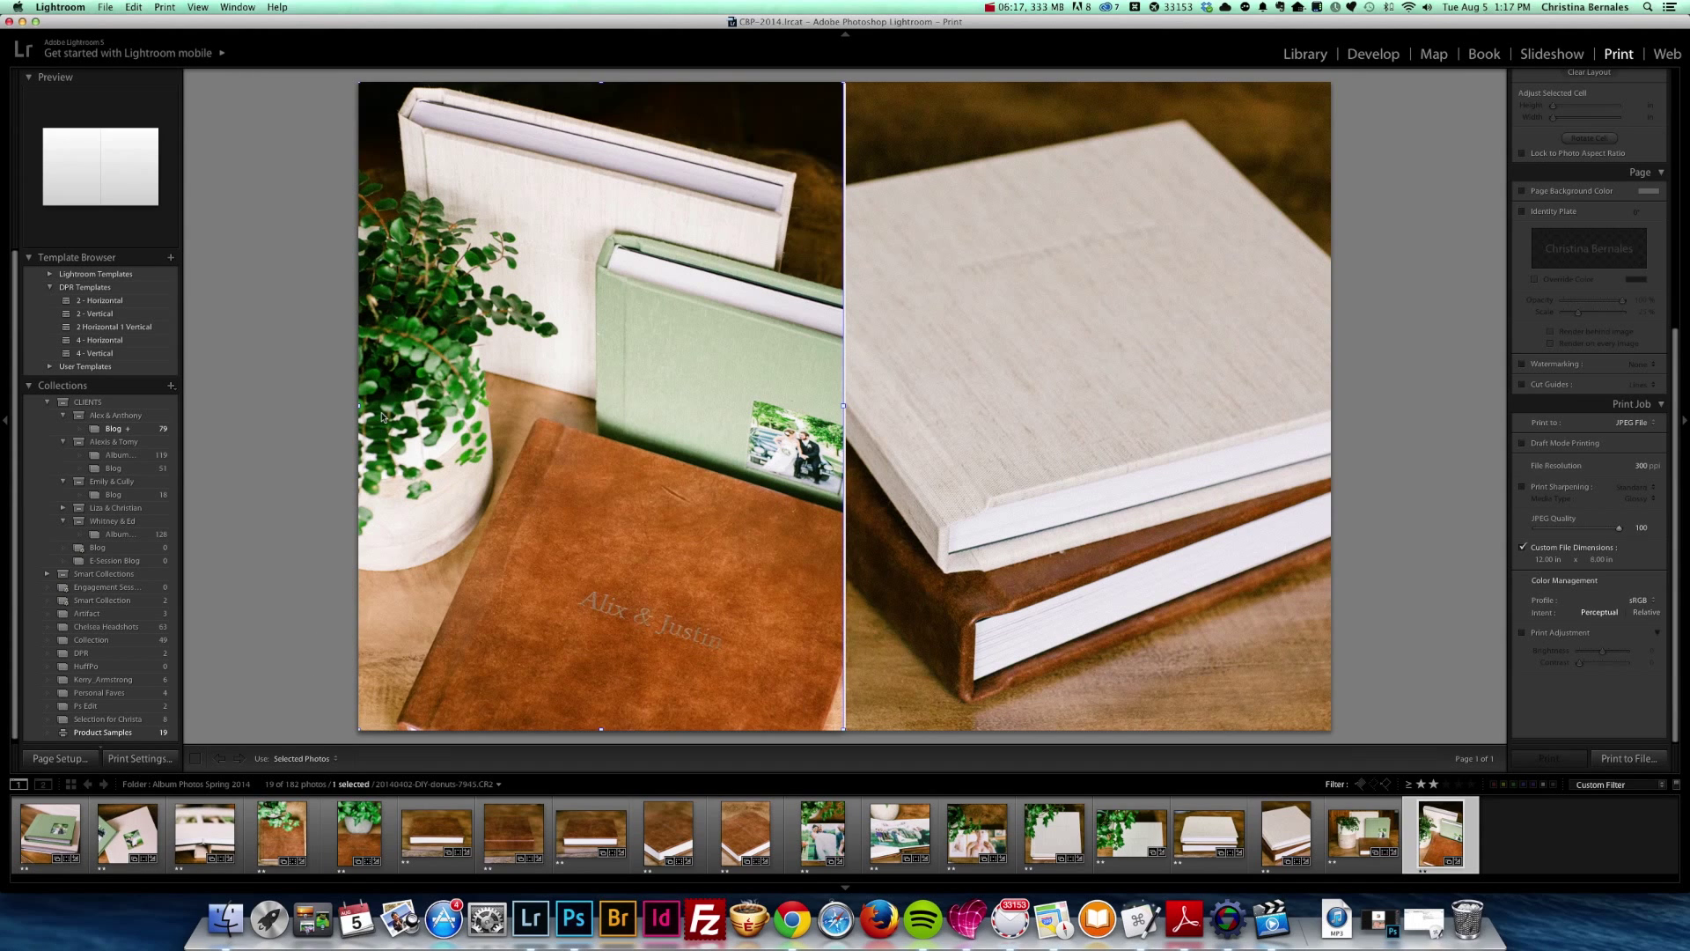
pyautogui.moveTo(1452, 839); pyautogui.dragTo(1133, 398)
pyautogui.moveTo(1286, 832); pyautogui.dragTo(461, 467)
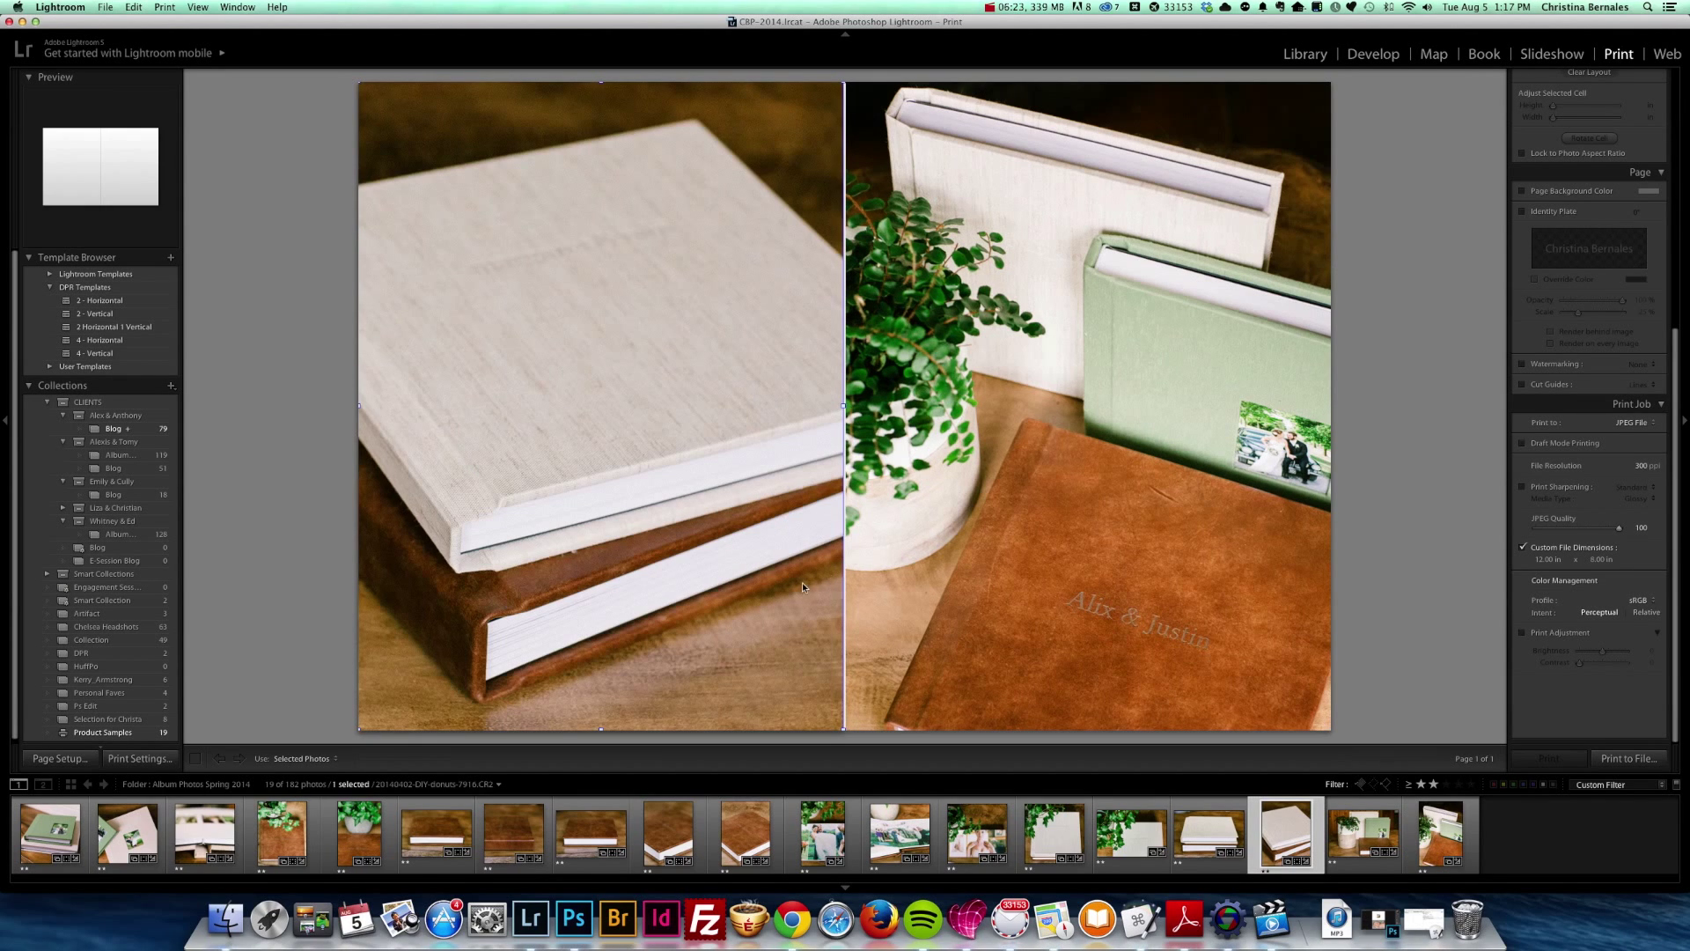
pyautogui.click(1523, 384)
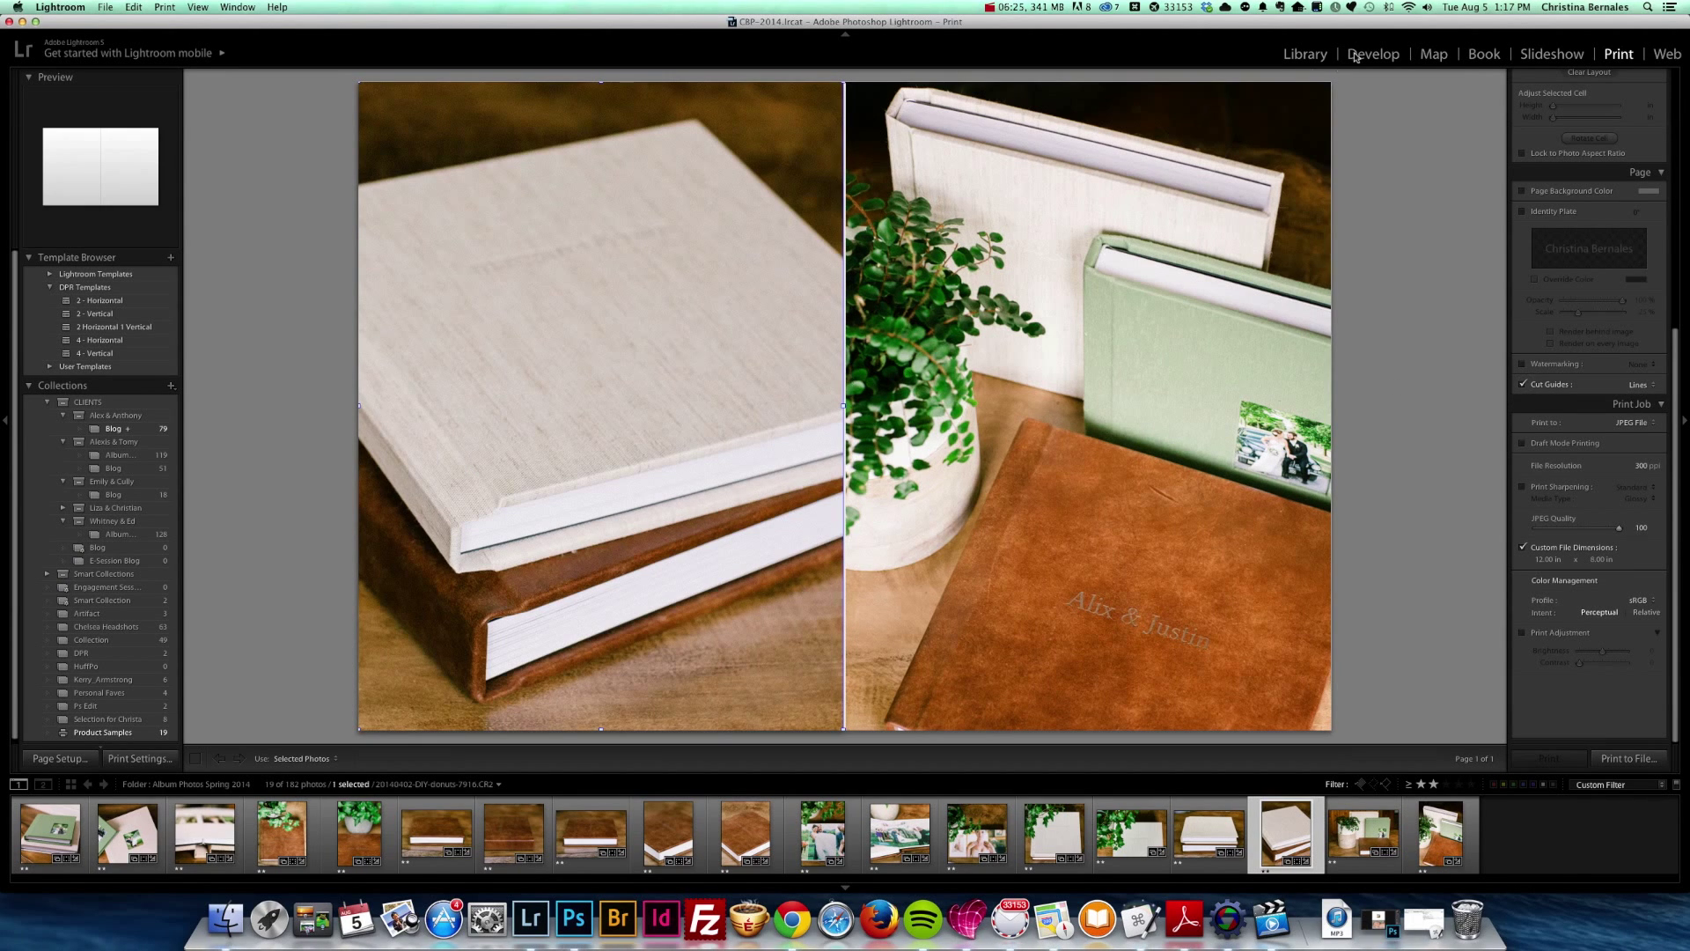
pyautogui.click(633, 366)
pyautogui.click(1439, 829)
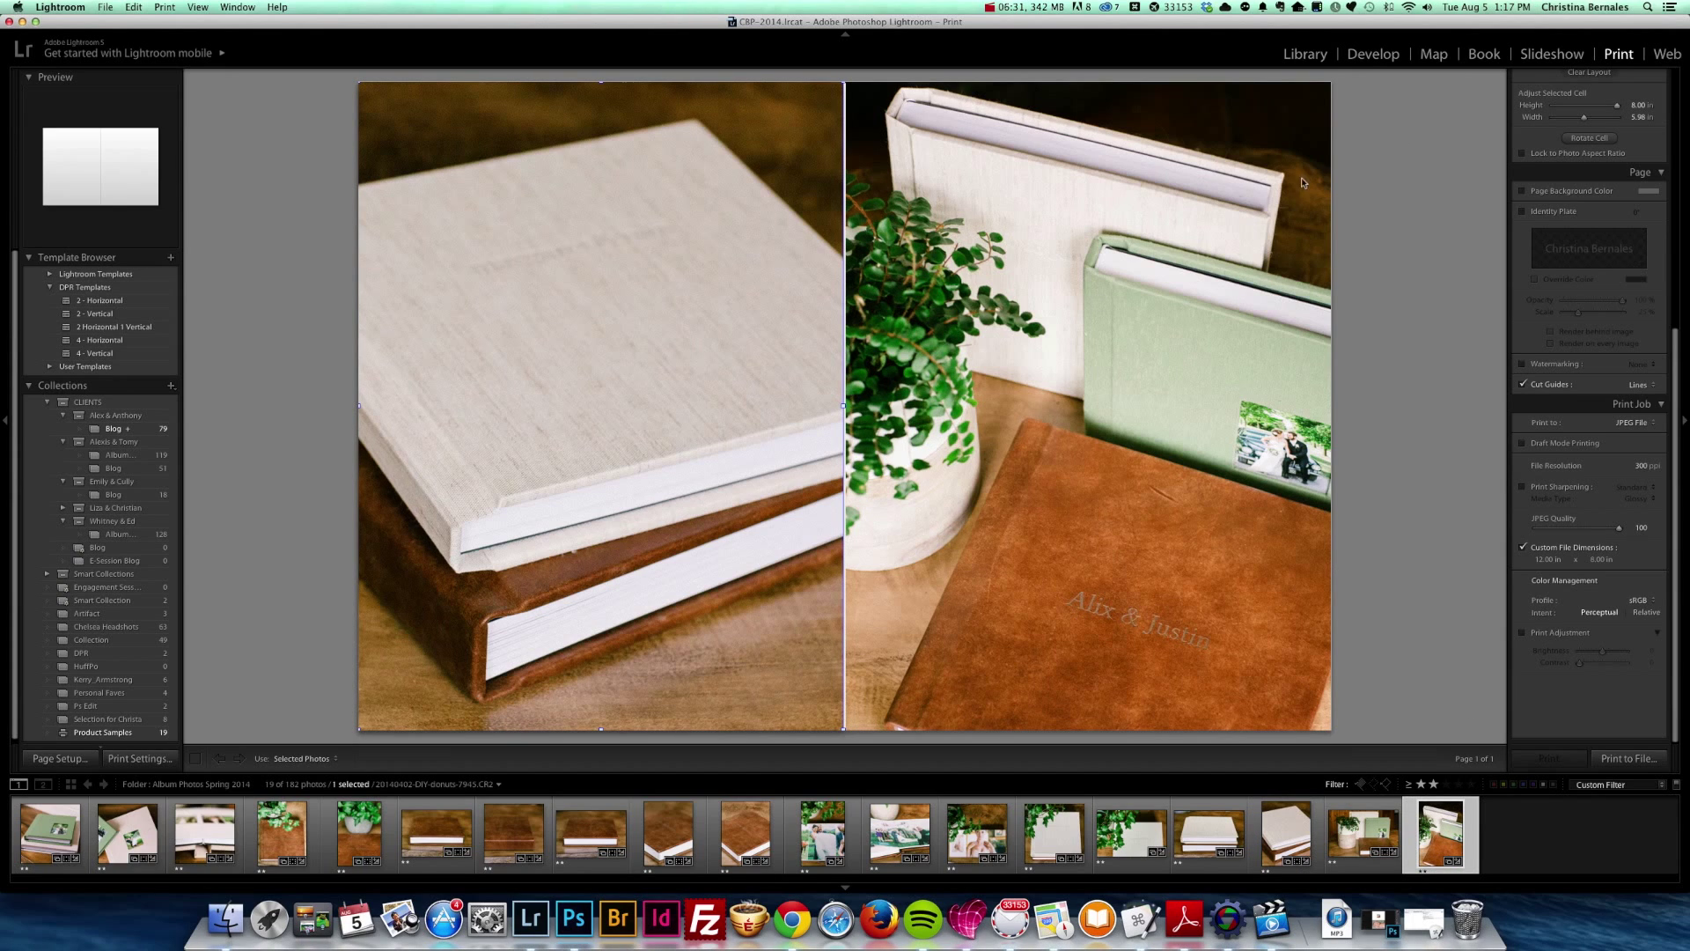
pyautogui.click(1136, 175)
pyautogui.scroll(10, 1585, 303)
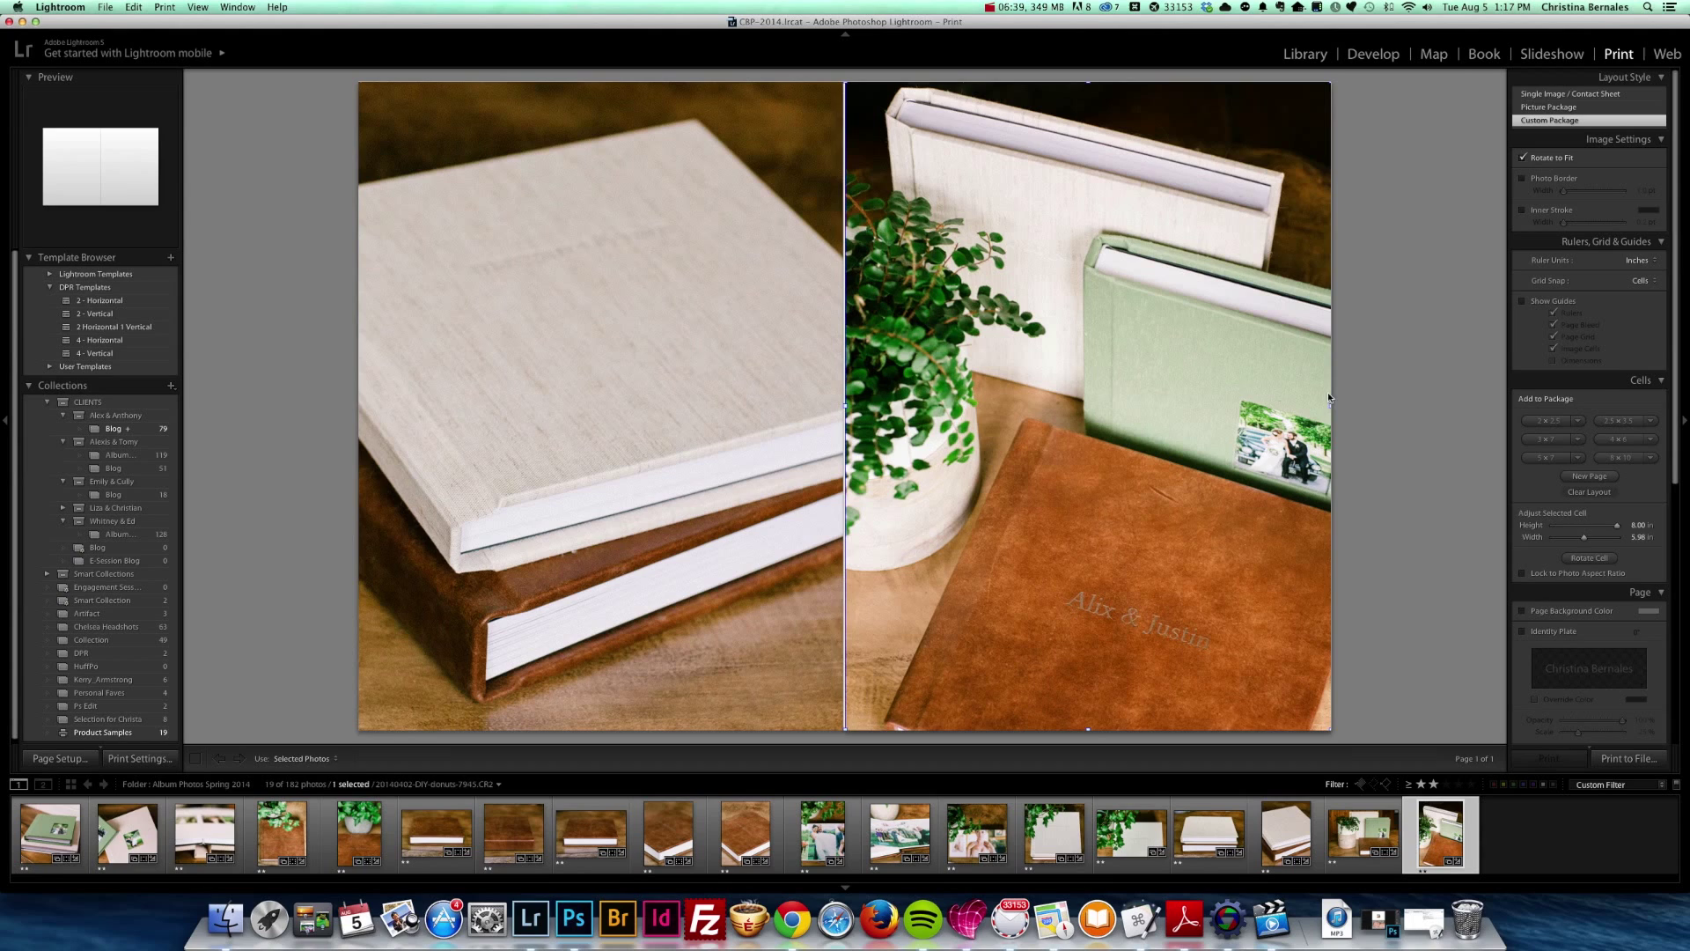
pyautogui.click(1387, 400)
pyautogui.click(1083, 448)
# Step: In Develop, crop the green-and-brown albums photo to 4 x 3, shifted to keep its top, then return to Print
pyautogui.click(1373, 57)
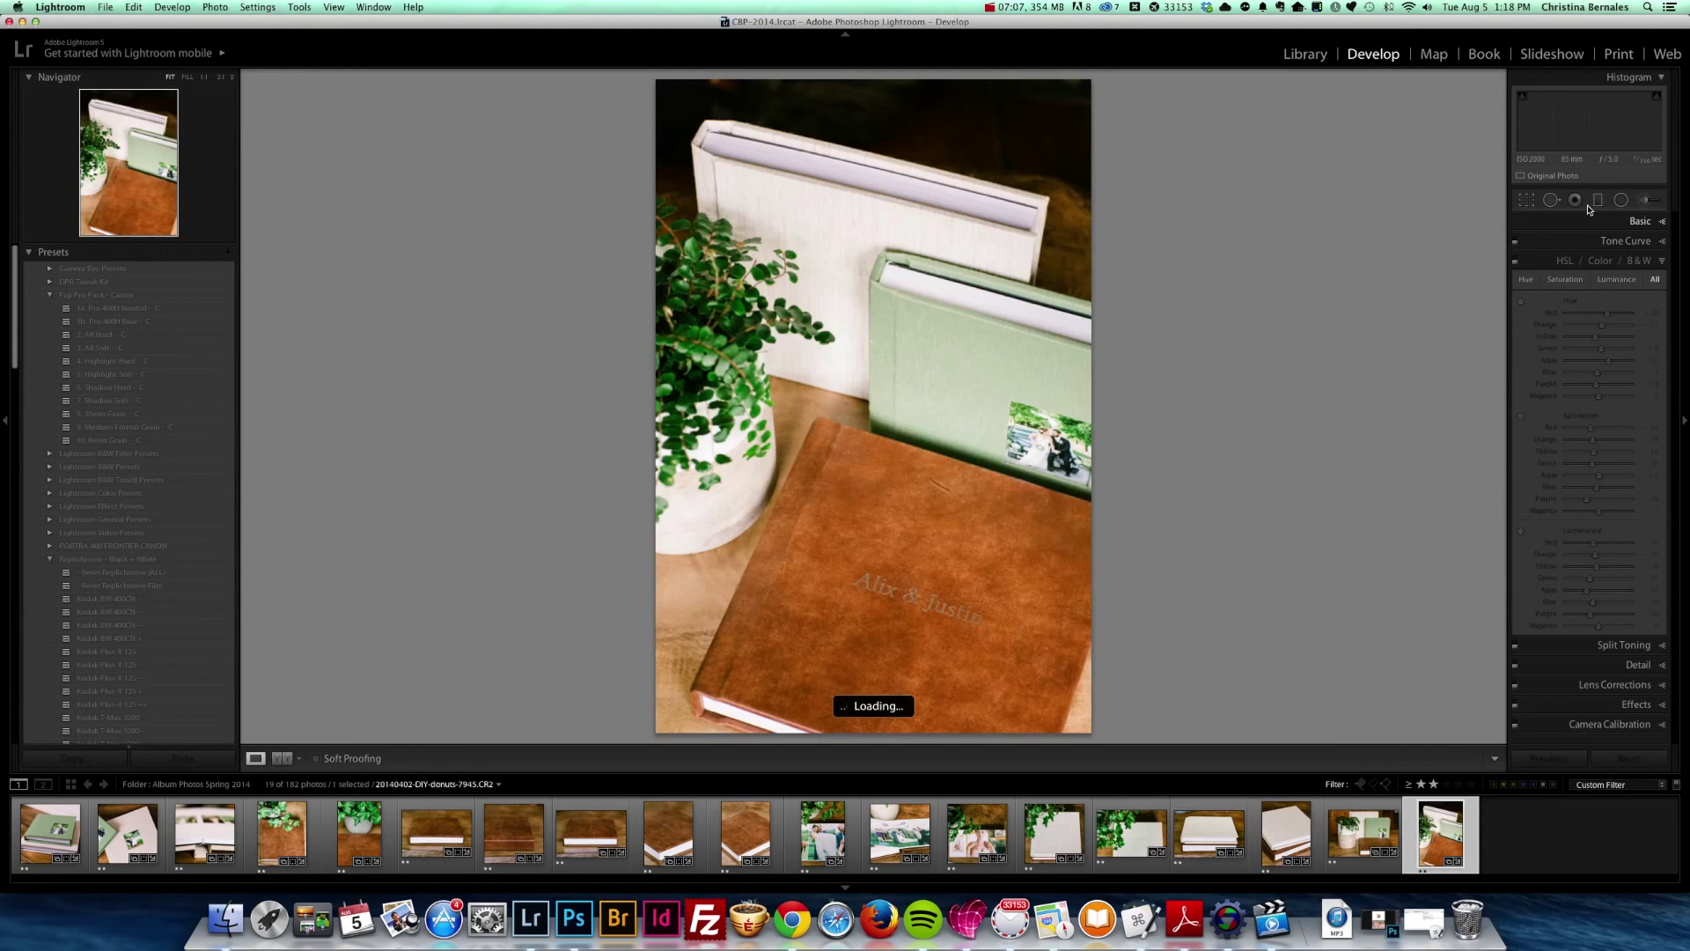
pyautogui.click(1527, 200)
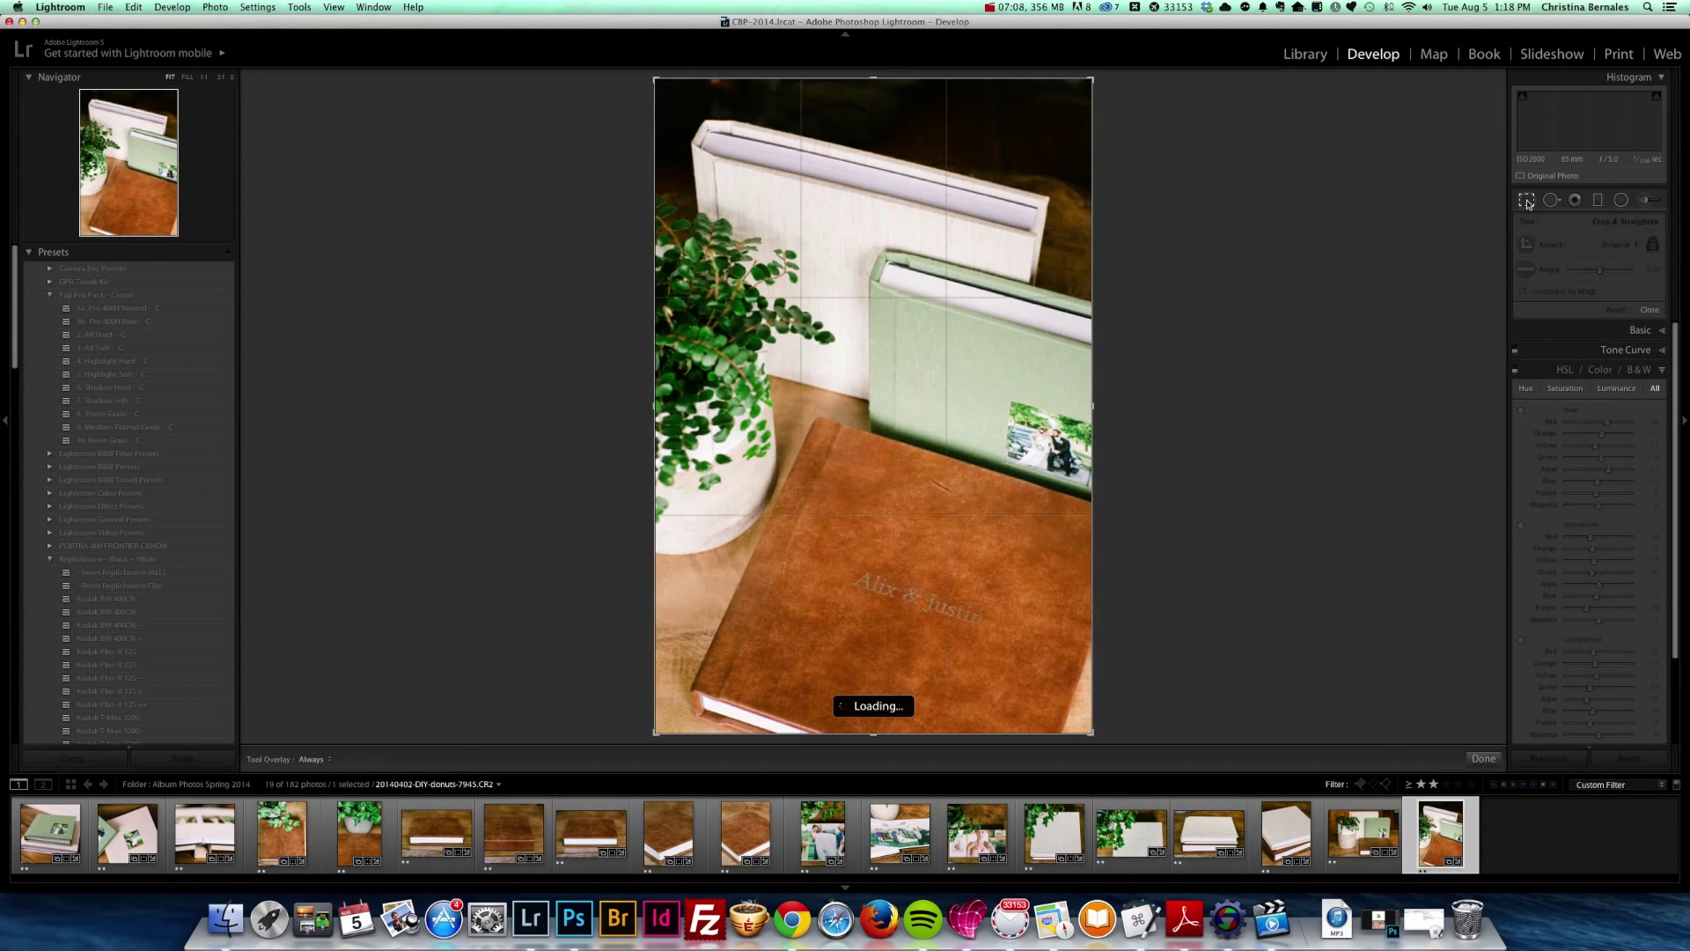
pyautogui.click(1617, 247)
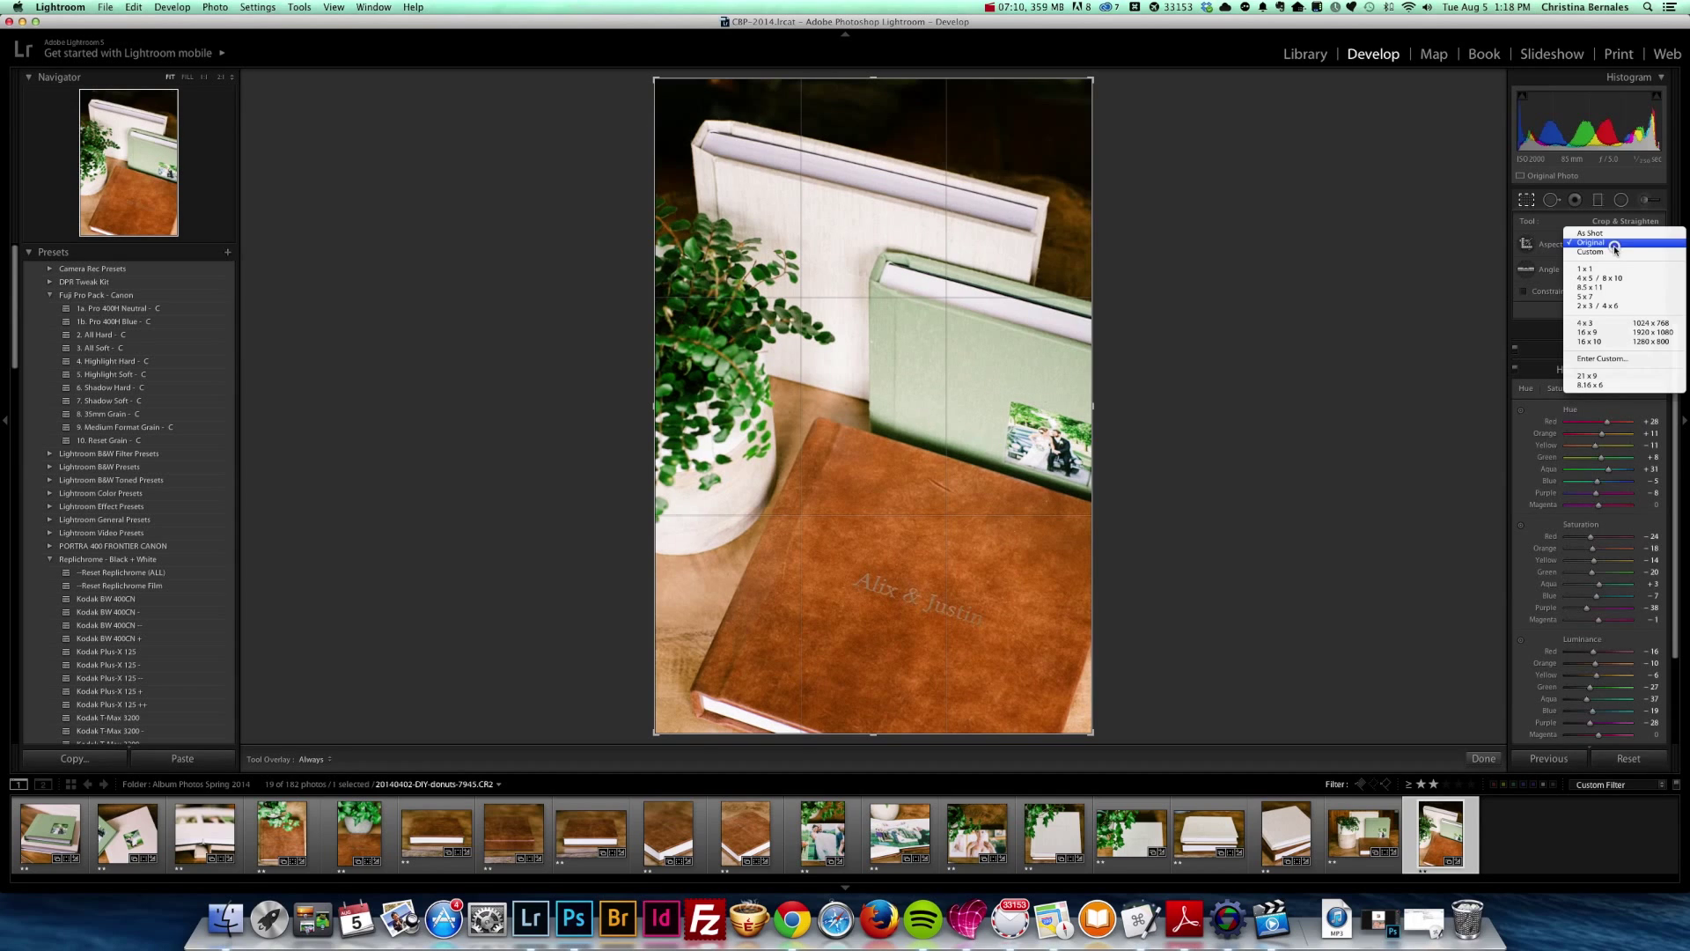
pyautogui.click(1587, 323)
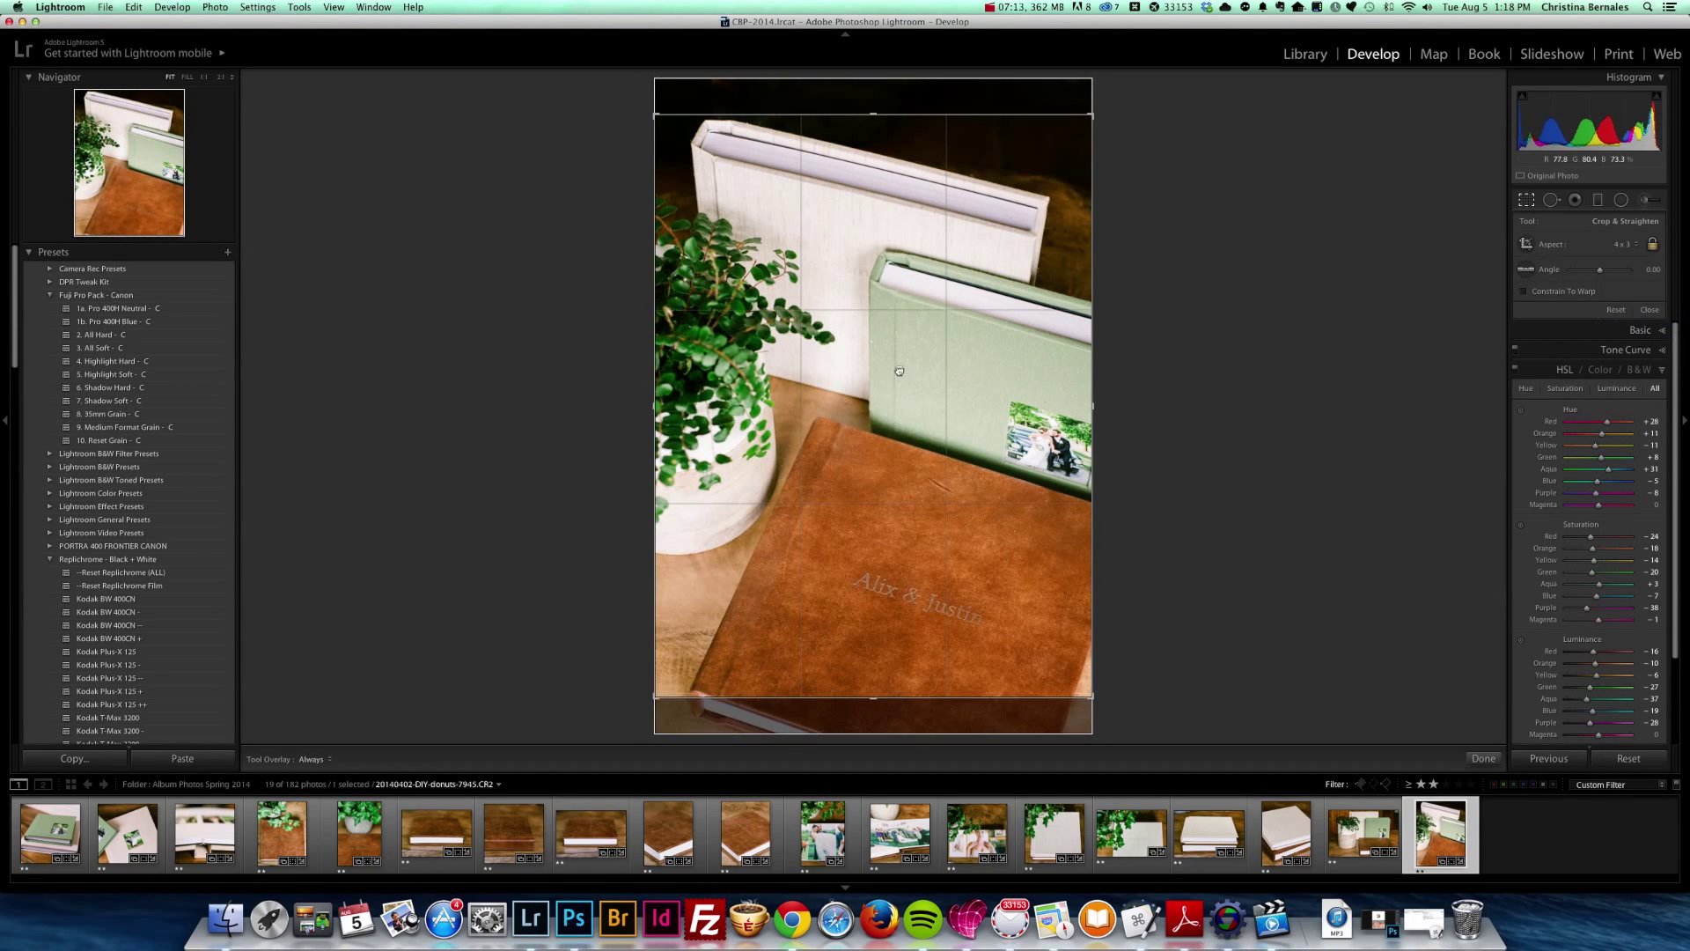
pyautogui.moveTo(899, 371); pyautogui.dragTo(896, 433)
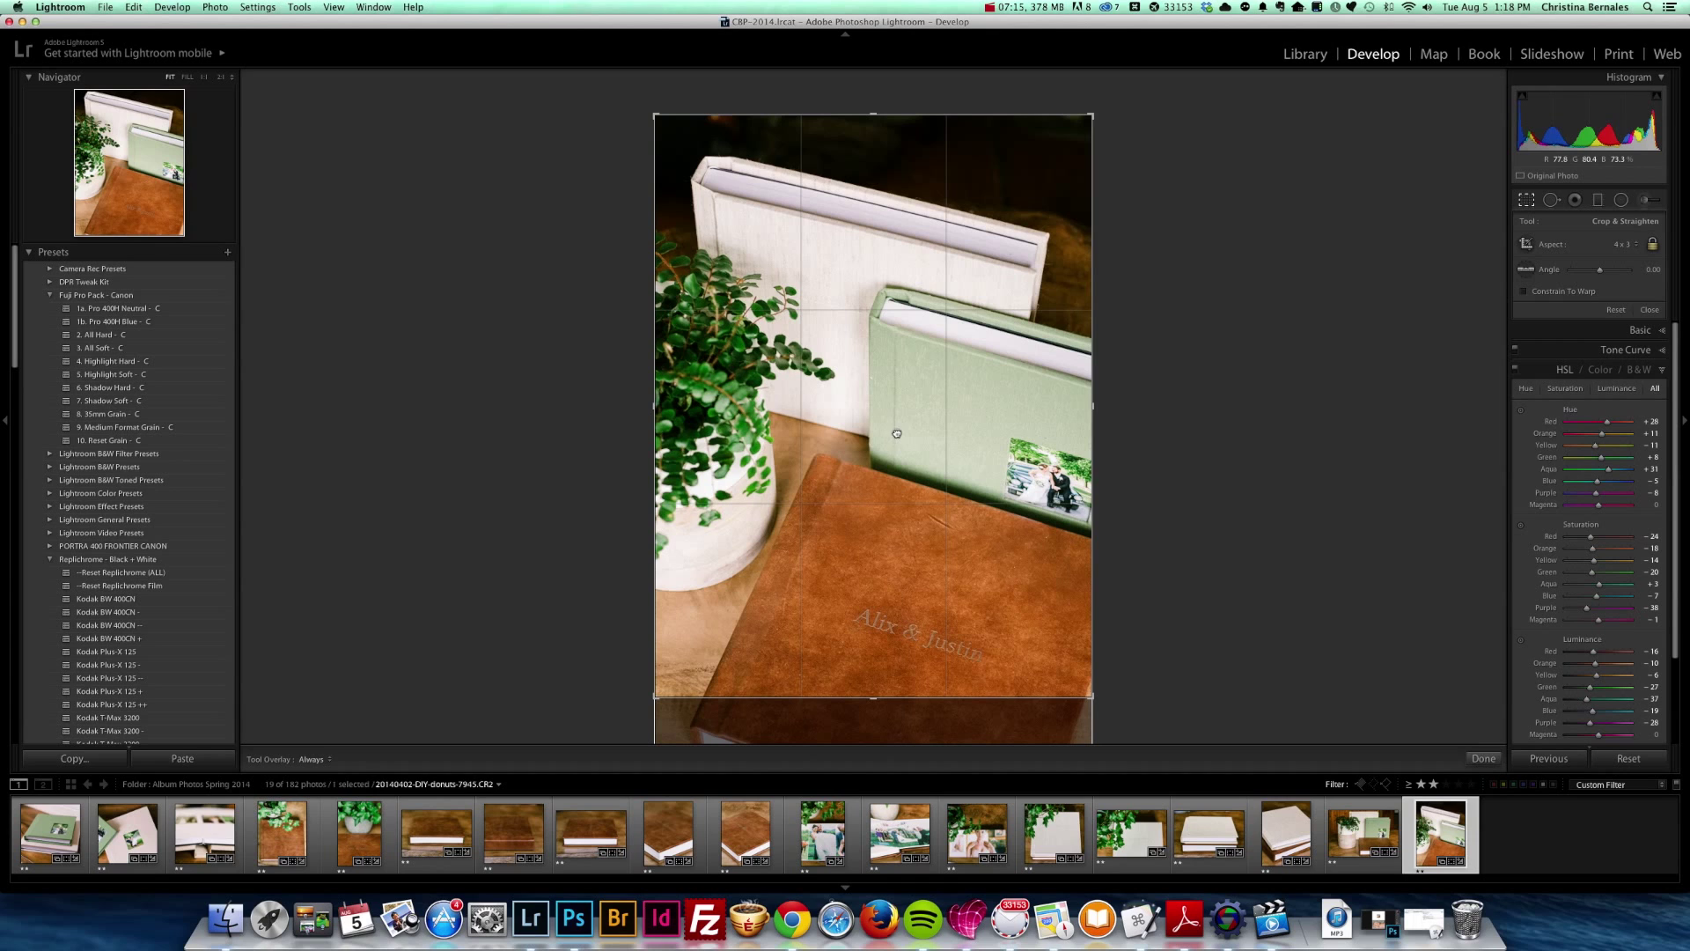
pyautogui.press('Return')
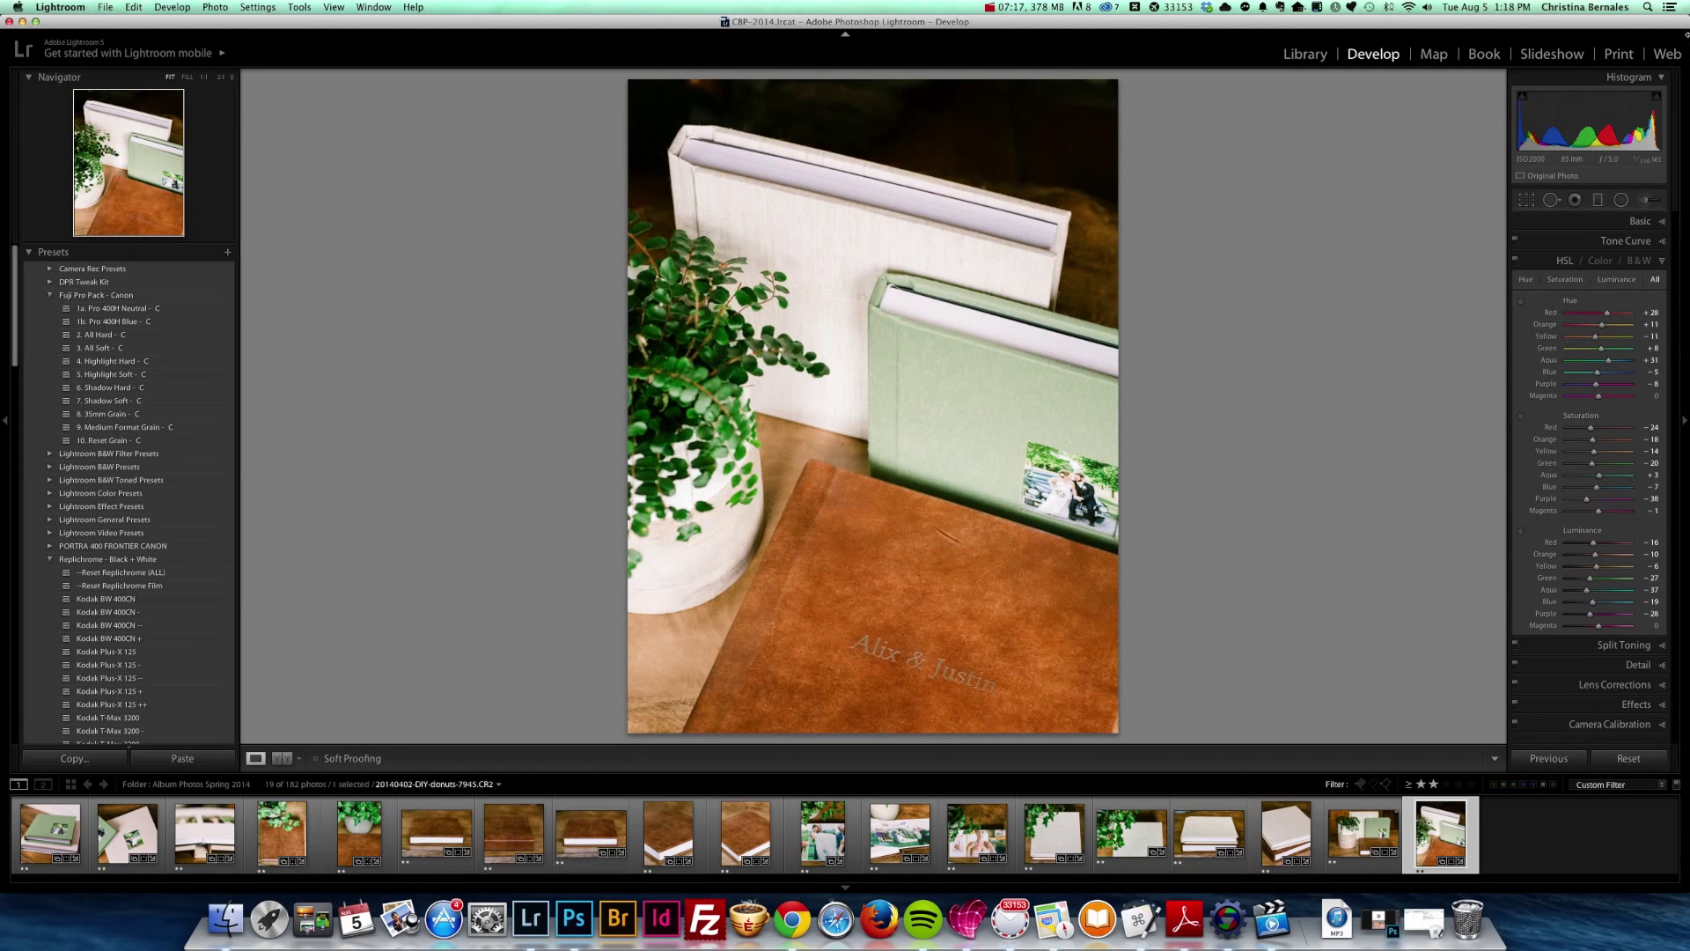
pyautogui.click(1619, 54)
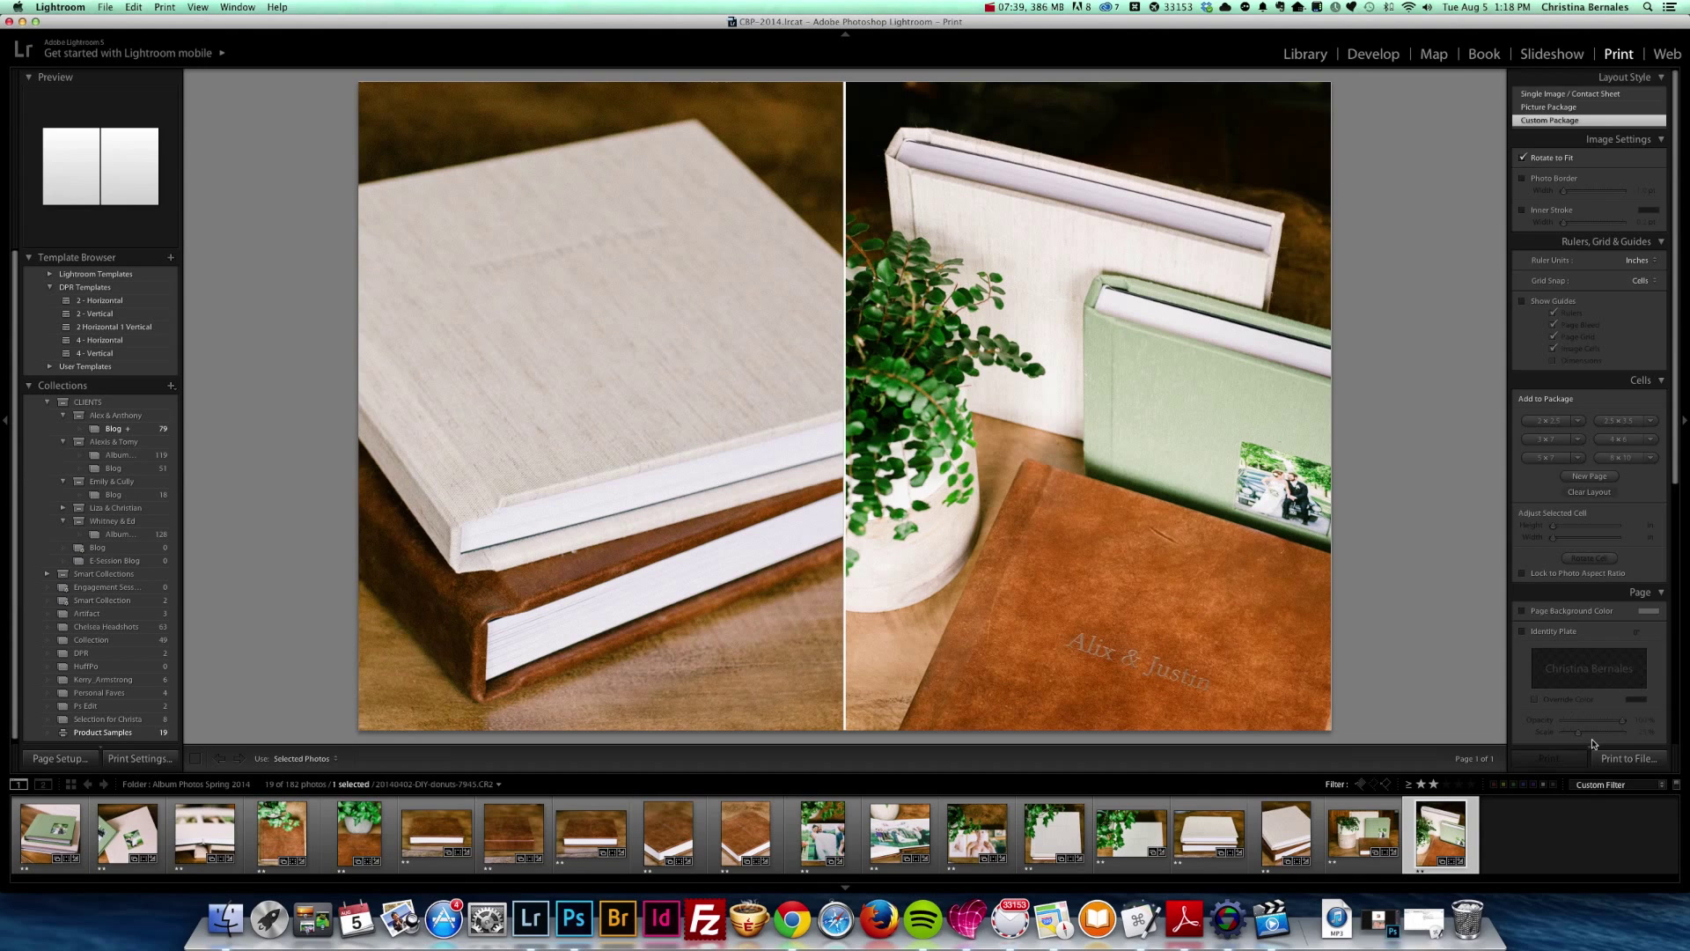
# Step: Set the print job to output a JPEG File at 190 ppi file resolution
pyautogui.scroll(-10, 1596, 682)
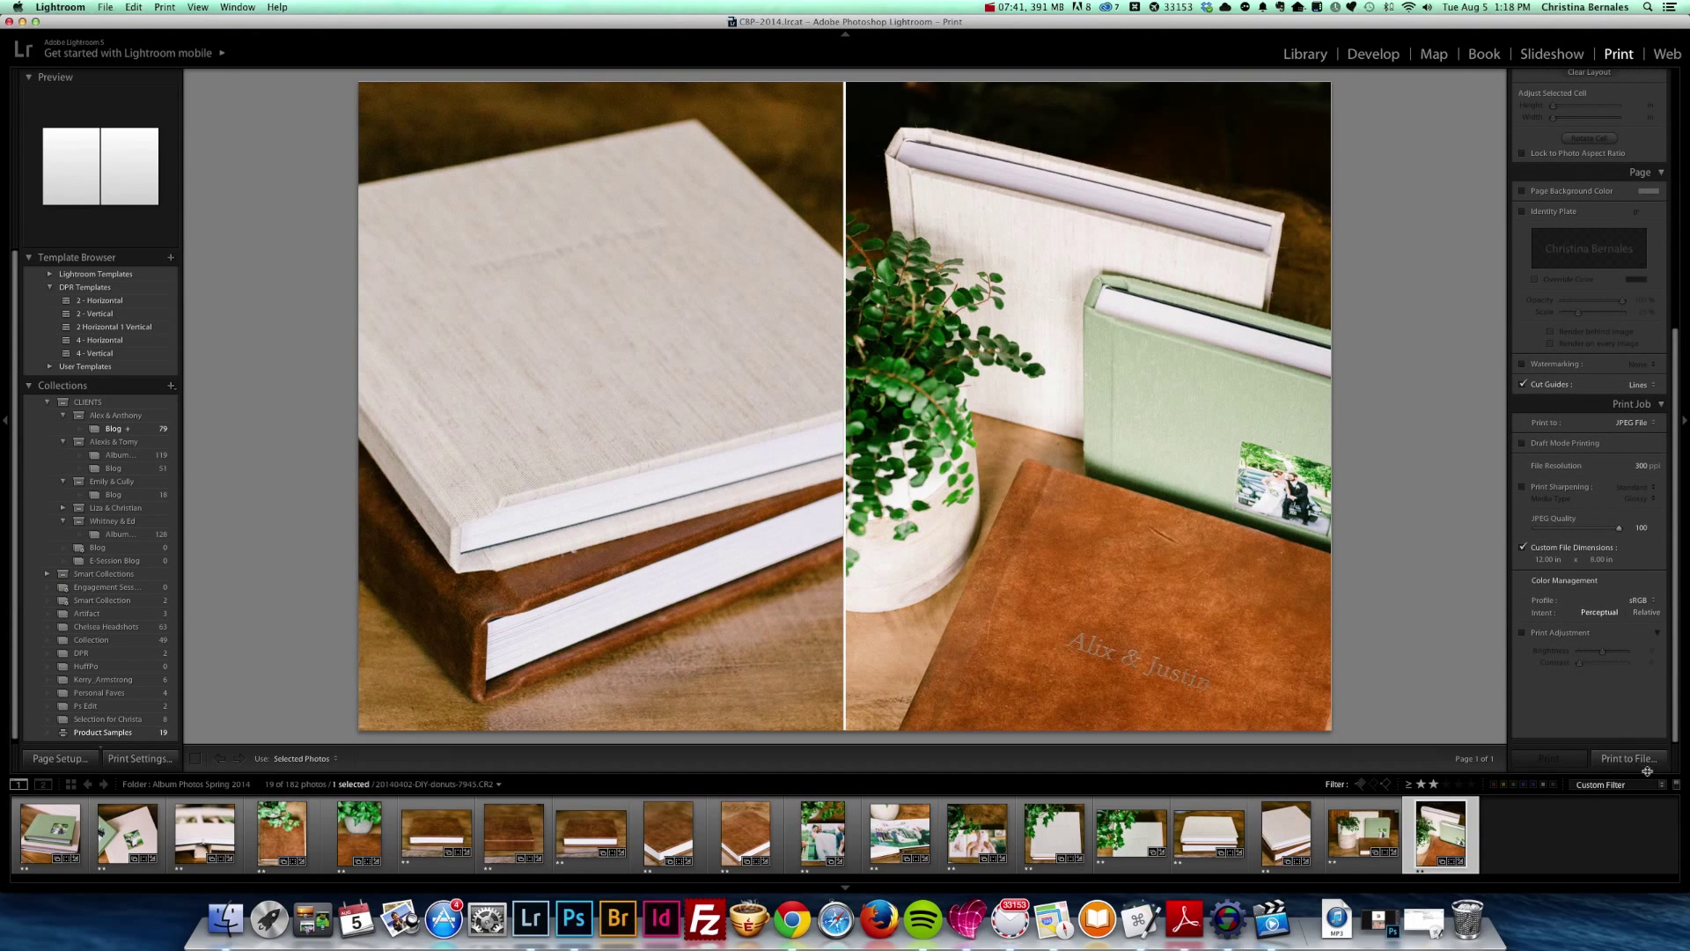
pyautogui.click(1629, 423)
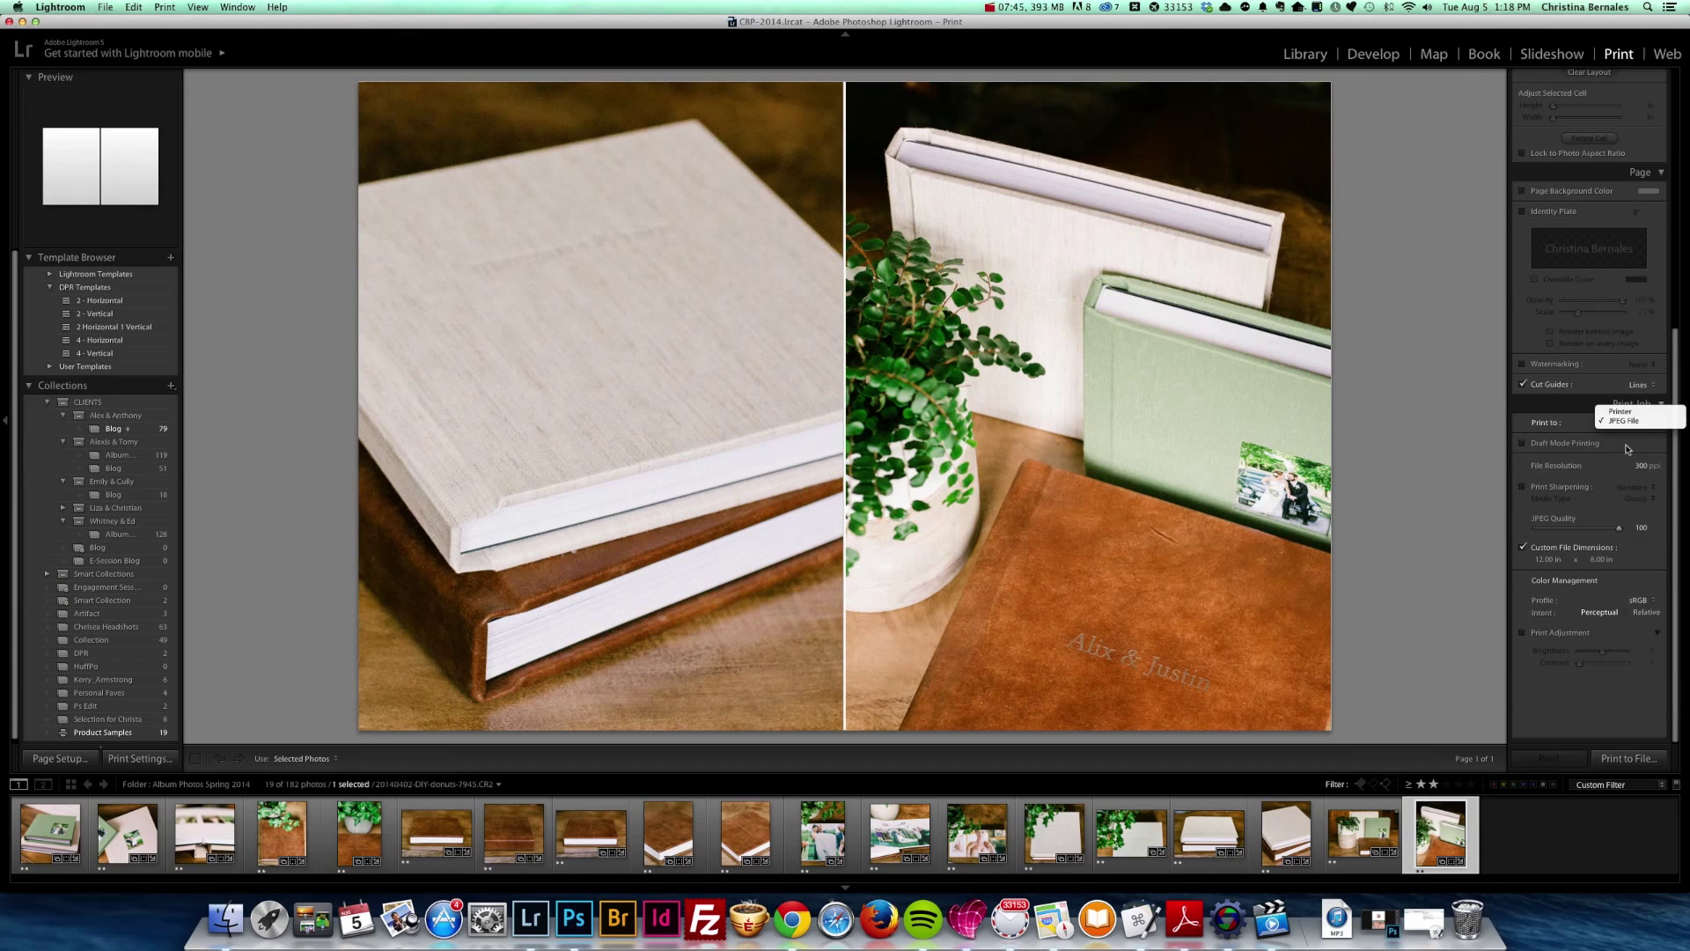
pyautogui.click(1625, 422)
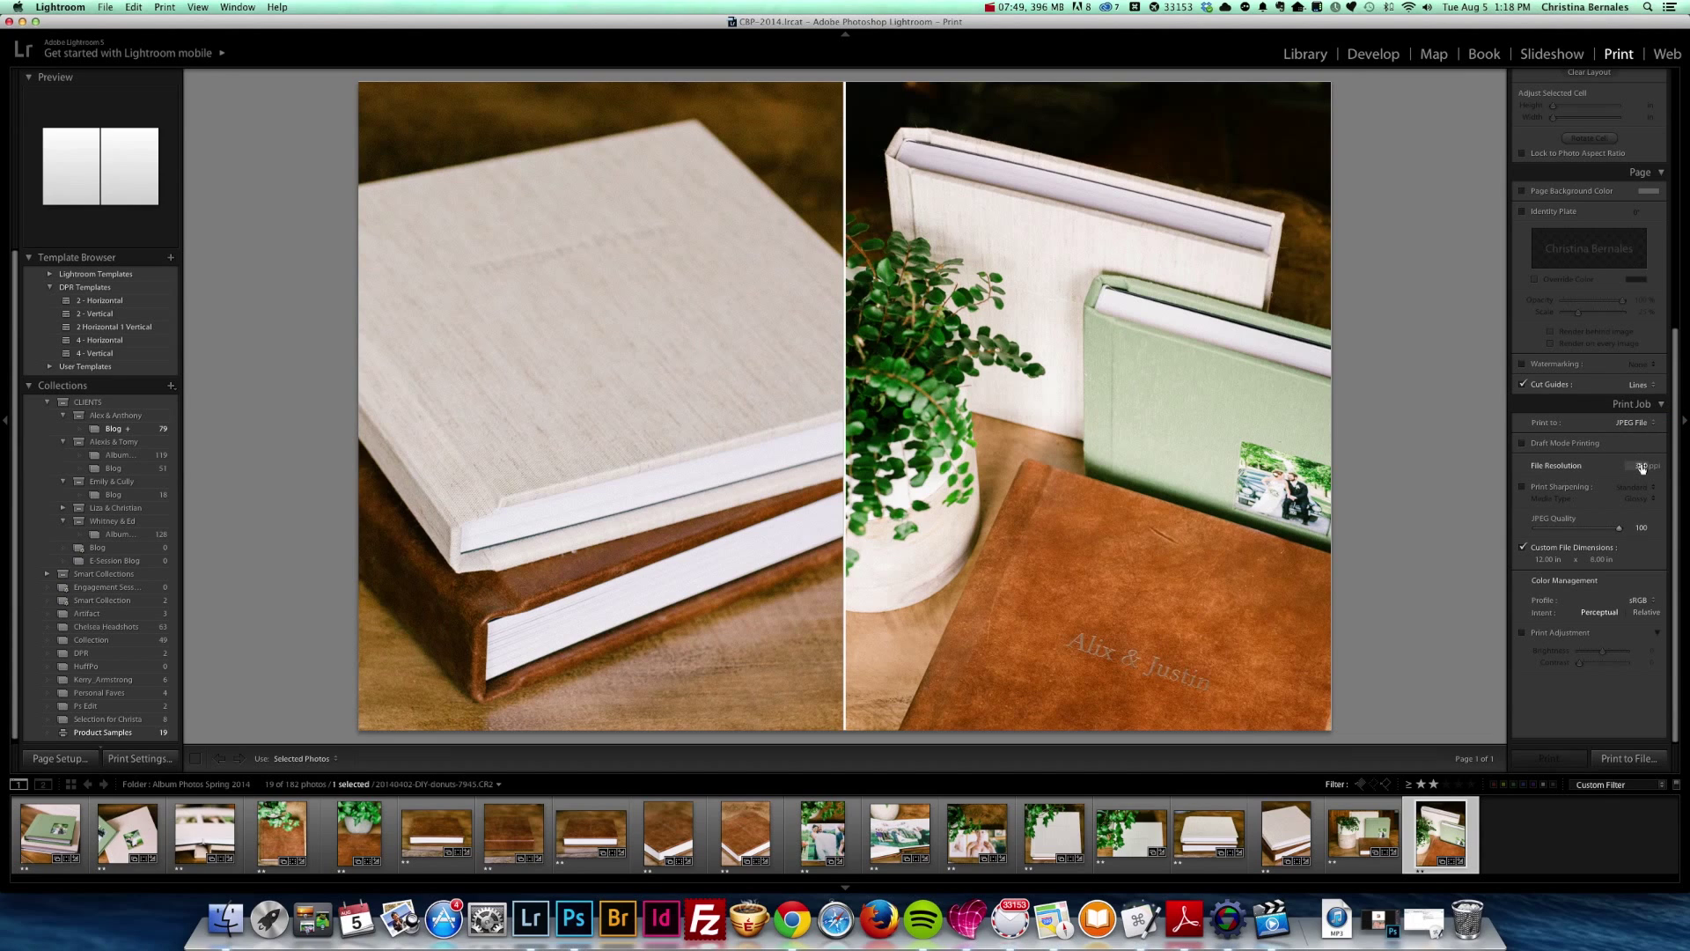
pyautogui.click(1641, 466)
pyautogui.write('190')
pyautogui.press('Return')
# Step: Turn on Low print sharpening and set the media type to Matte
pyautogui.click(1562, 489)
pyautogui.click(1633, 487)
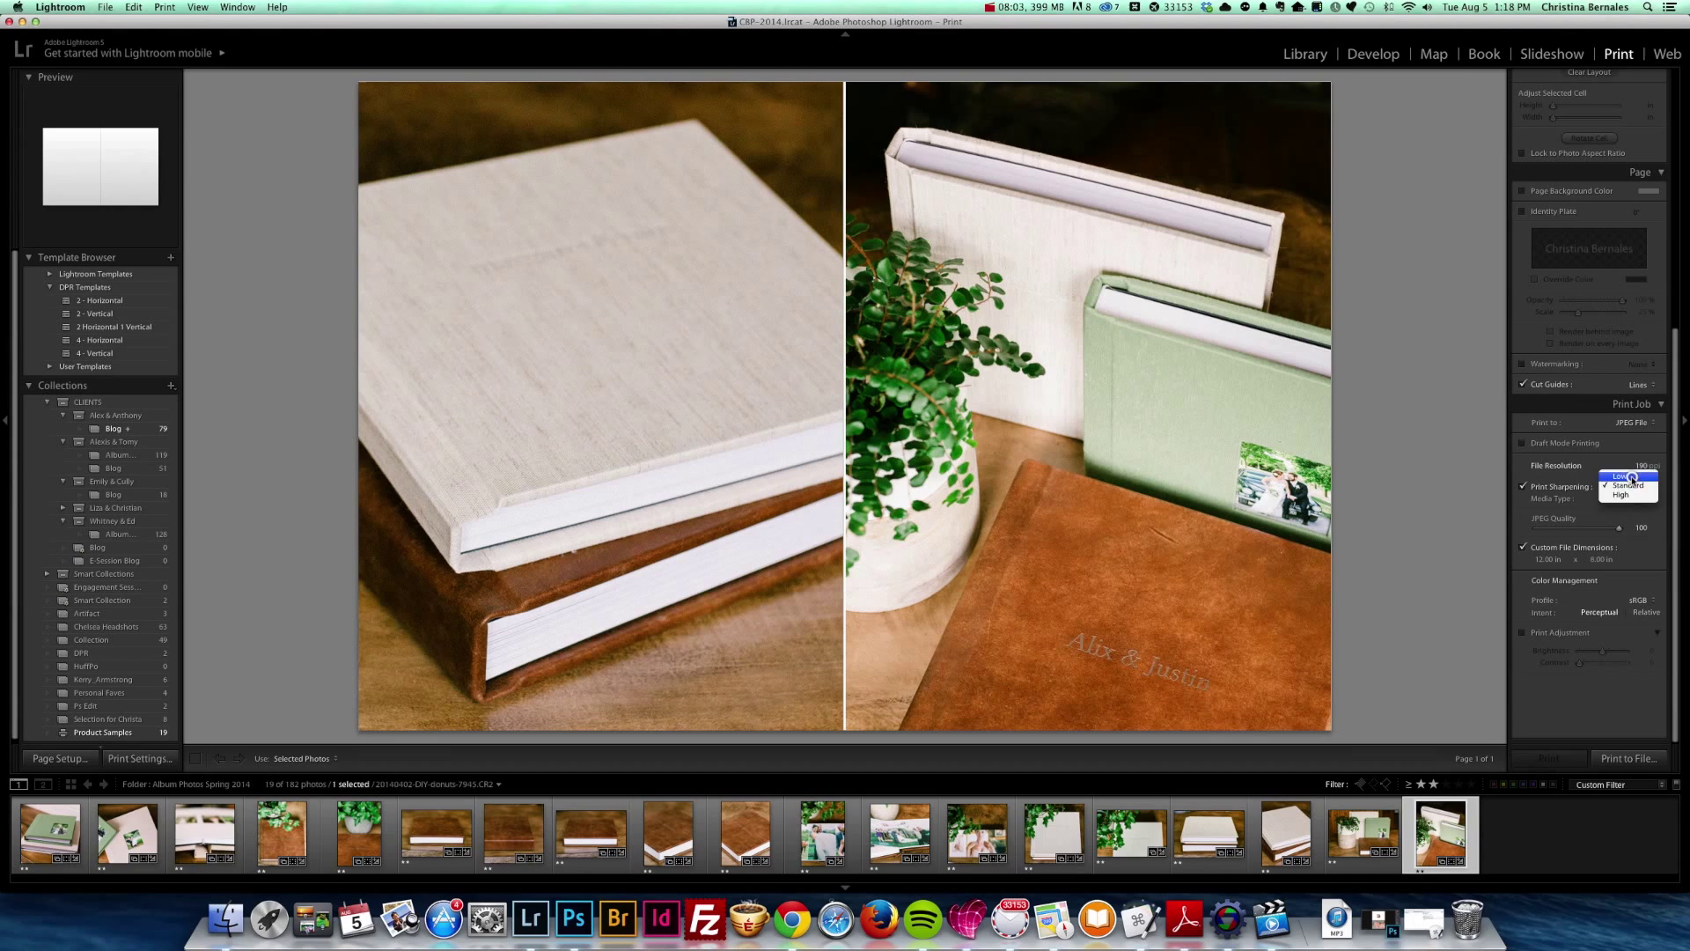
pyautogui.click(1633, 478)
pyautogui.click(1637, 487)
pyautogui.click(1620, 487)
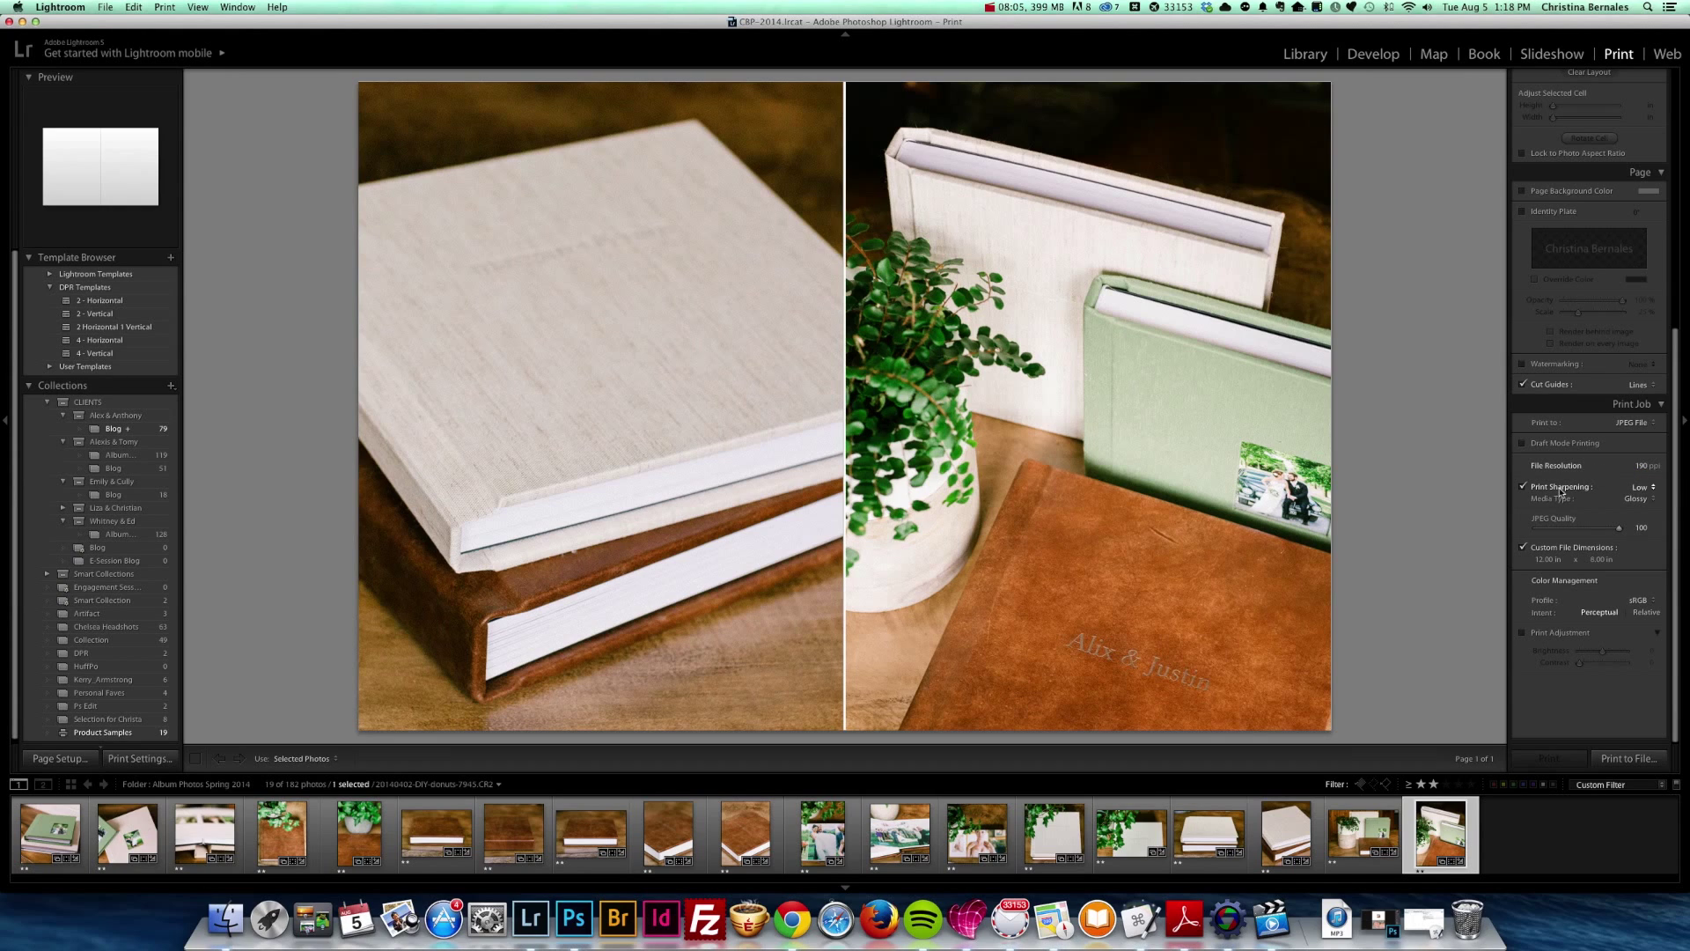
pyautogui.click(1561, 488)
pyautogui.click(1561, 488)
pyautogui.click(1635, 498)
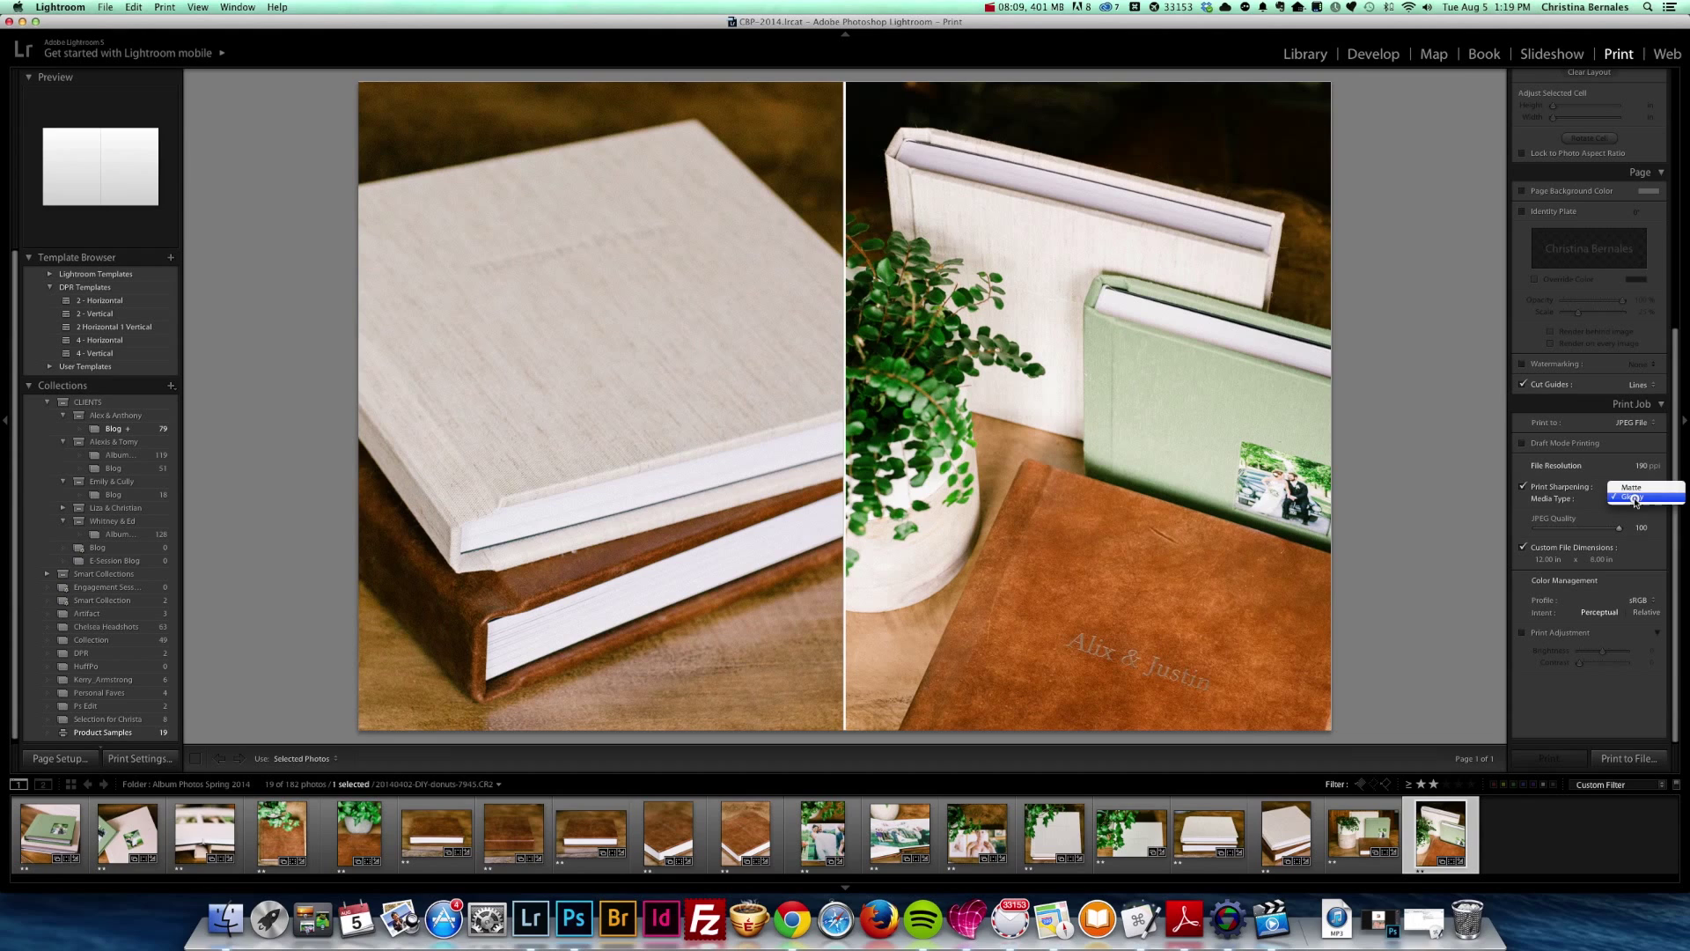
pyautogui.click(1632, 487)
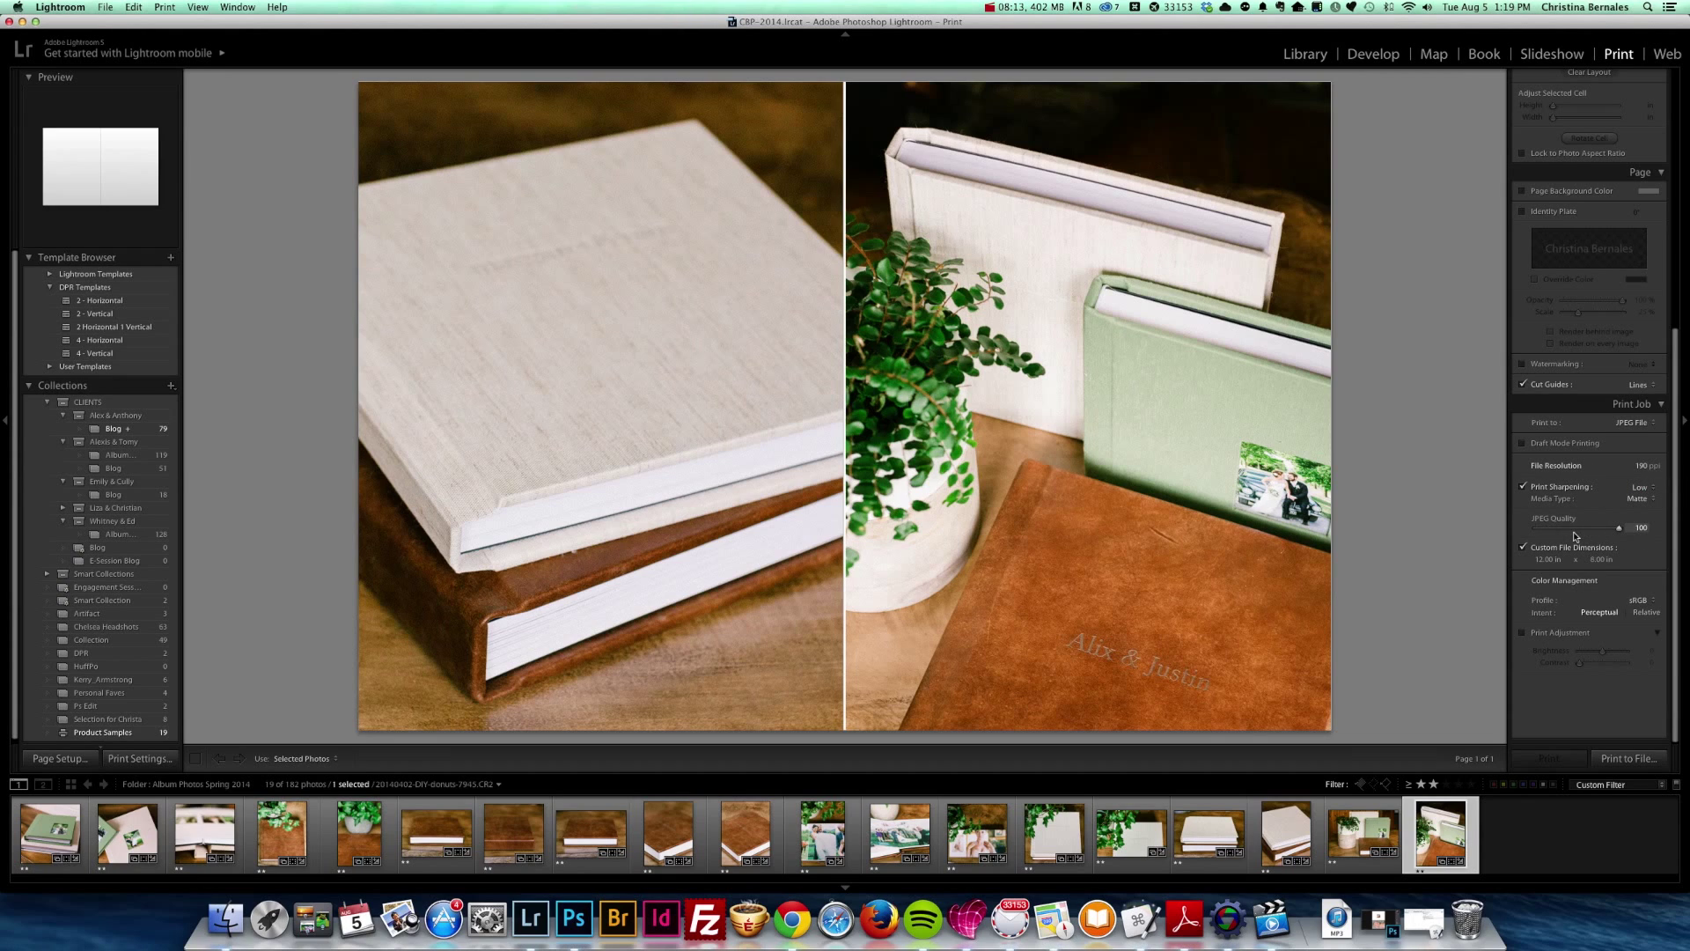
pyautogui.scroll(-1, 1584, 699)
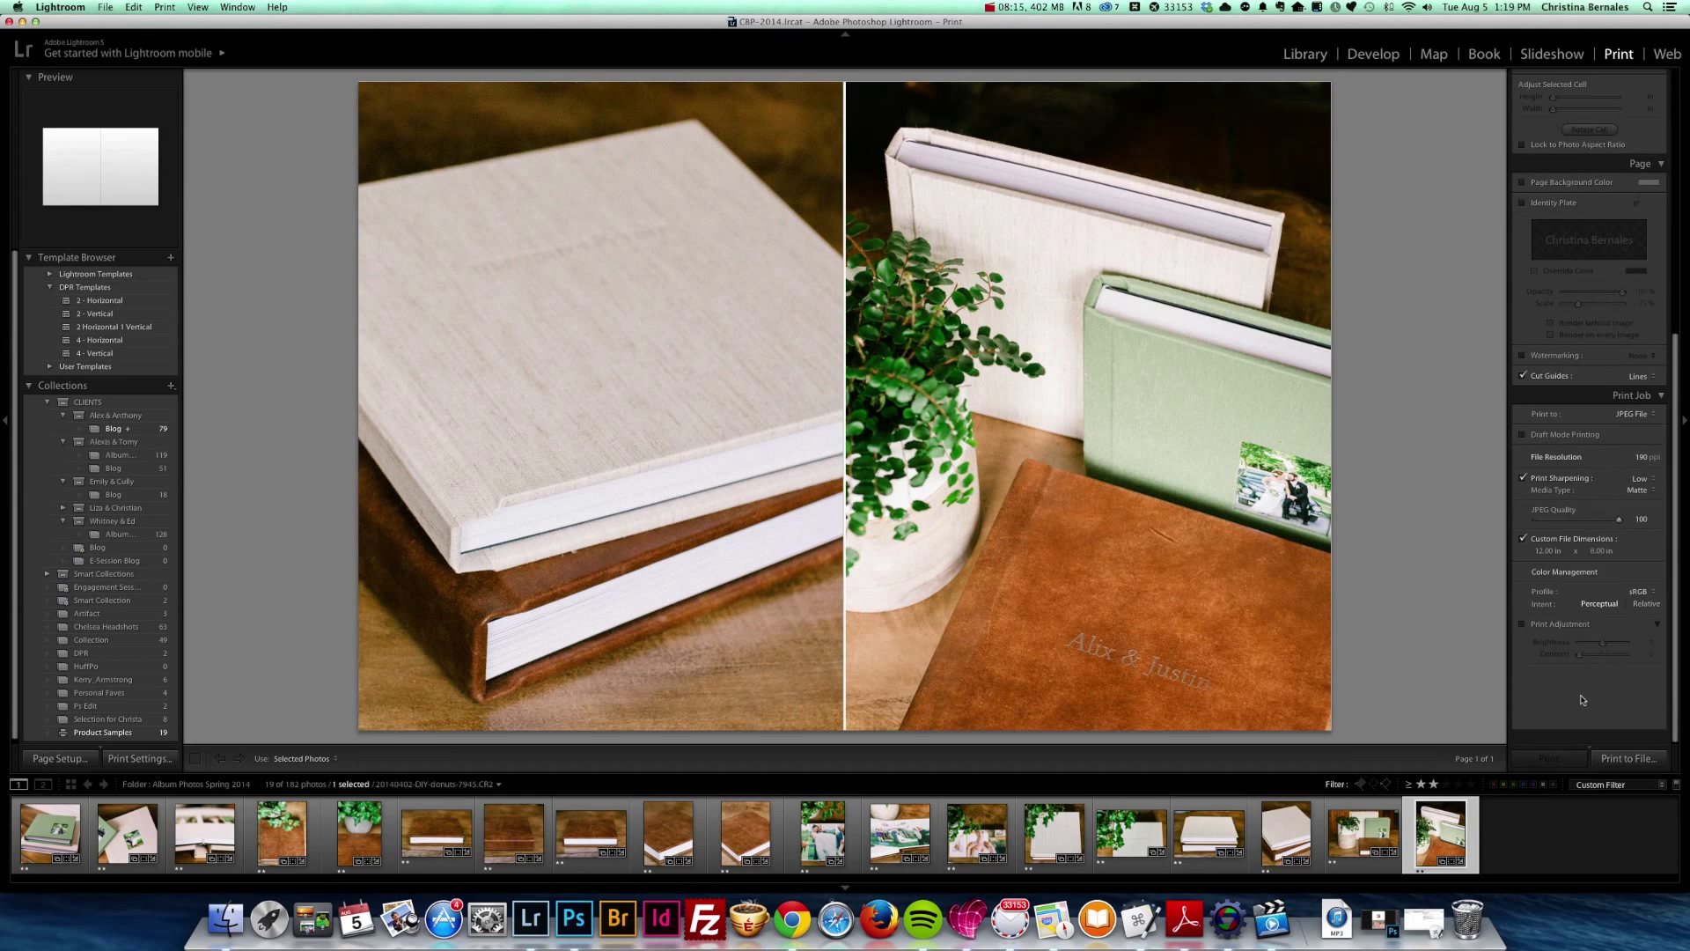
pyautogui.scroll(1, 1583, 699)
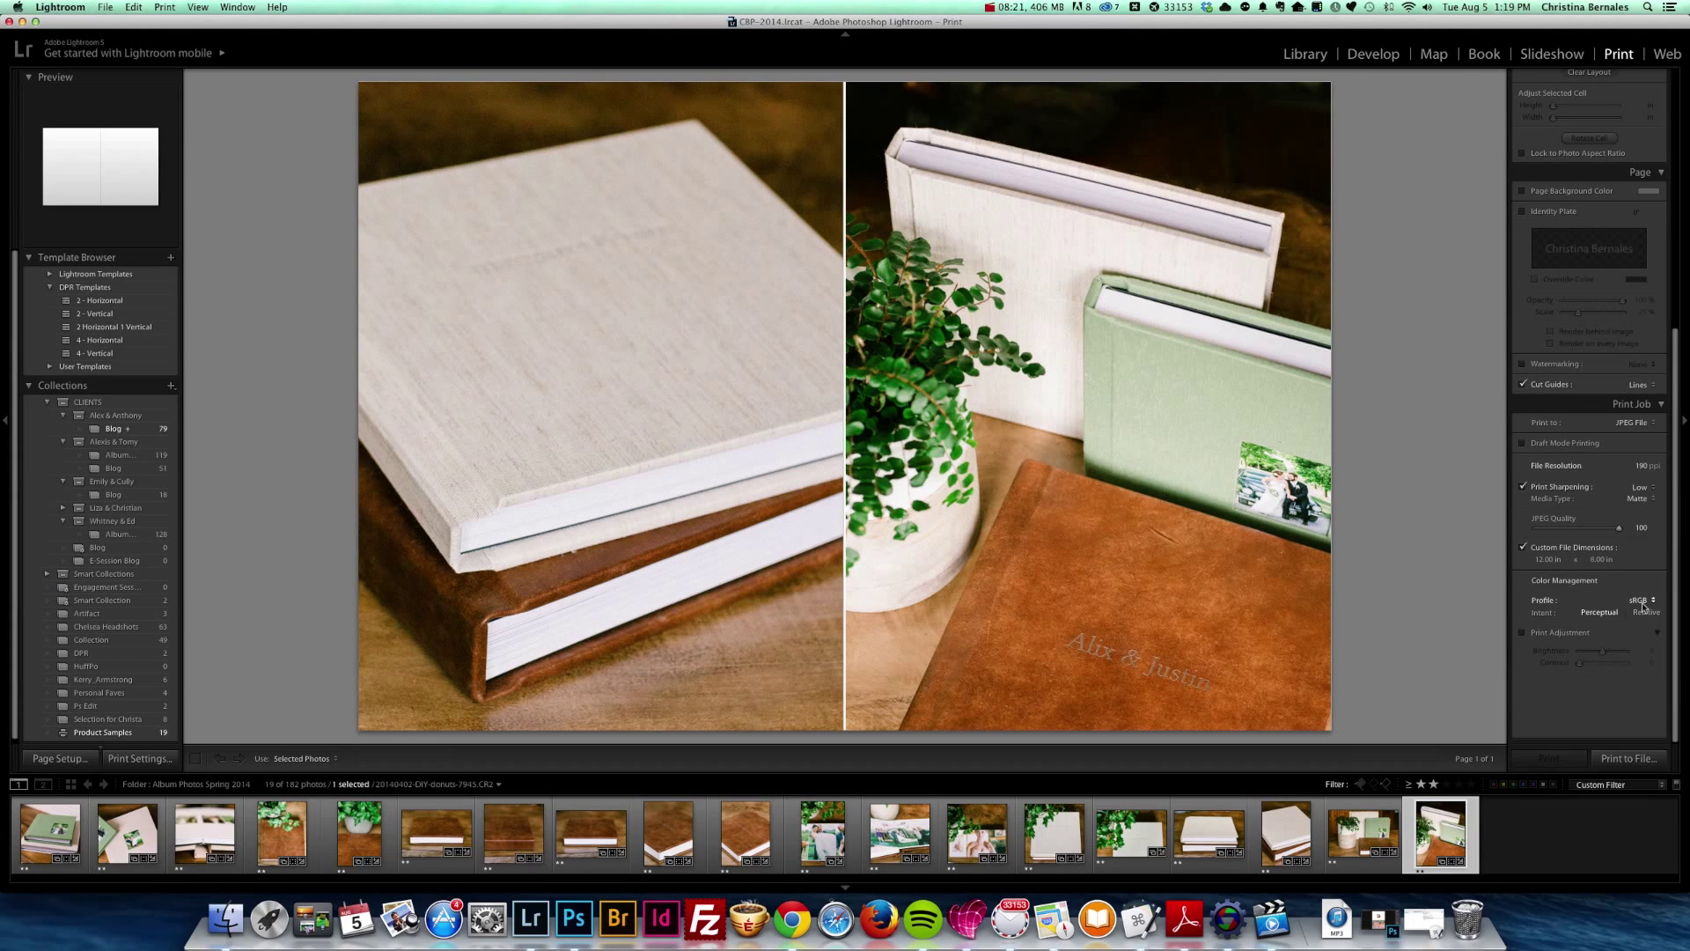
# Step: Print to file, creating a new 'JPEG Prints' folder on the Desktop
pyautogui.click(1624, 760)
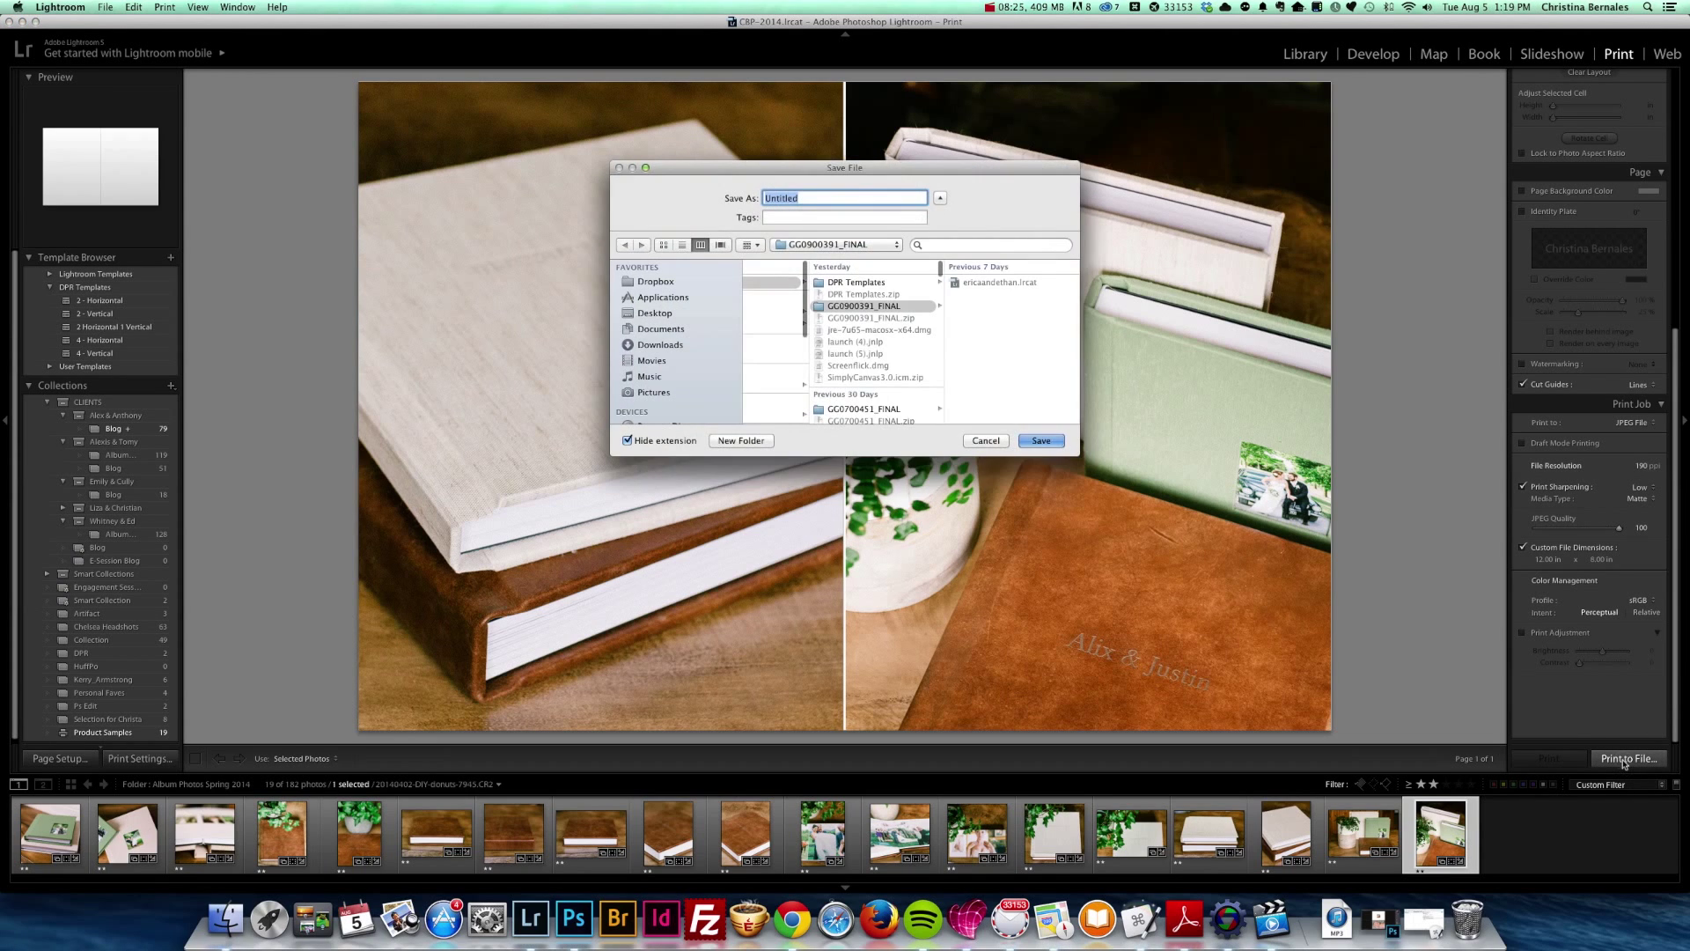
pyautogui.click(650, 312)
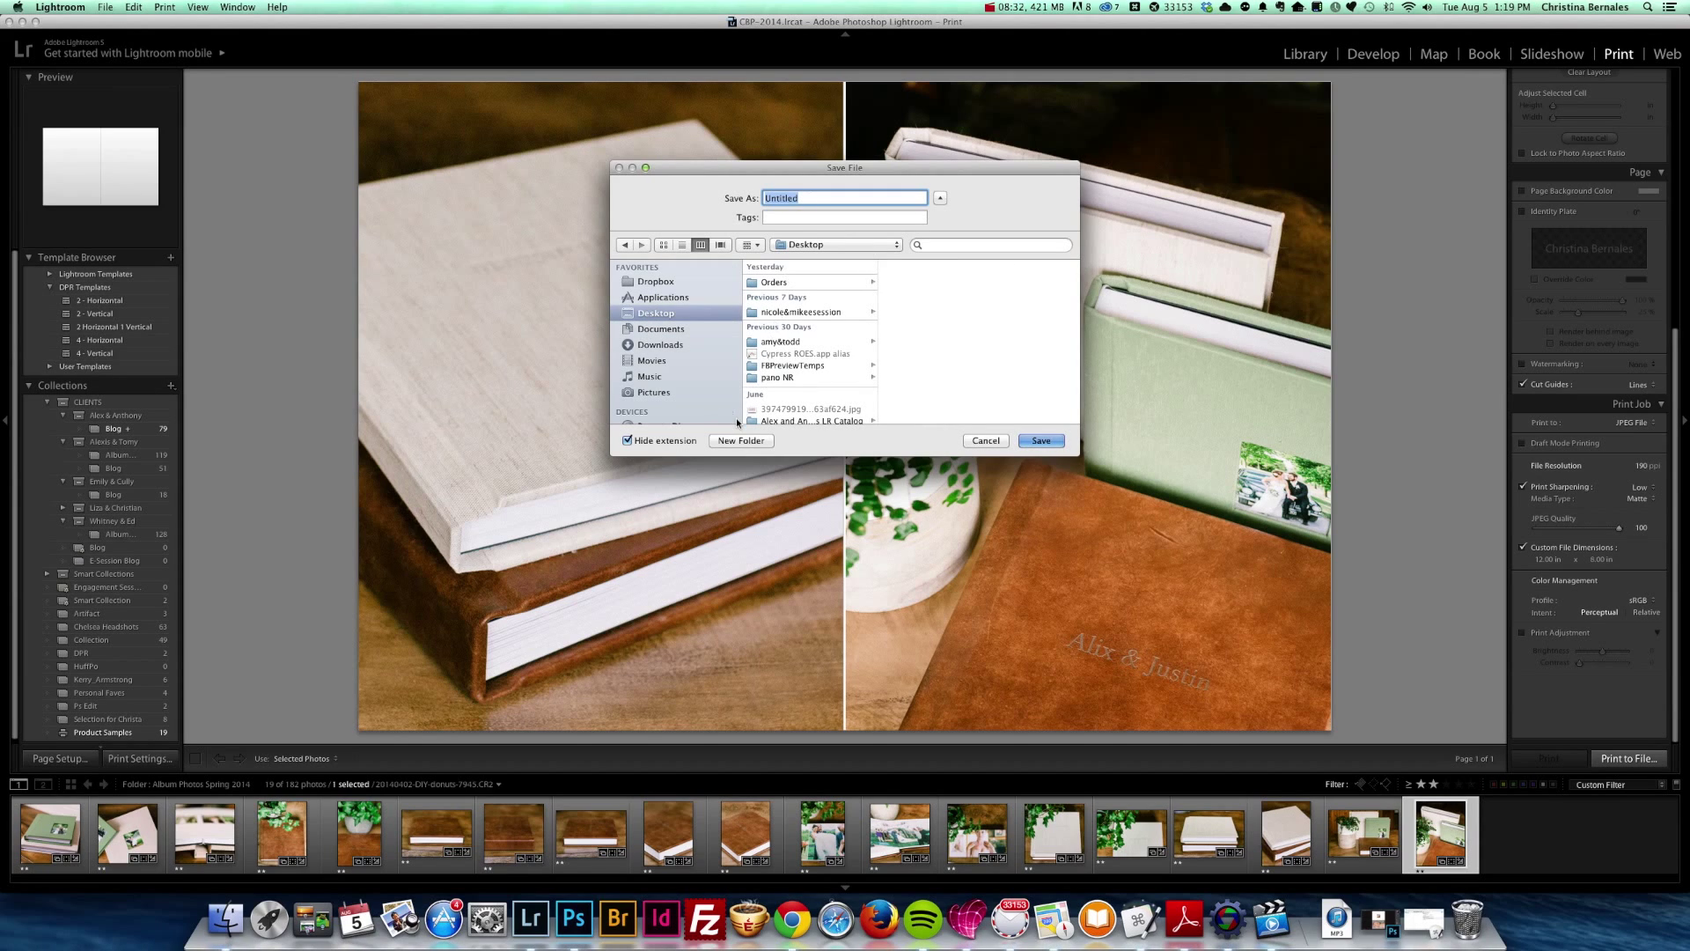
pyautogui.click(736, 442)
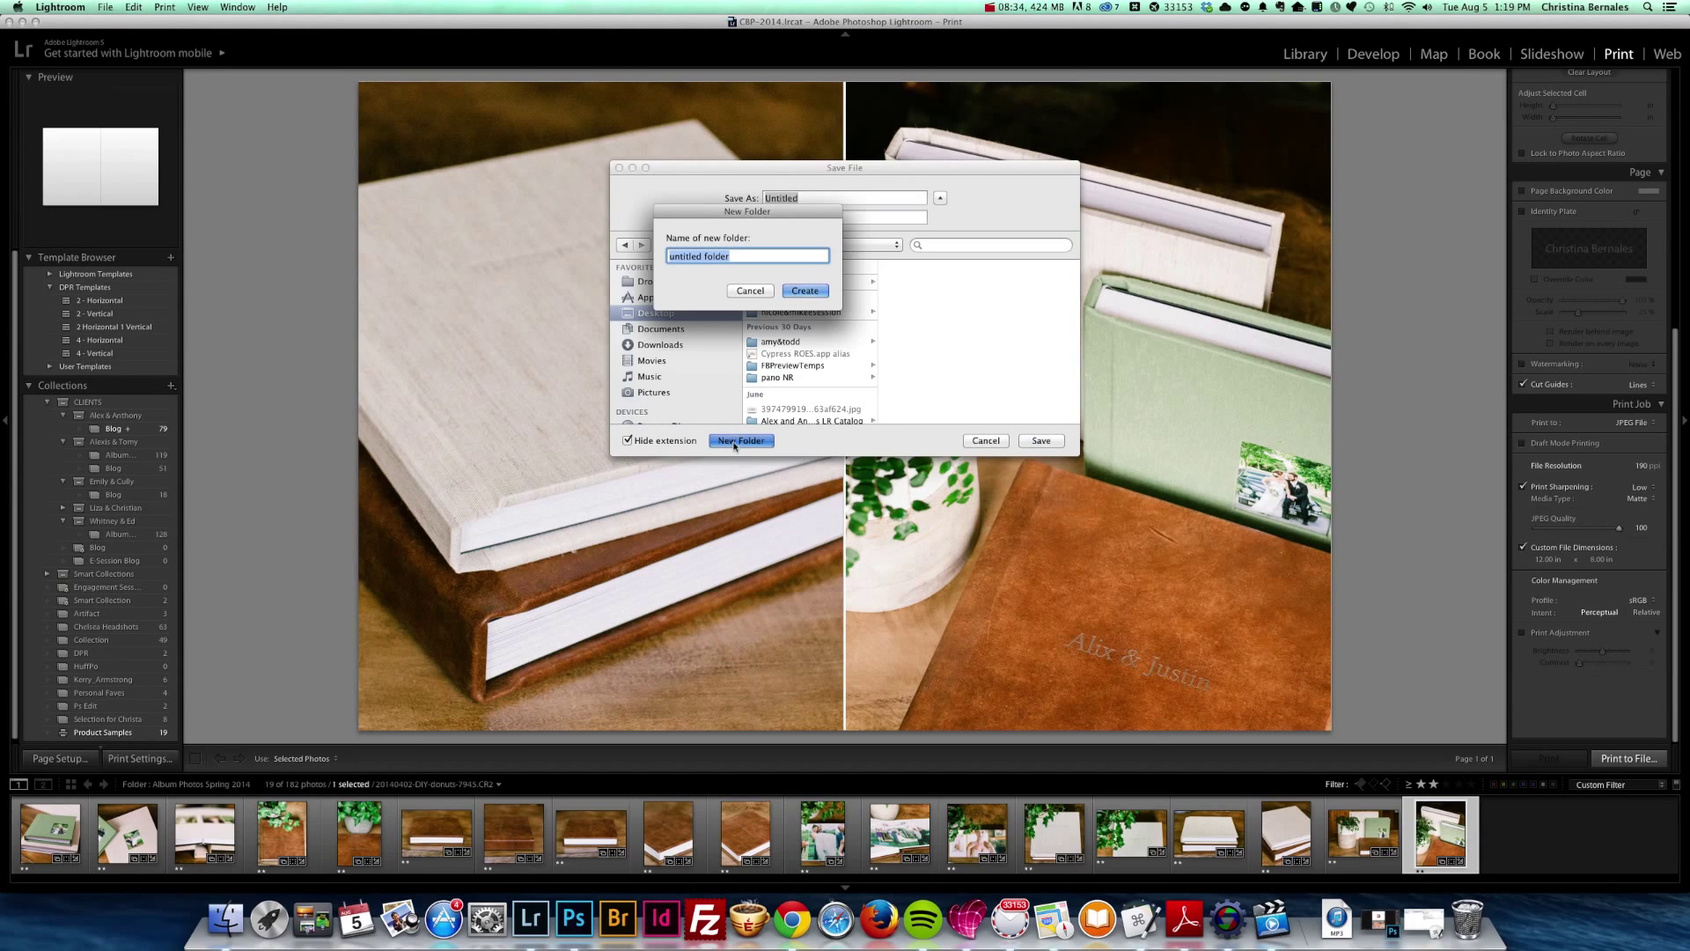
pyautogui.write('JPEG Prints')
pyautogui.click(801, 291)
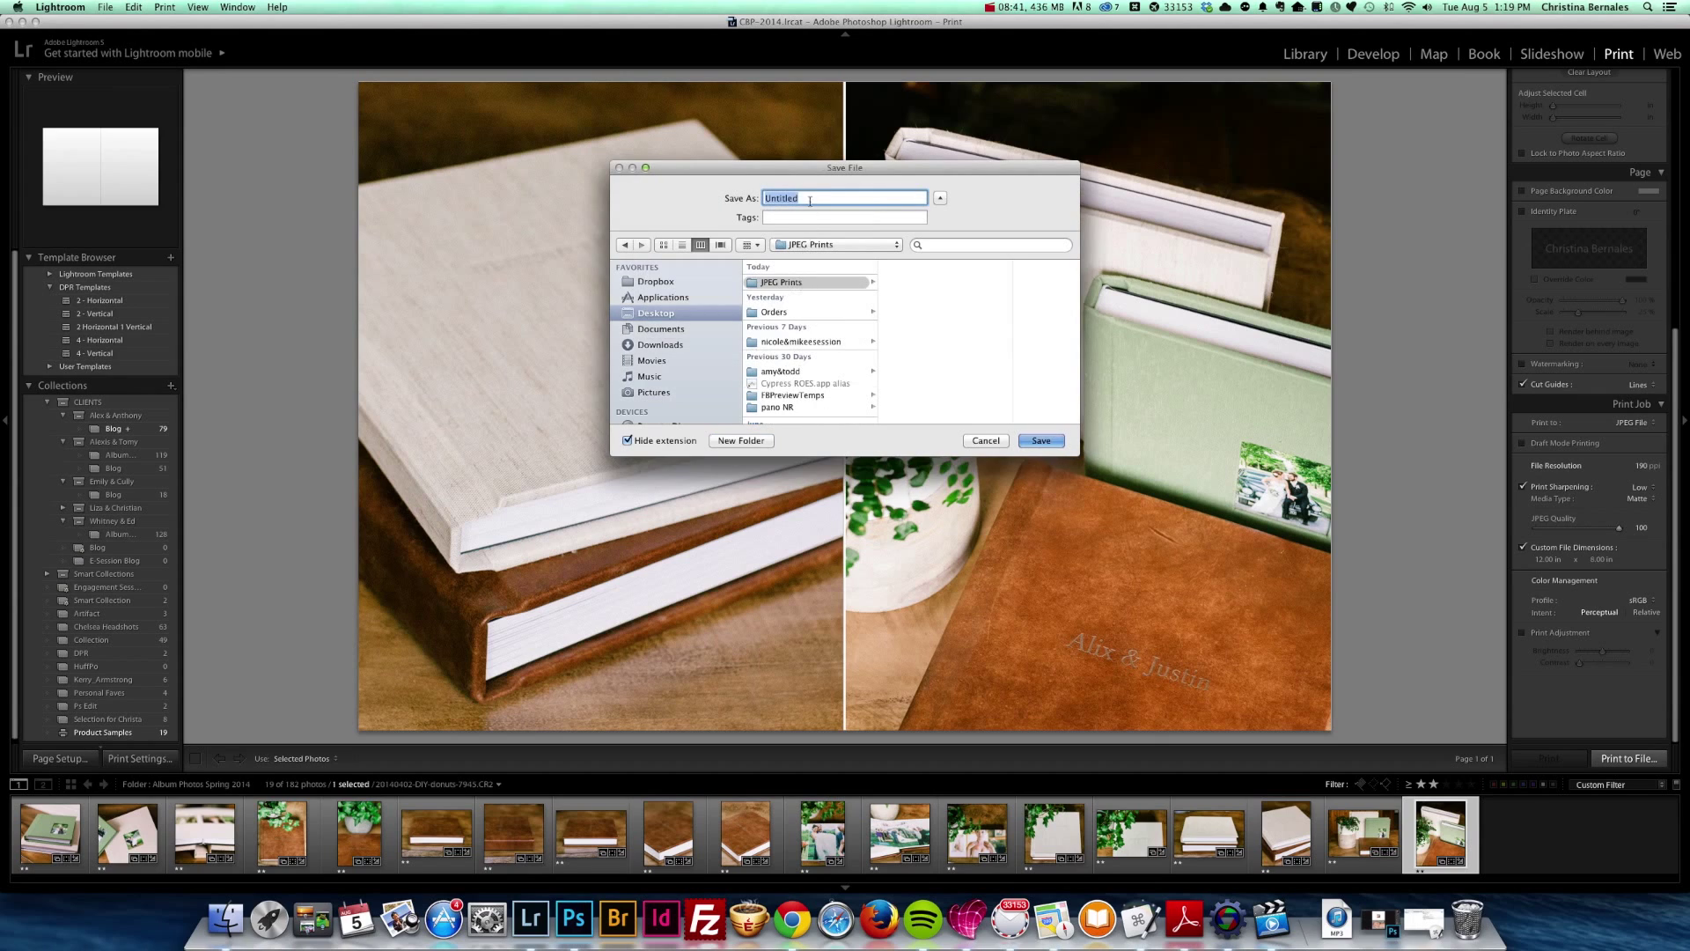
# Step: Name the file 'album-dyptych' and save the diptych JPEG there
pyautogui.write('album-sy')
pyautogui.press('BackSpace')
pyautogui.press('BackSpace')
pyautogui.write('dyp')
pyautogui.press('BackSpace')
pyautogui.press('BackSpace')
pyautogui.write('i')
pyautogui.press('BackSpace')
pyautogui.write('yptych')
pyautogui.click(1055, 441)
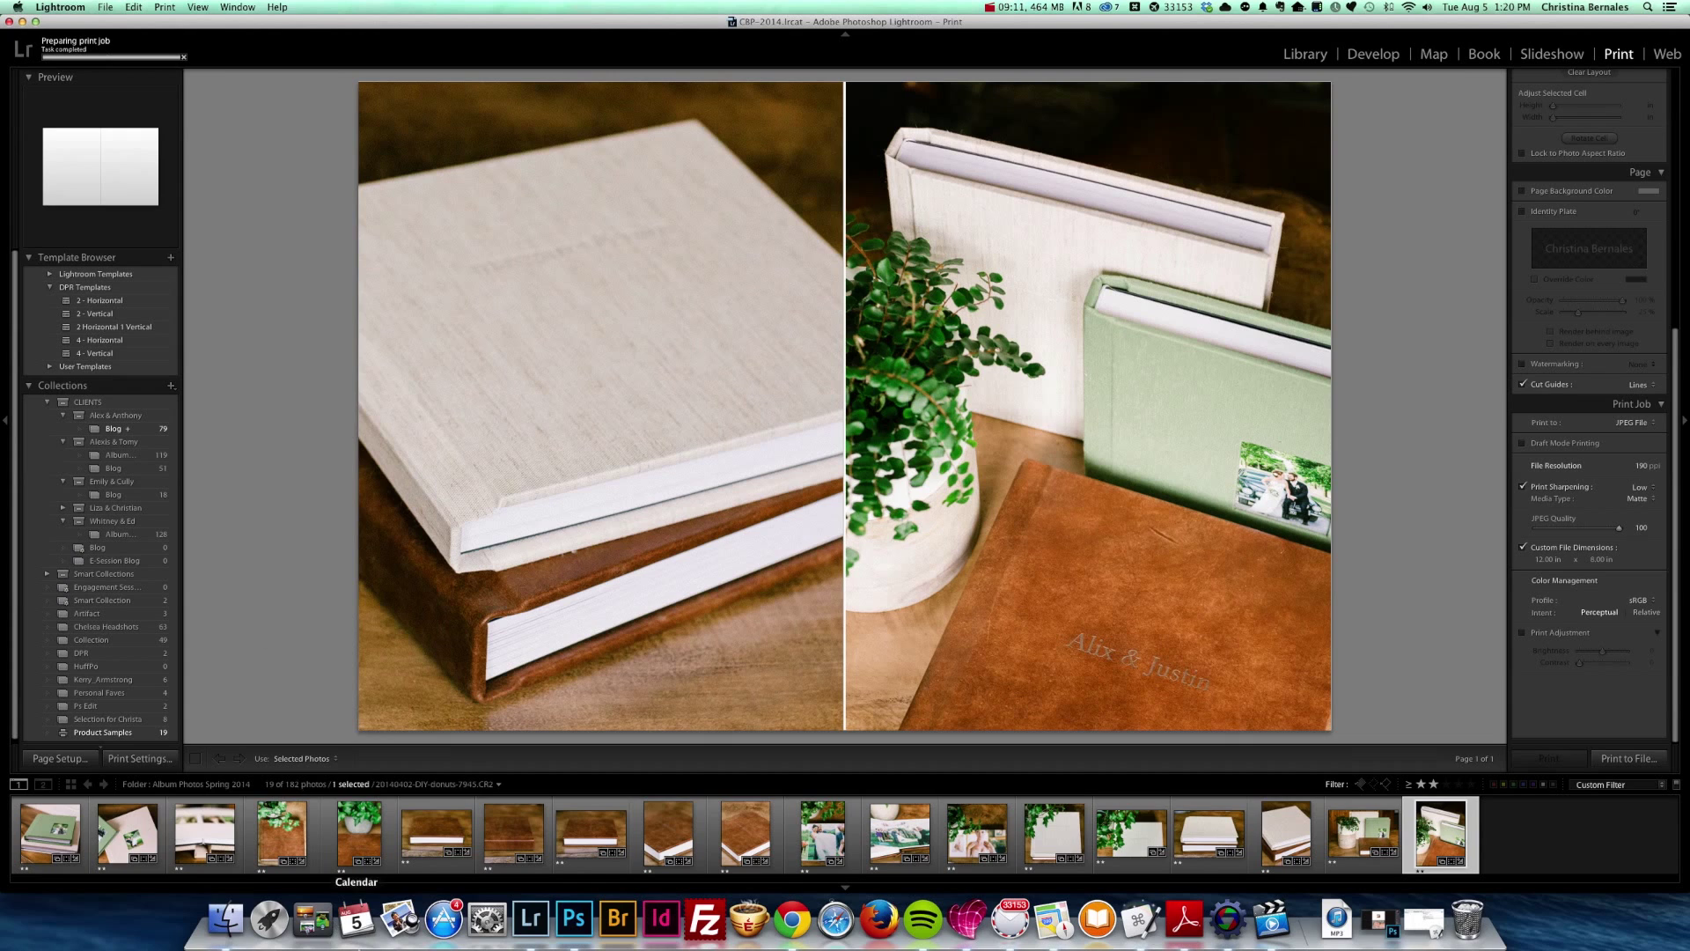
# Step: Check album-dyptych.jpg in the Desktop's JPEG Prints folder with an enlarged preview, then go back to Lightroom
pyautogui.click(226, 918)
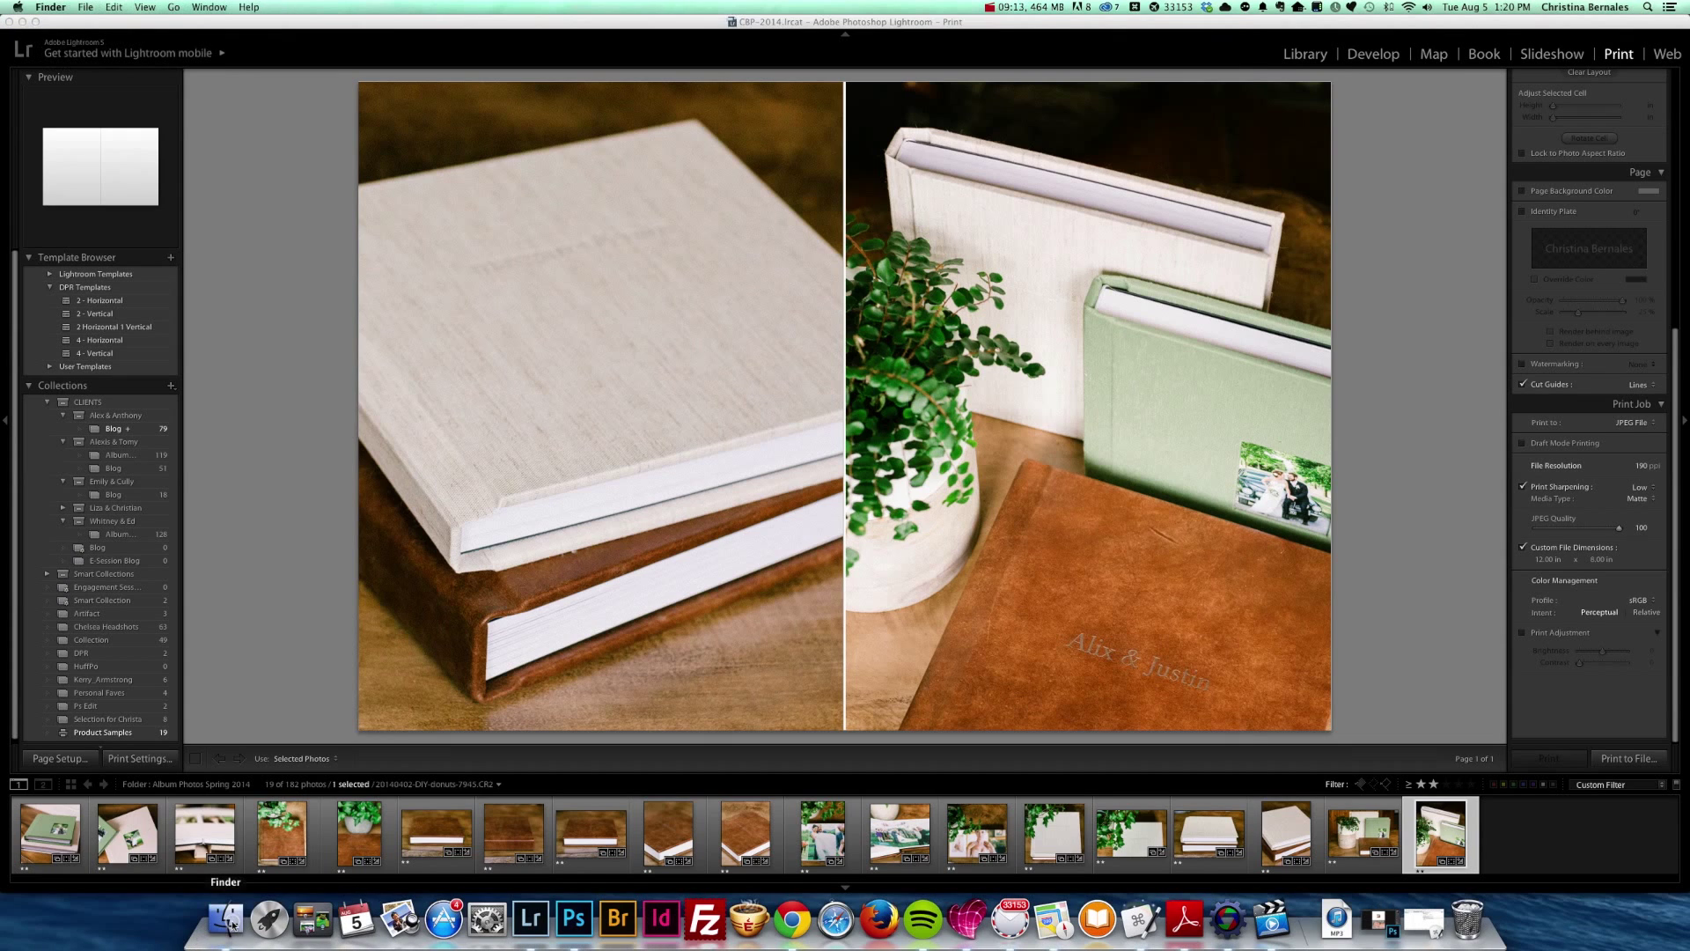
pyautogui.click(213, 136)
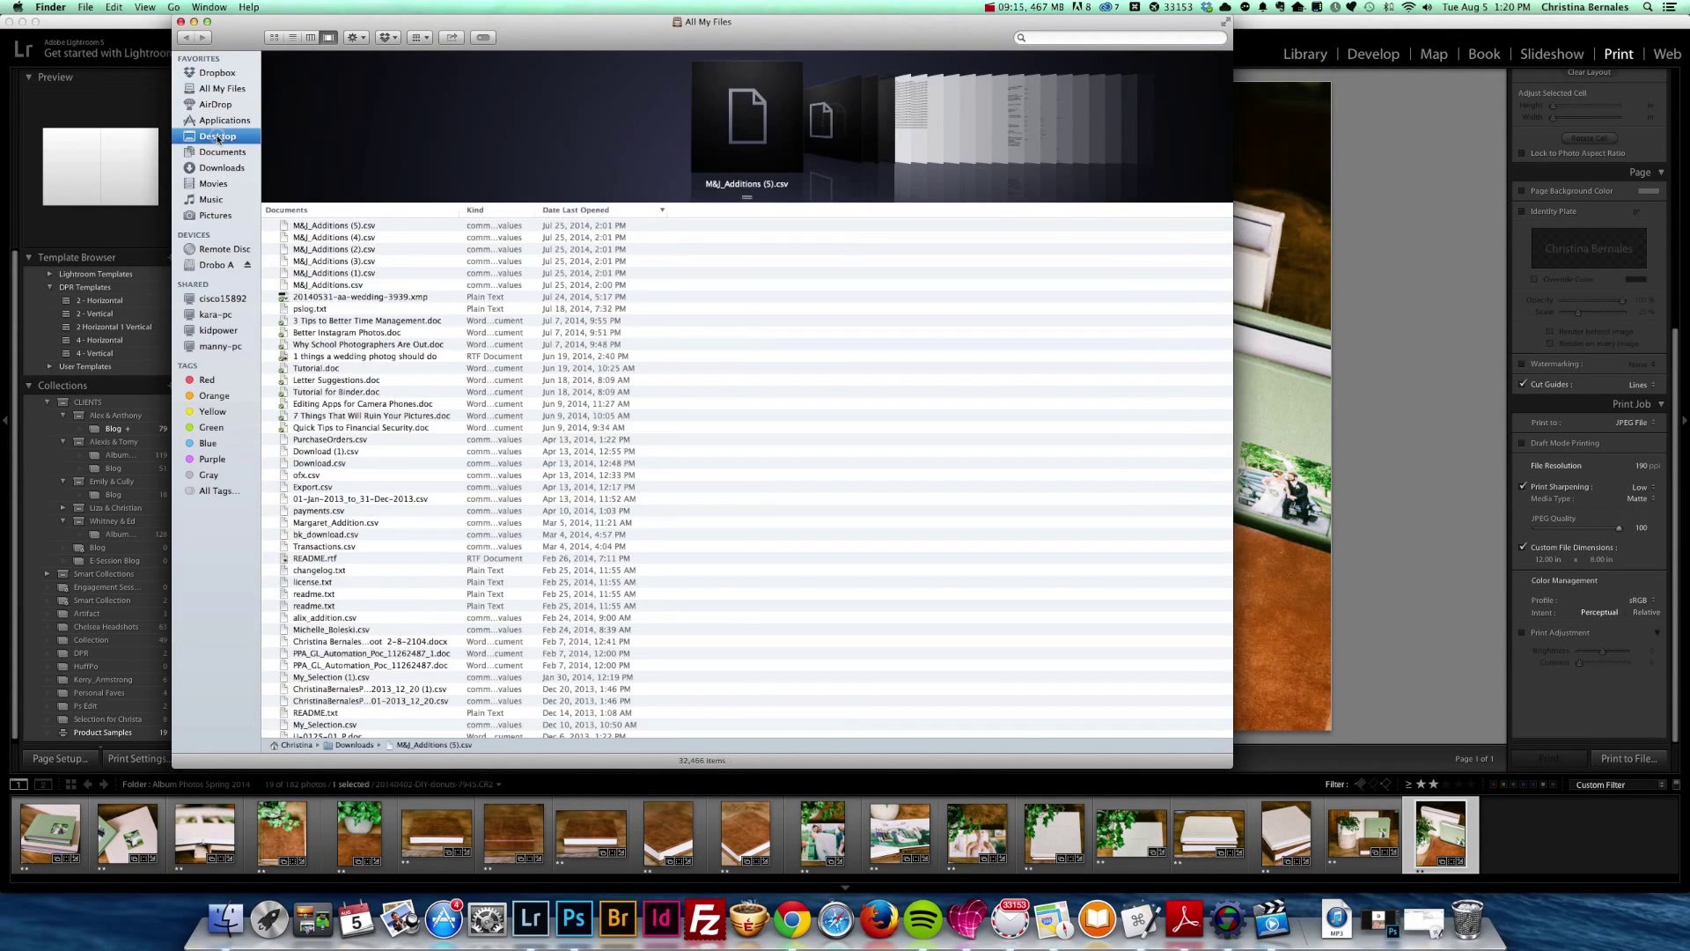
pyautogui.doubleClick(317, 227)
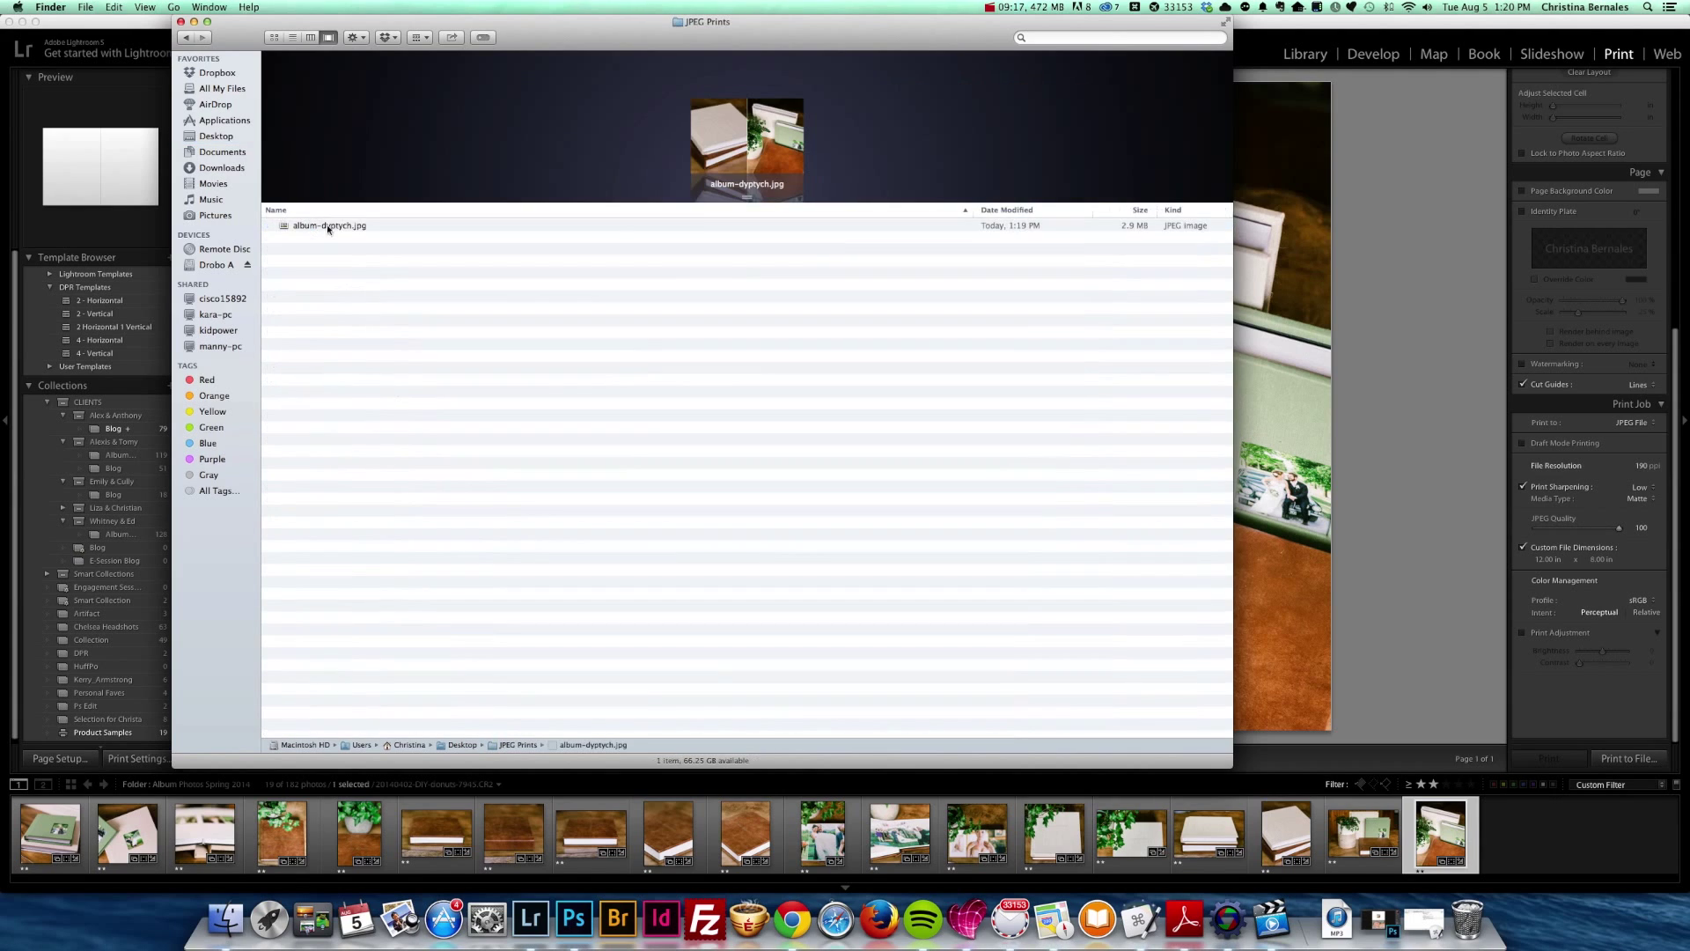
pyautogui.click(325, 226)
pyautogui.moveTo(747, 198); pyautogui.dragTo(732, 649)
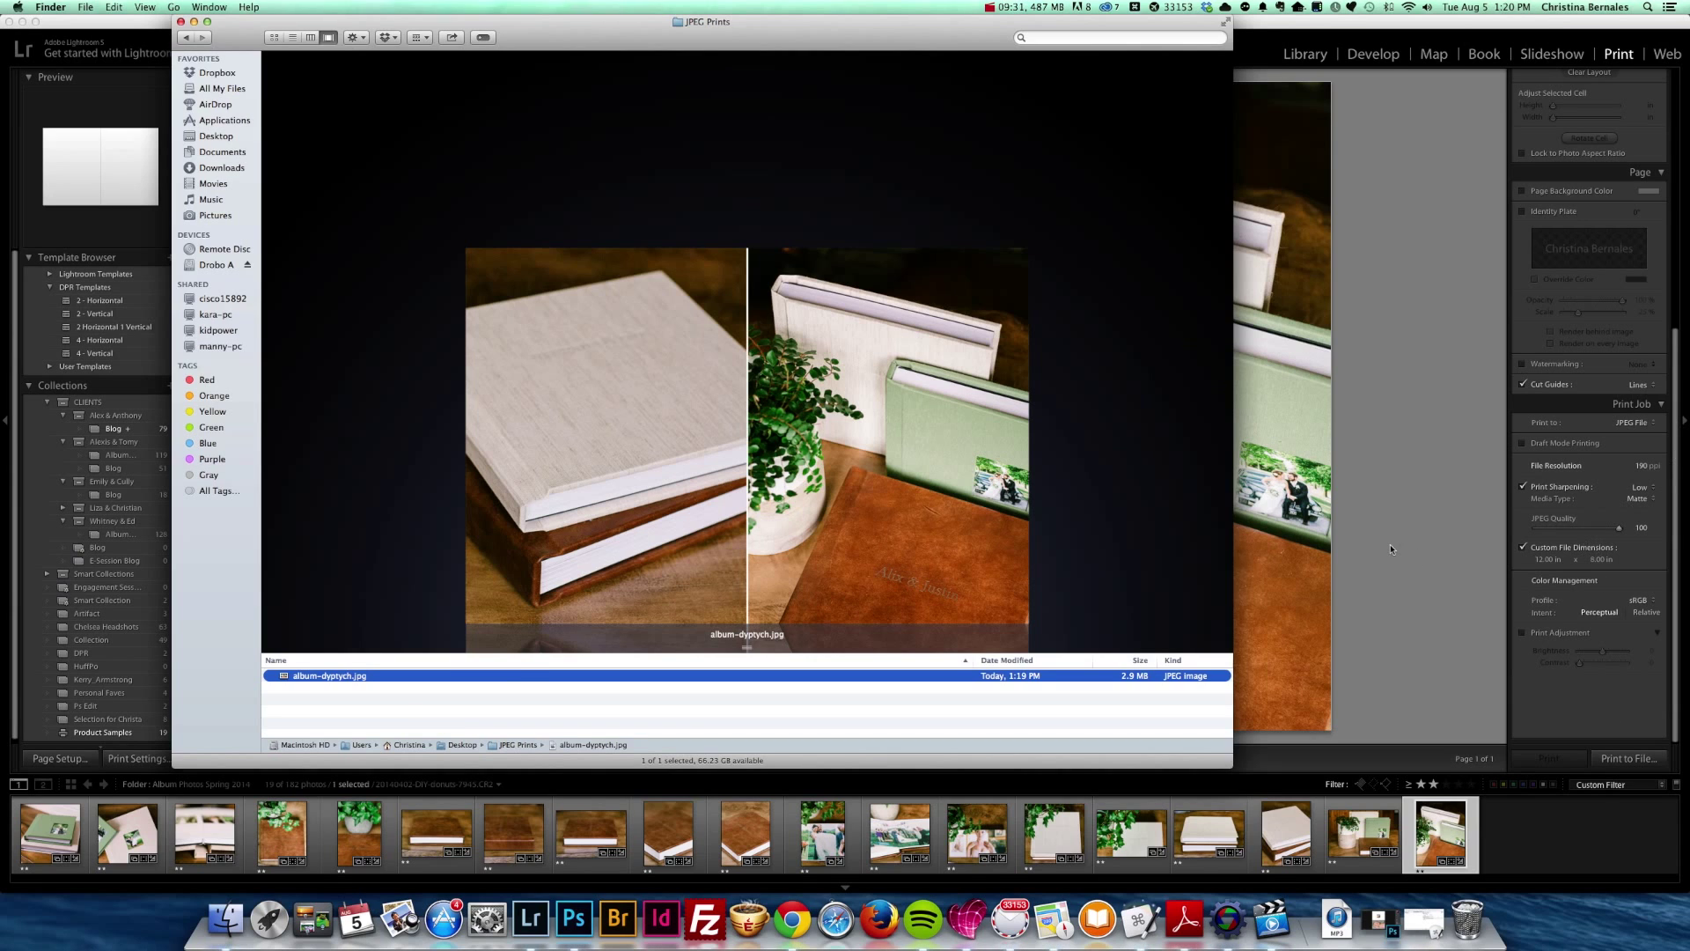
pyautogui.click(1599, 546)
pyautogui.scroll(1, 1641, 625)
pyautogui.scroll(3, 1641, 626)
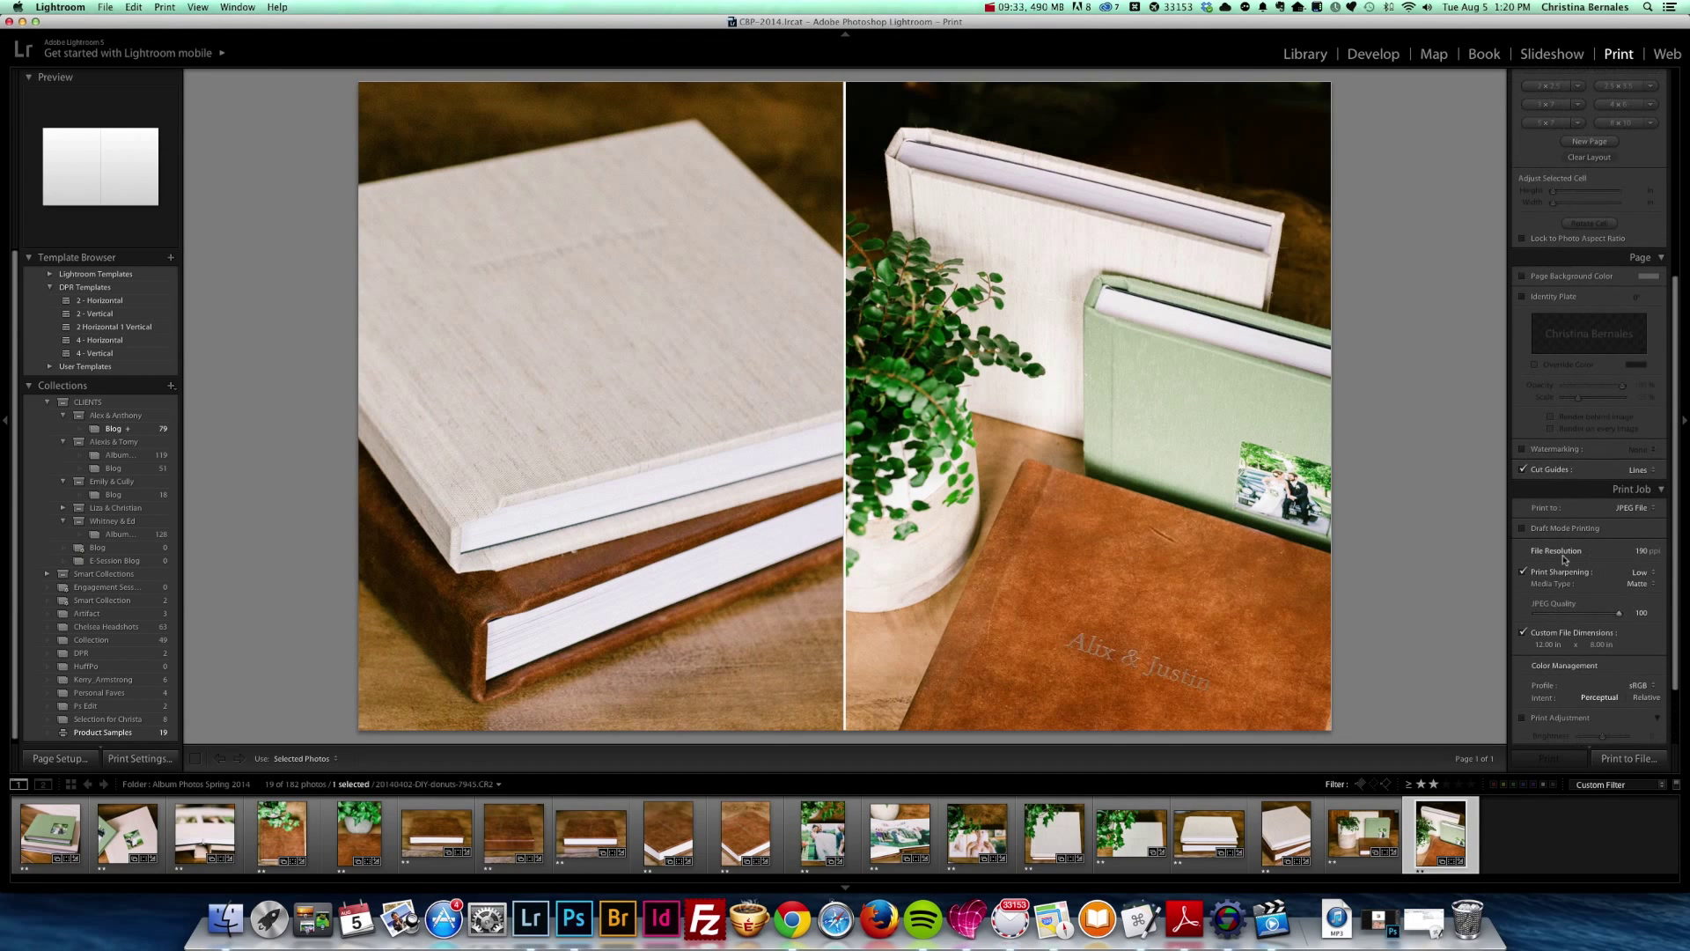